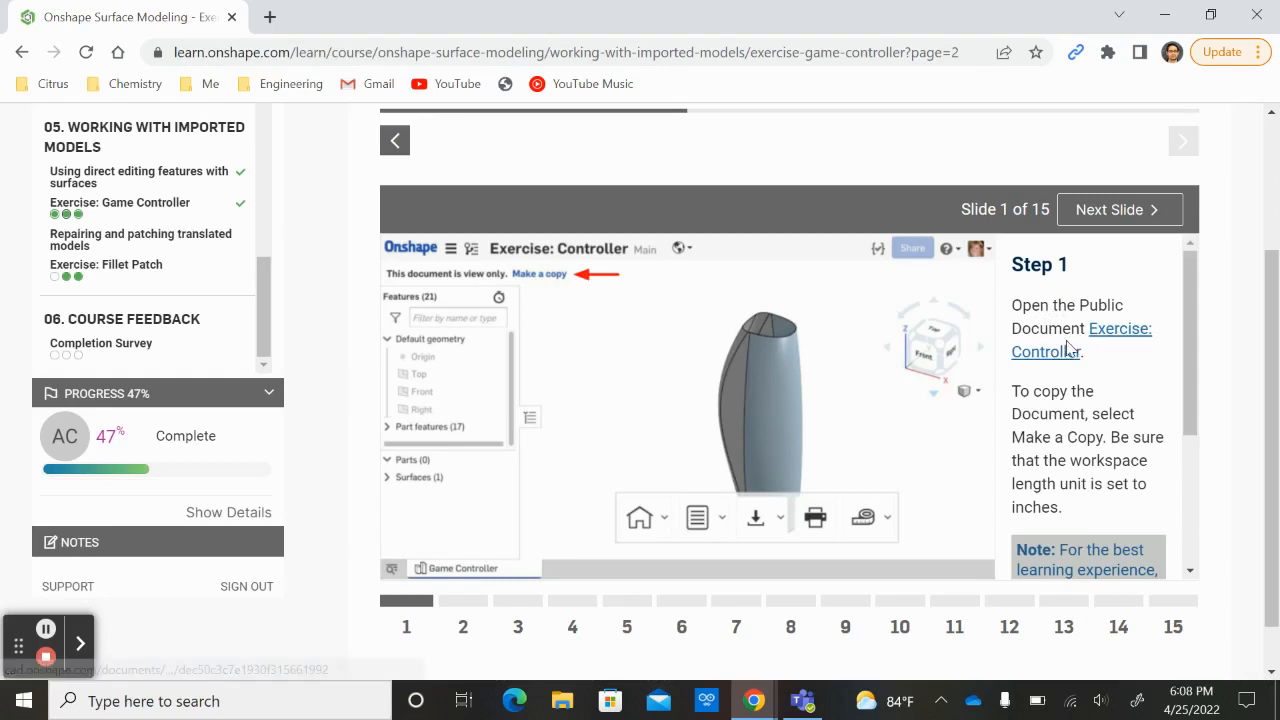
Show Step 2 of the exercise instructions, then switch to the Exercise: Controller - Copy document and check its workspace units.
click(468, 600)
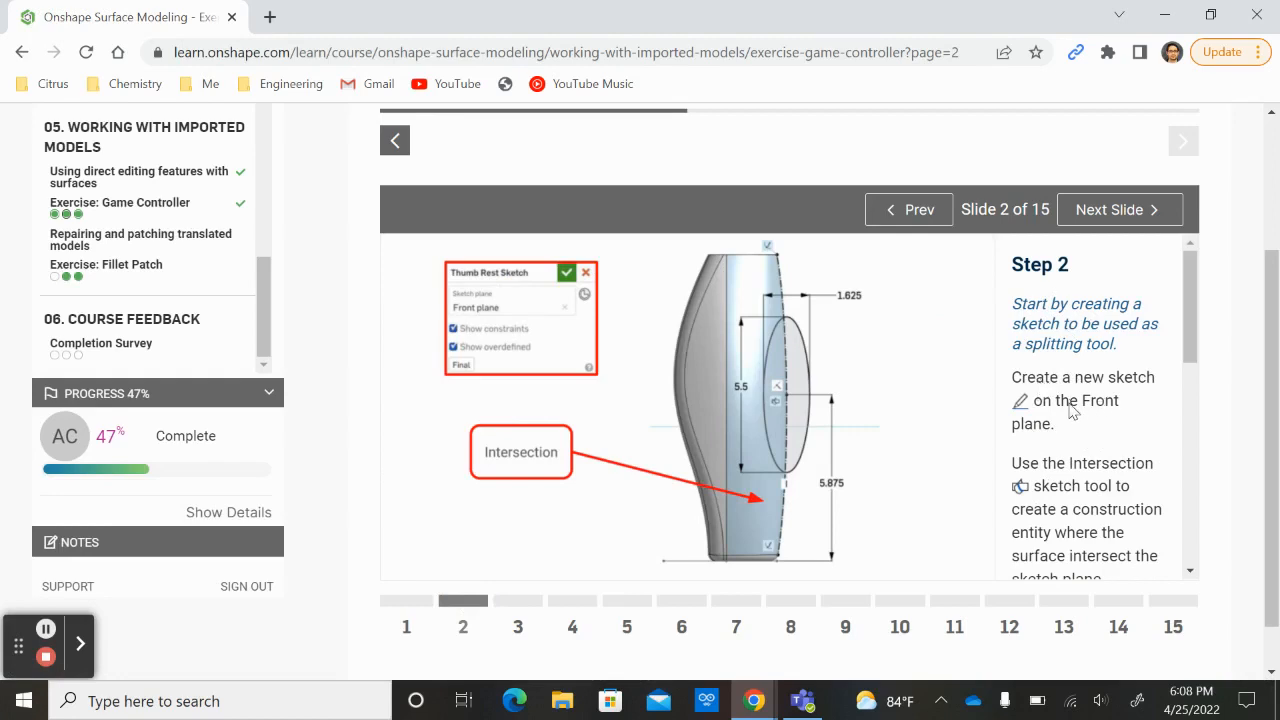
key(alt+Tab)
click(110, 127)
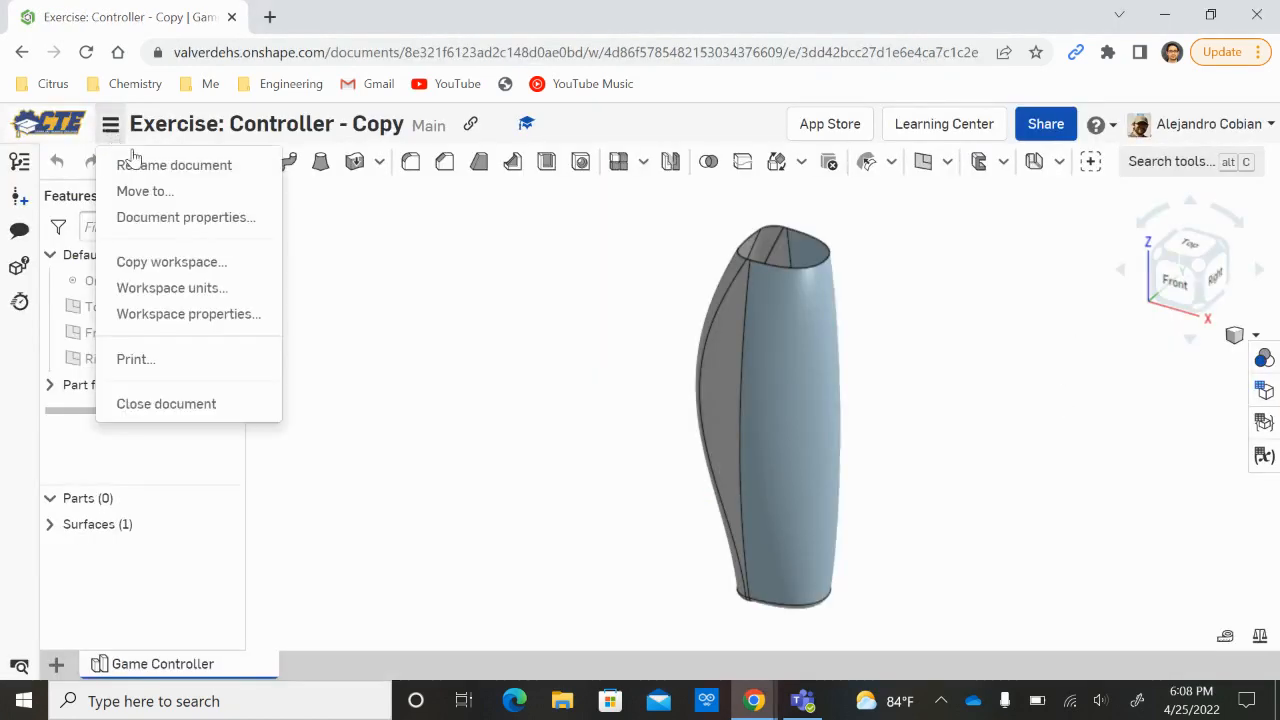
click(192, 285)
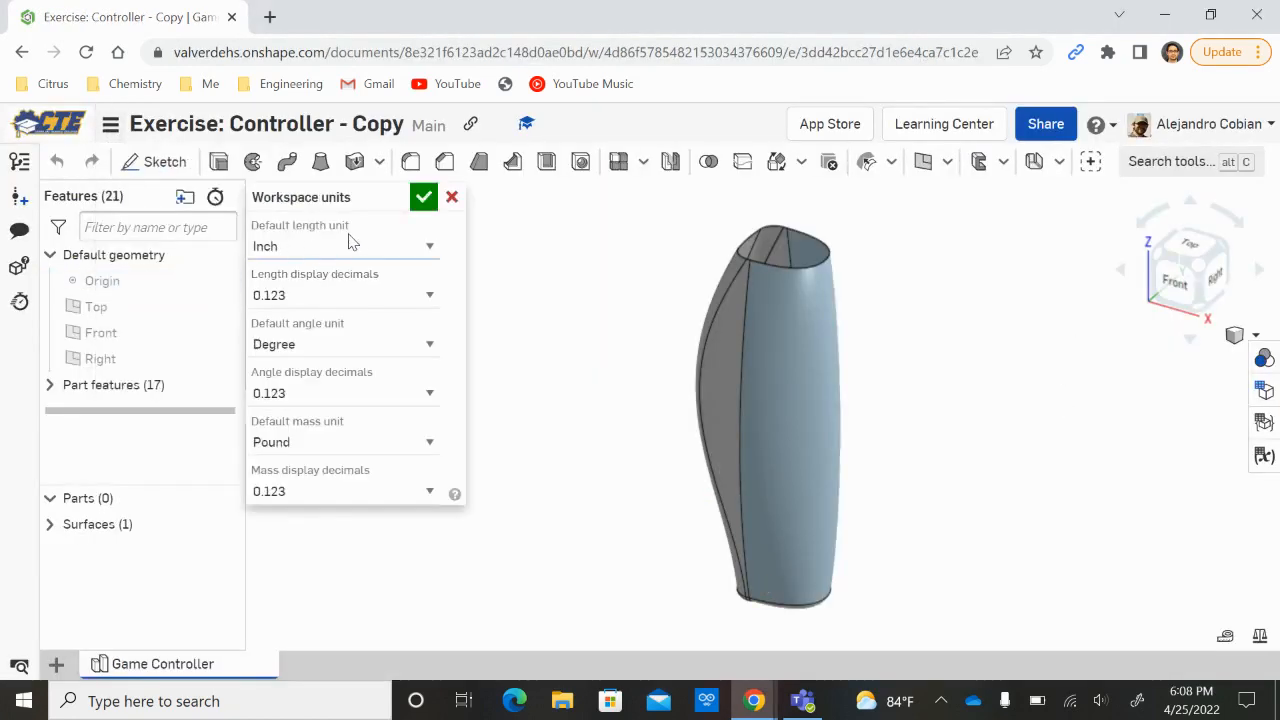
click(421, 201)
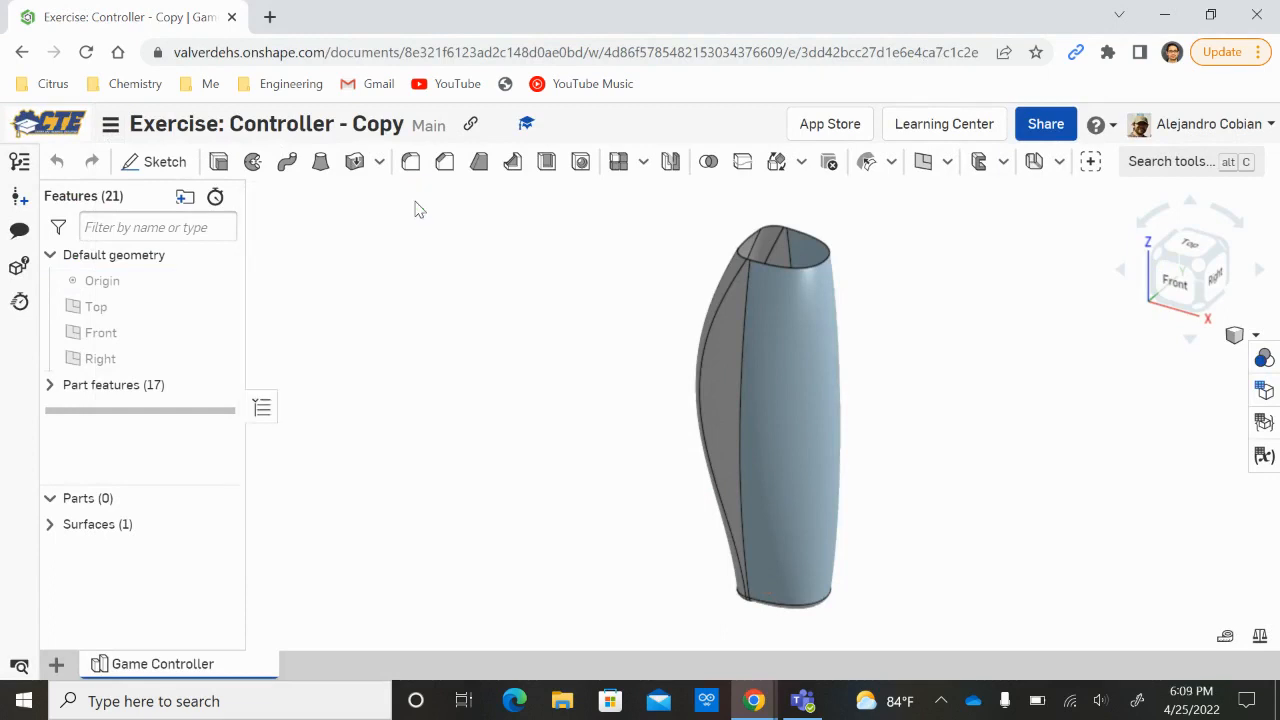
Start a sketch on the Front plane and use Intersection to create a construction curve from the controller's large blue surface.
click(156, 162)
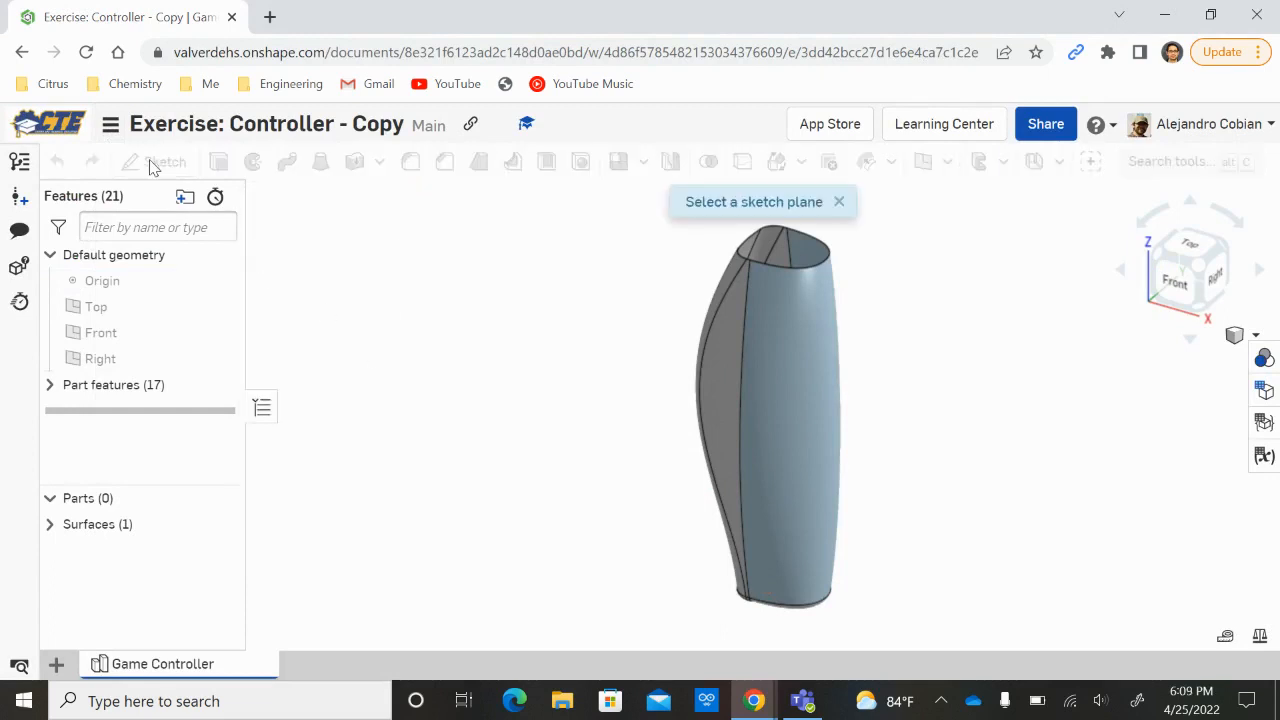
click(140, 340)
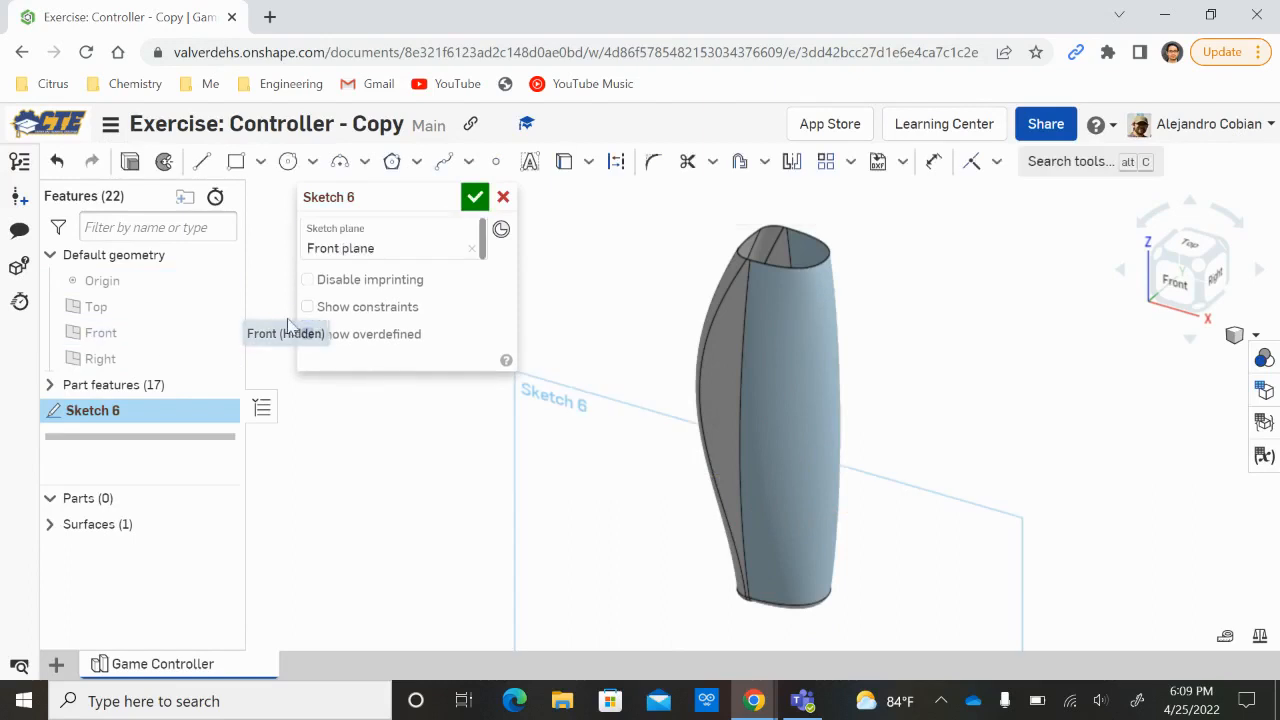
click(588, 161)
click(610, 230)
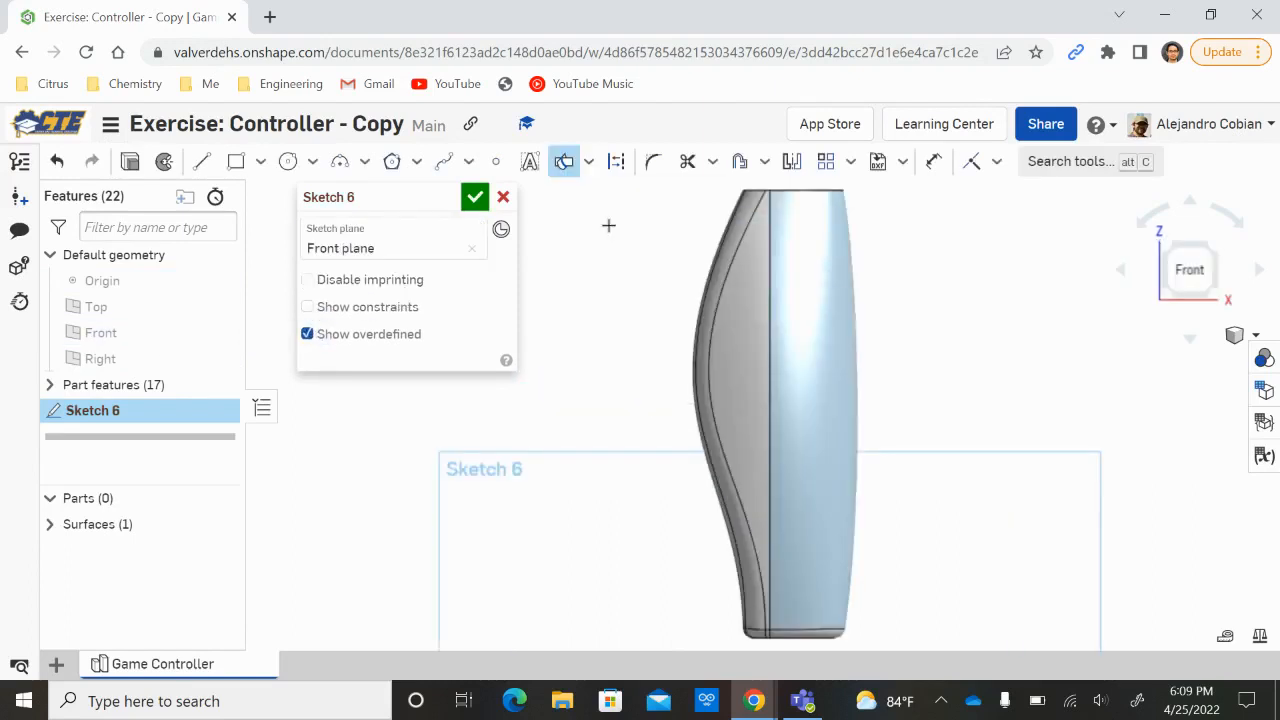
click(827, 255)
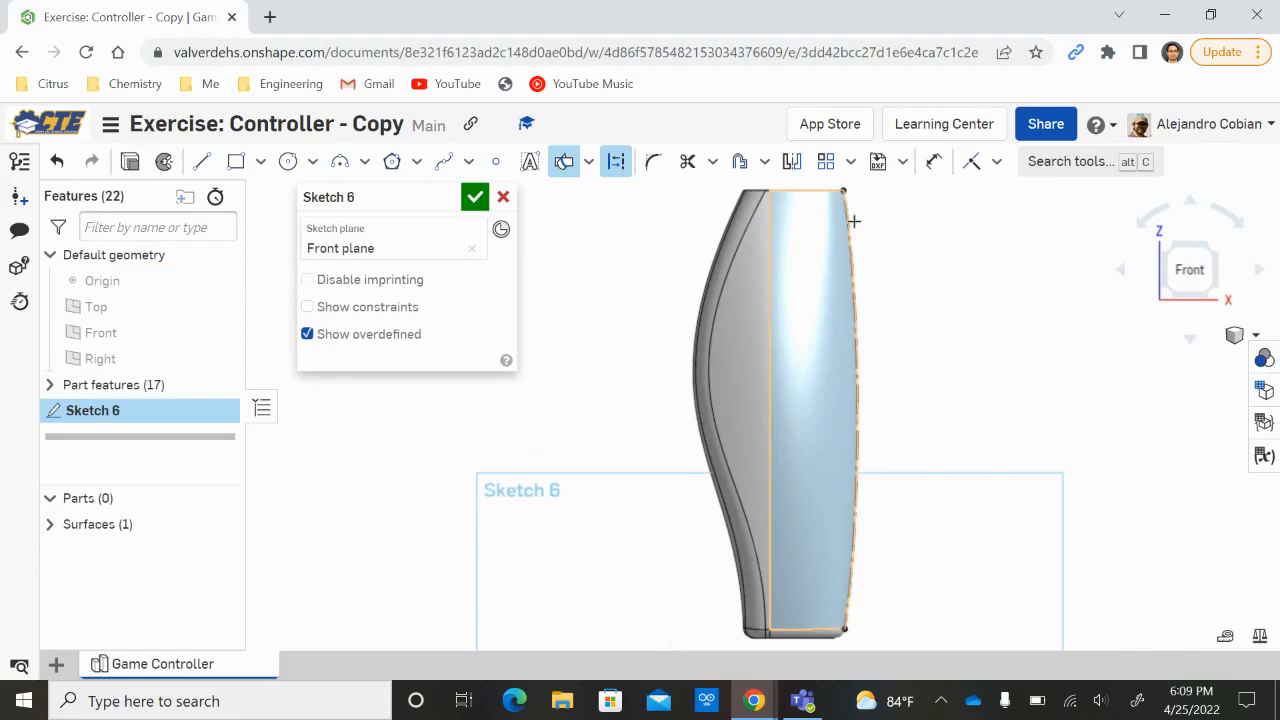
right_drag(983, 437, 924, 309)
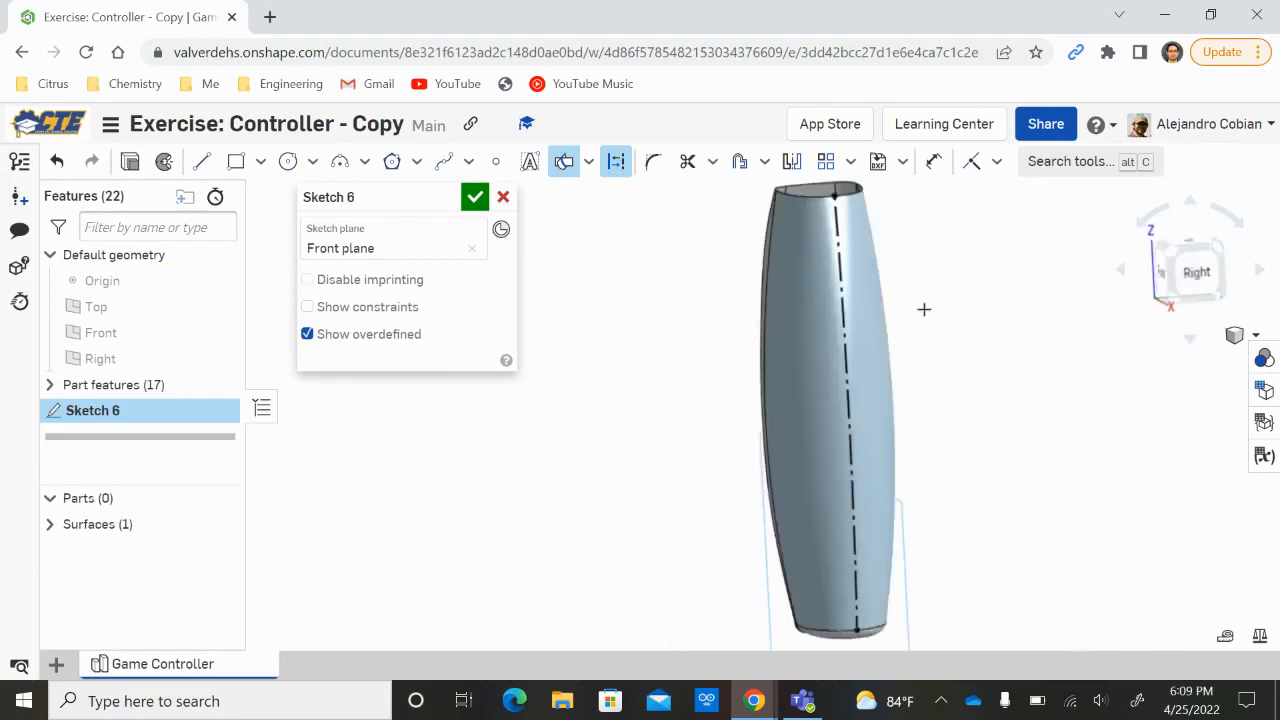
mouse_move(988, 397)
right_down()
mouse_move(880, 406)
mouse_move(973, 509)
right_up()
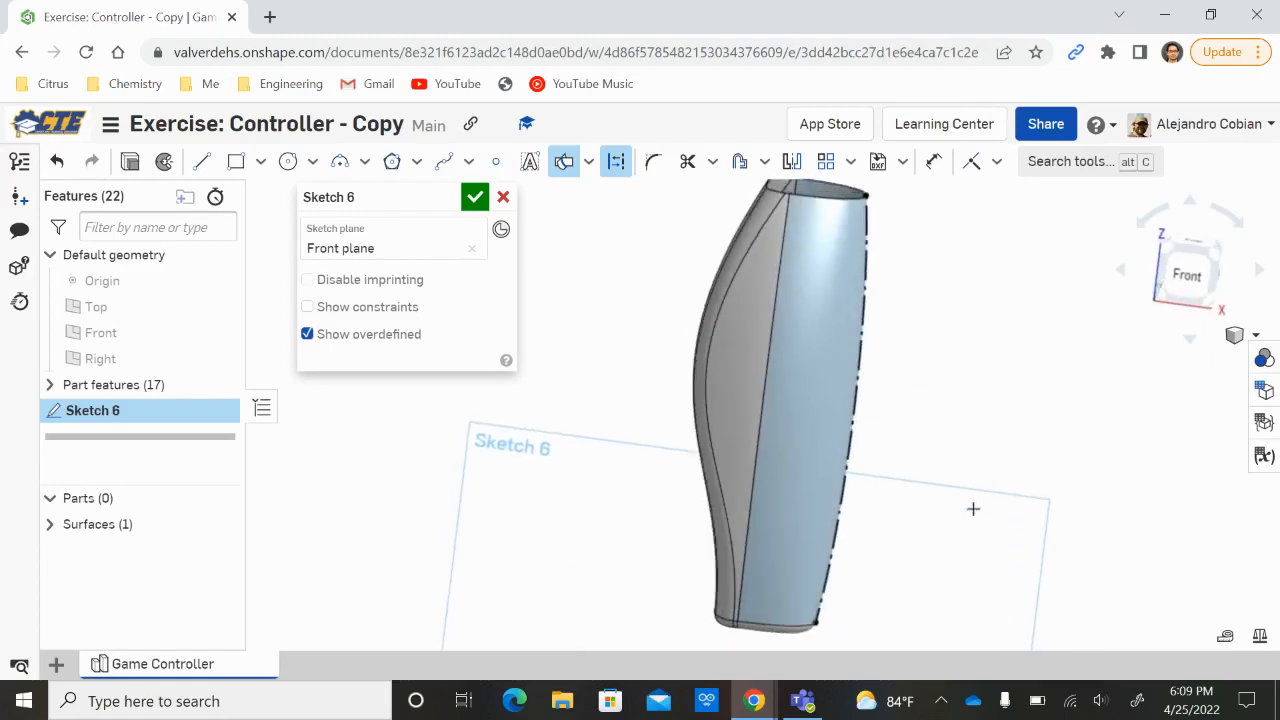
click(1180, 276)
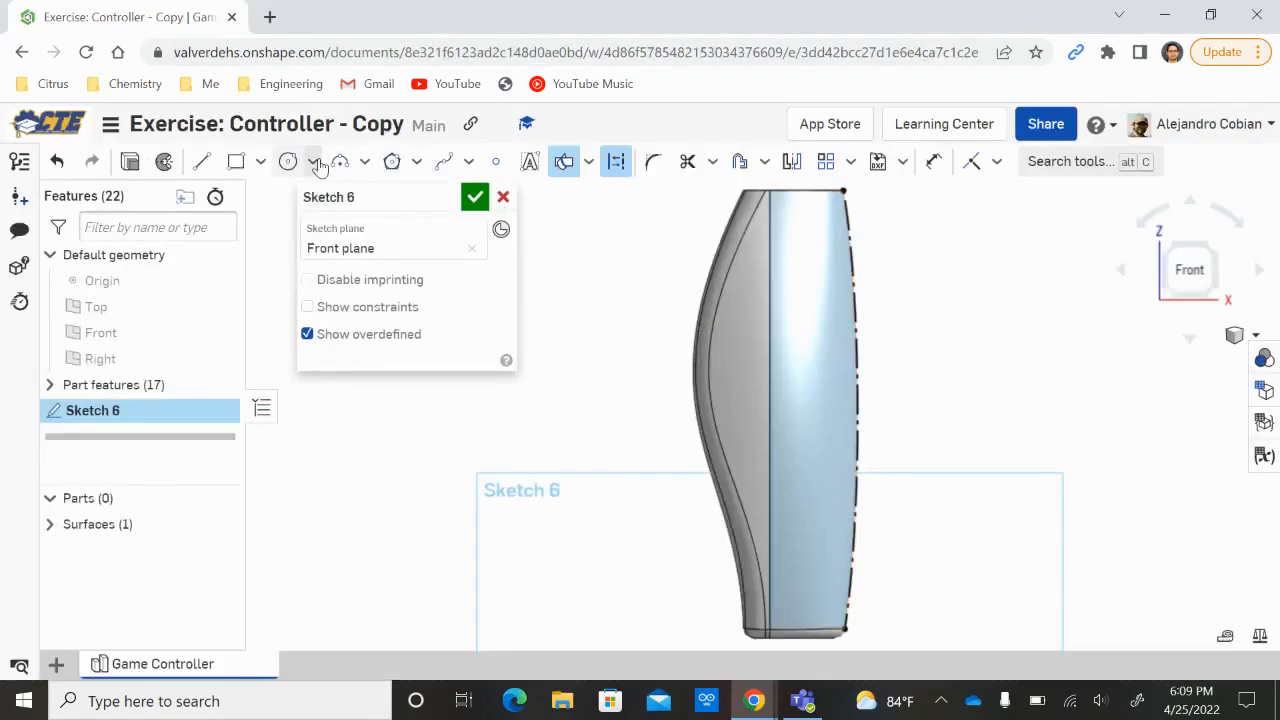
Sketch a vertical ellipse about 5.57 in tall and 1.66 in wide beside the controller and convert it to regular geometry.
click(318, 165)
click(300, 261)
click(972, 366)
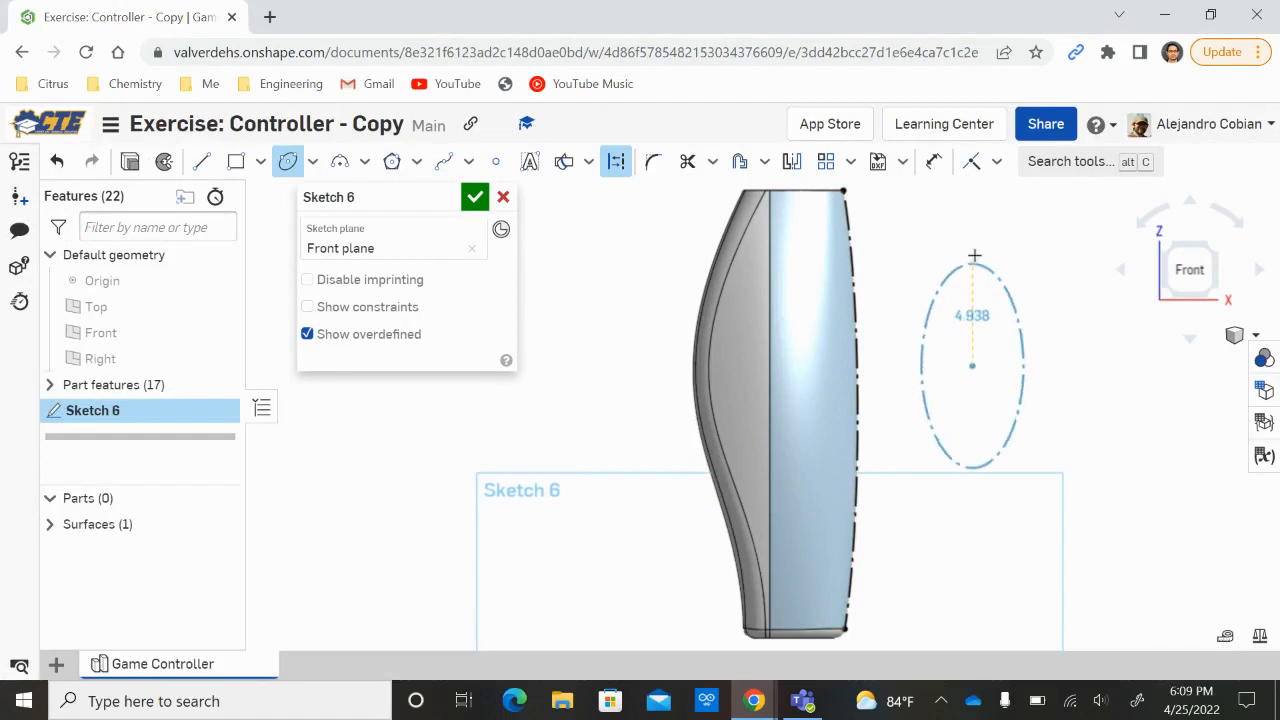
click(972, 250)
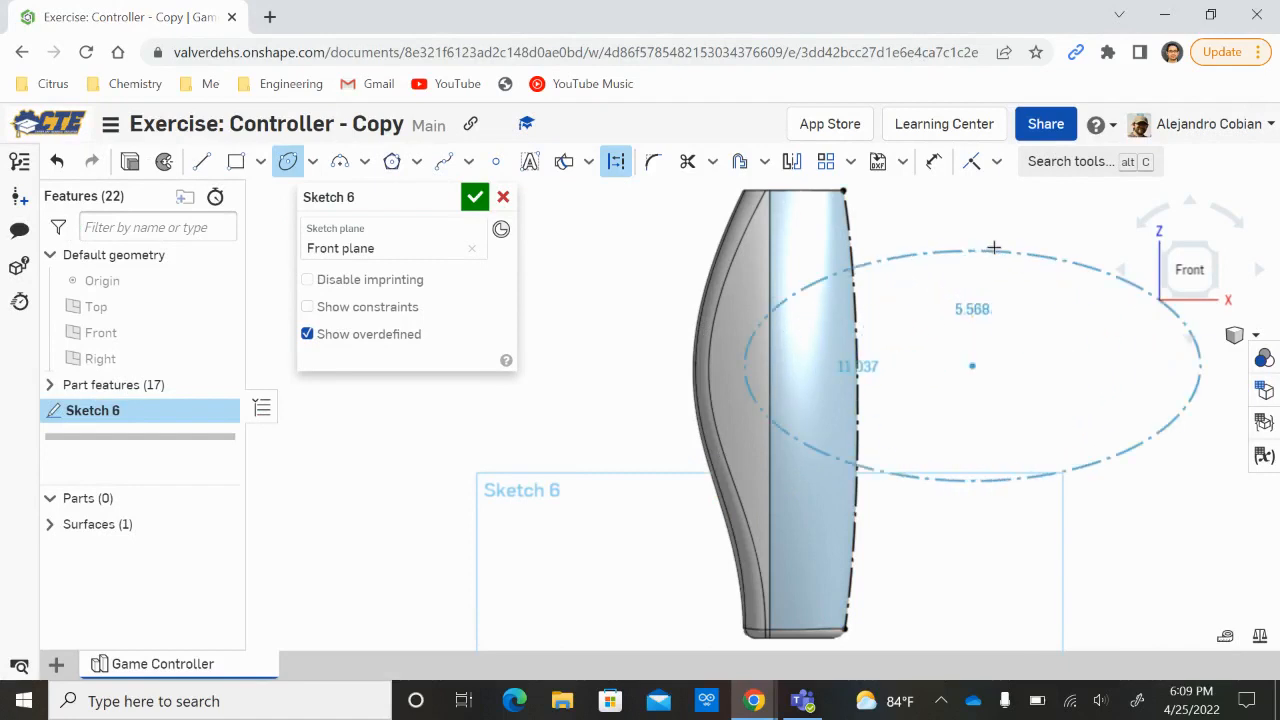
click(1005, 366)
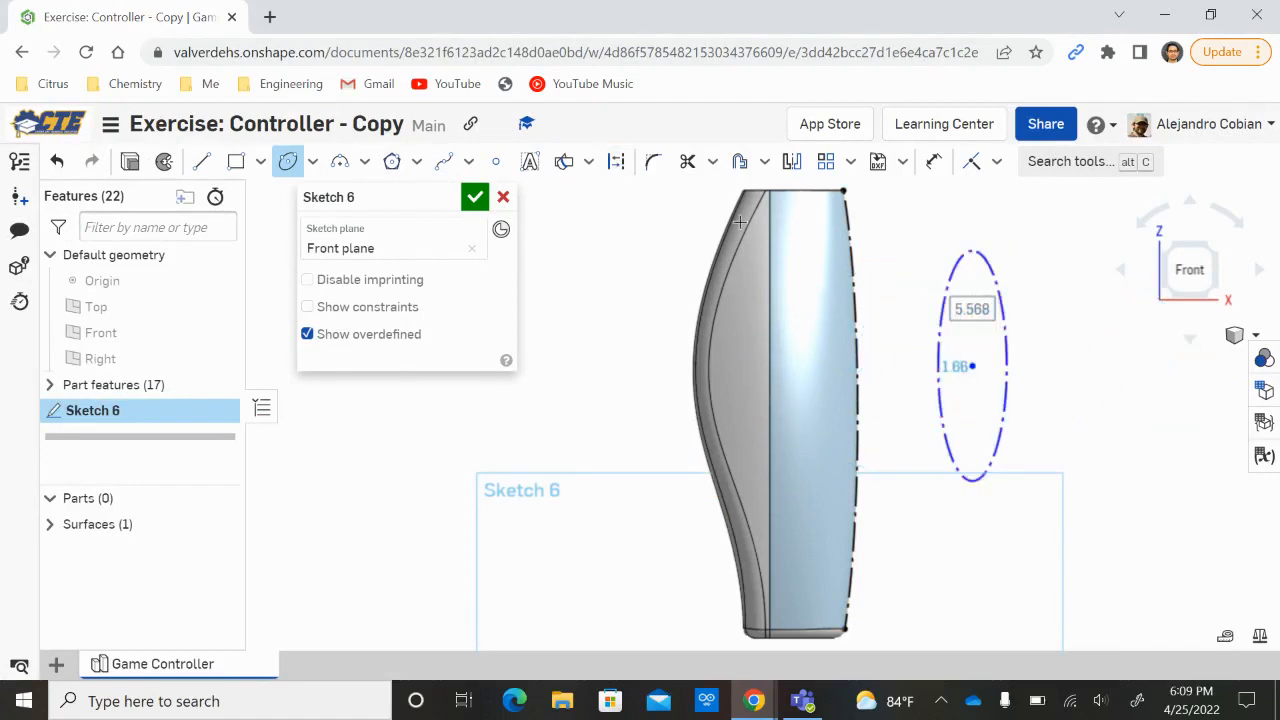
key(Escape)
click(949, 284)
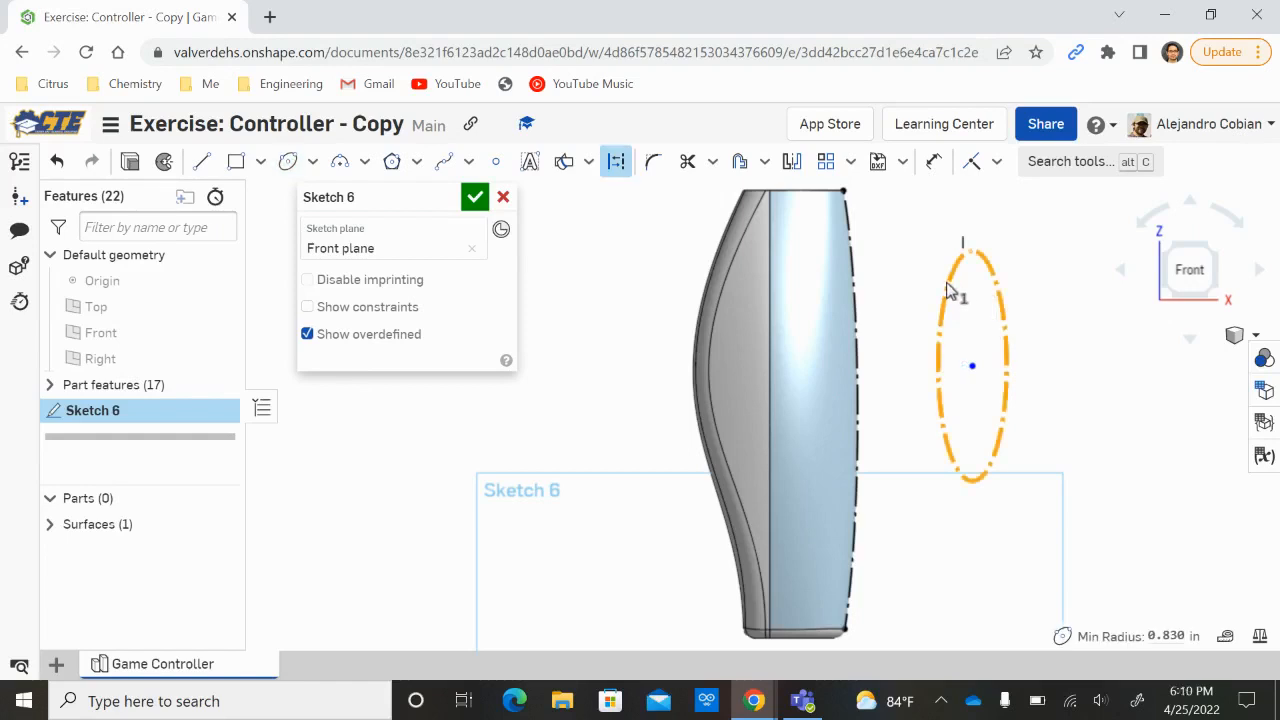
click(1029, 257)
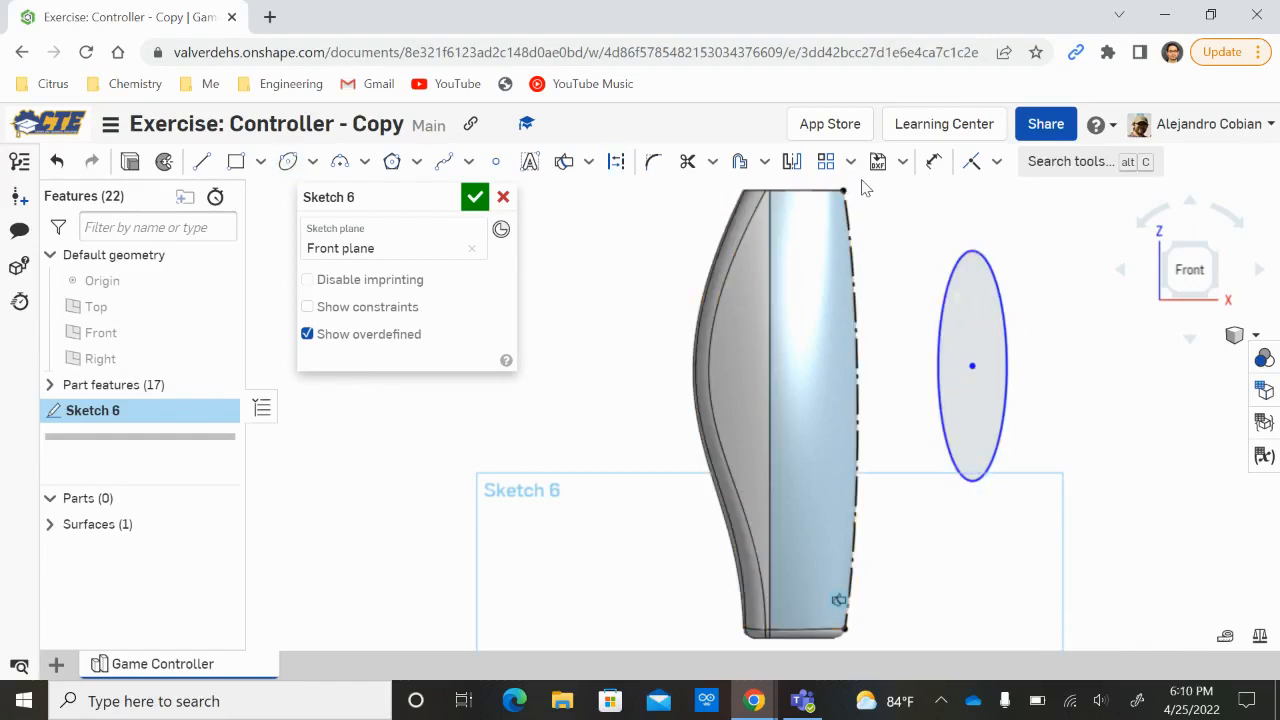
Dimension the ellipse's height at 5.5 in, as given in the exercise instructions.
click(933, 161)
click(968, 360)
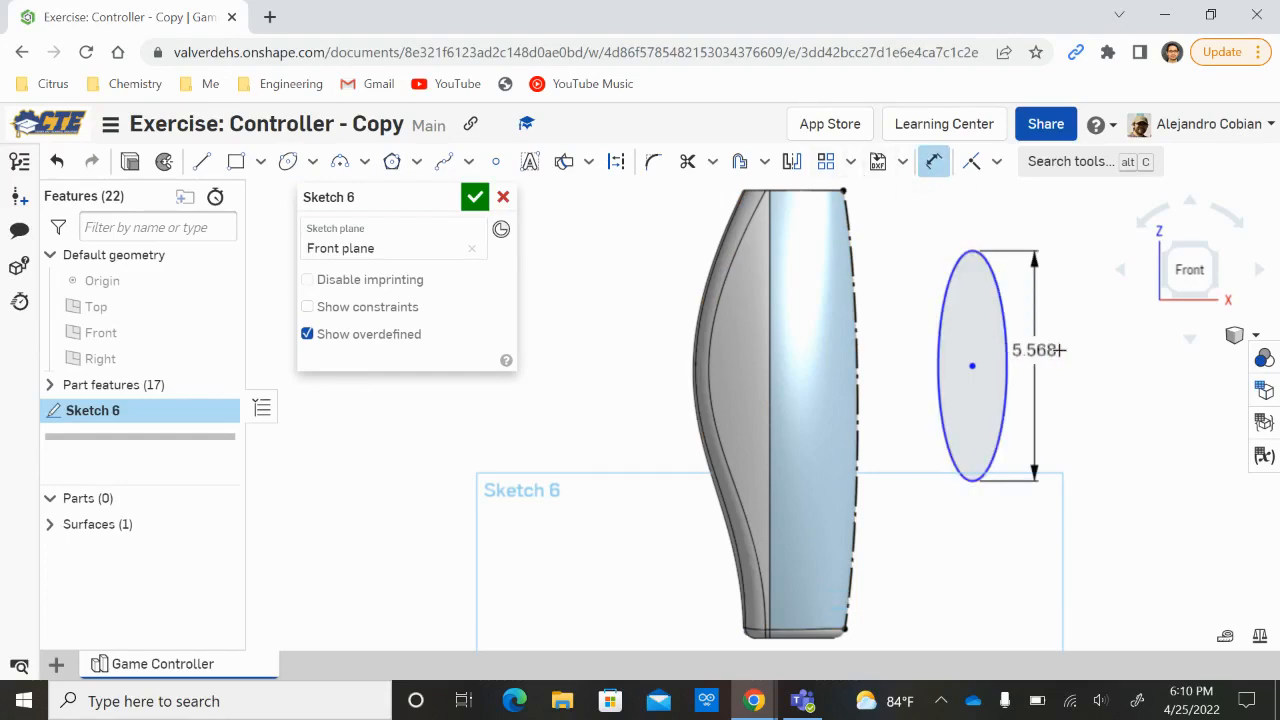
key(alt+Tab)
key(alt+Tab)
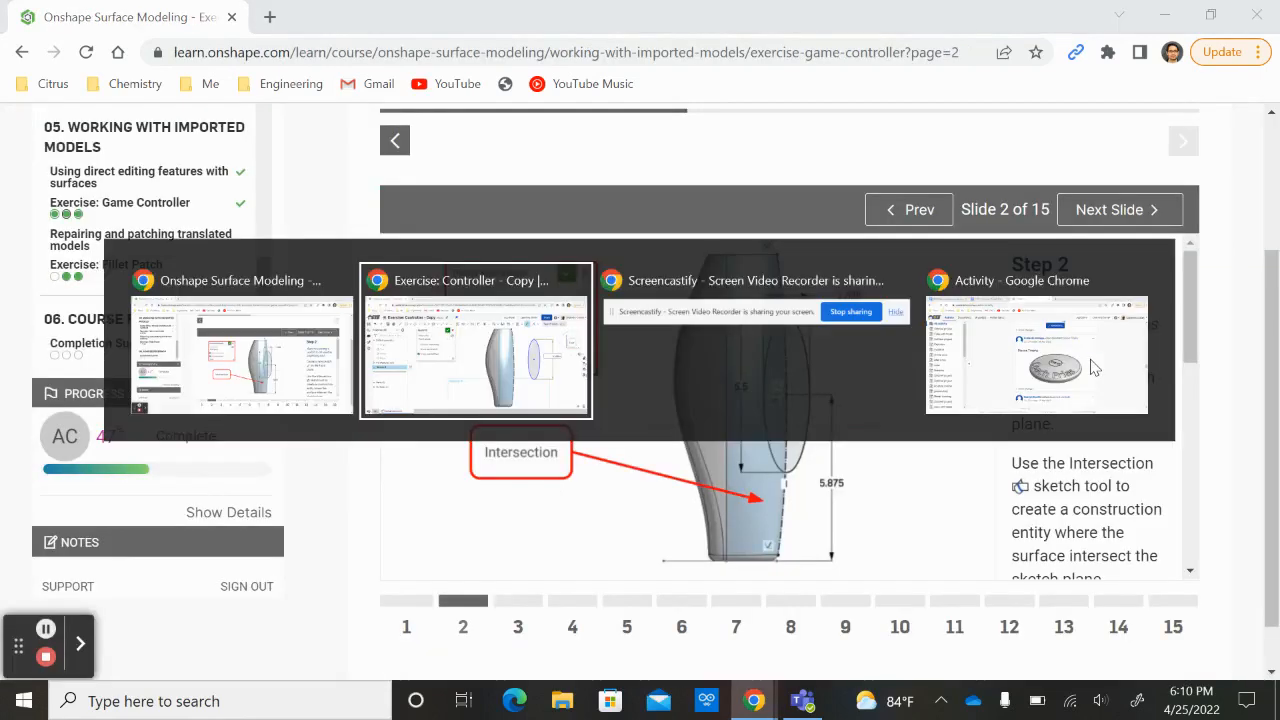
click(1090, 358)
text(5.5)
key(Return)
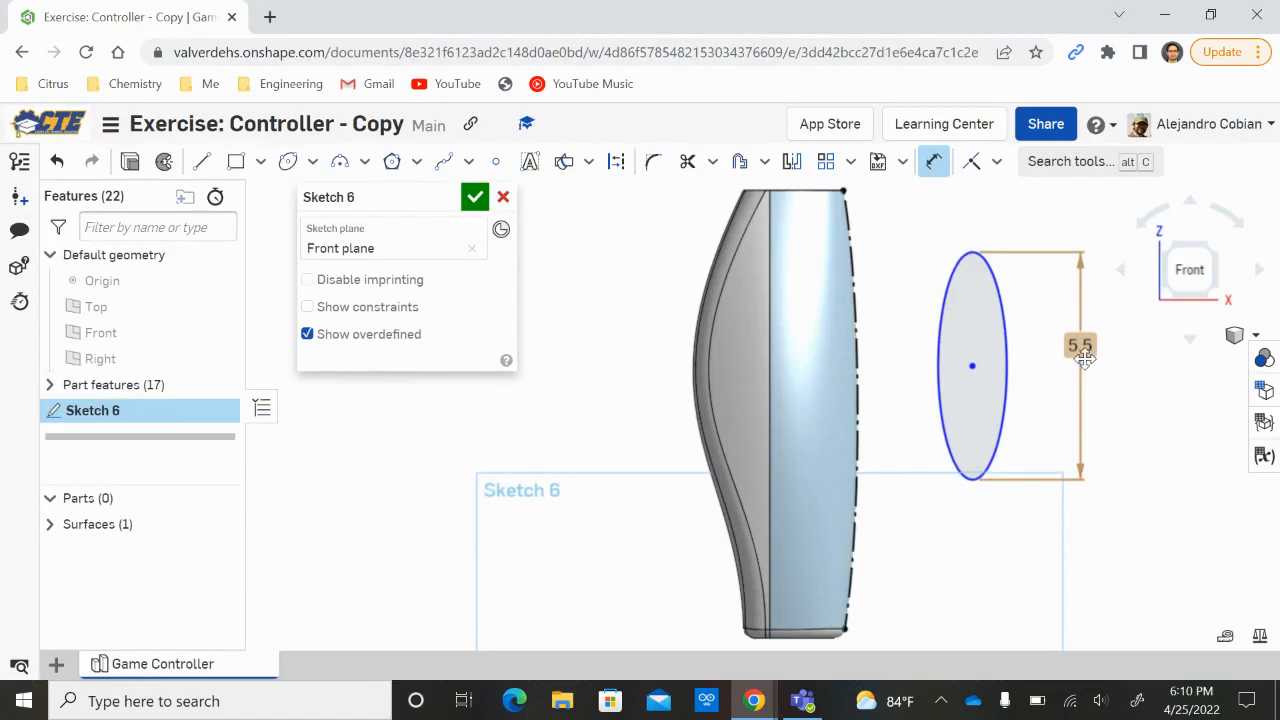
Dimension the ellipse's width at 1.625 in, as given in the exercise instructions.
click(983, 265)
click(972, 222)
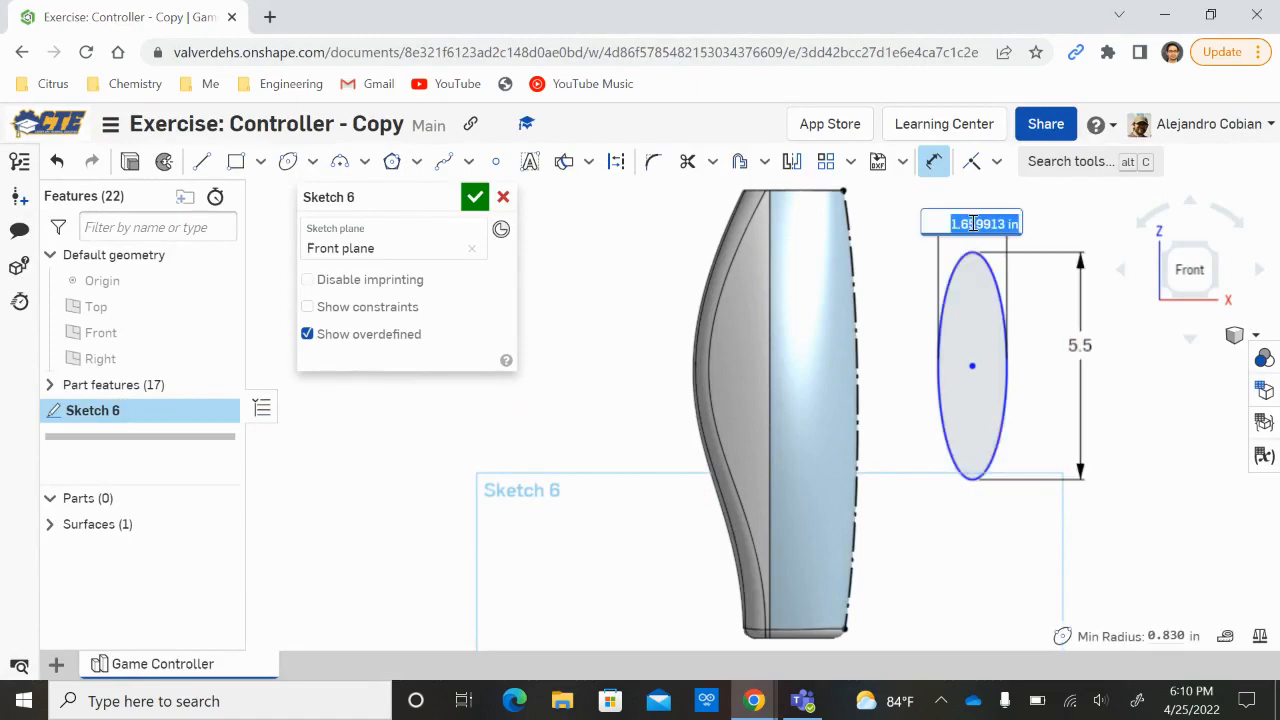
key(alt+Tab)
key(alt+Tab)
text(1)
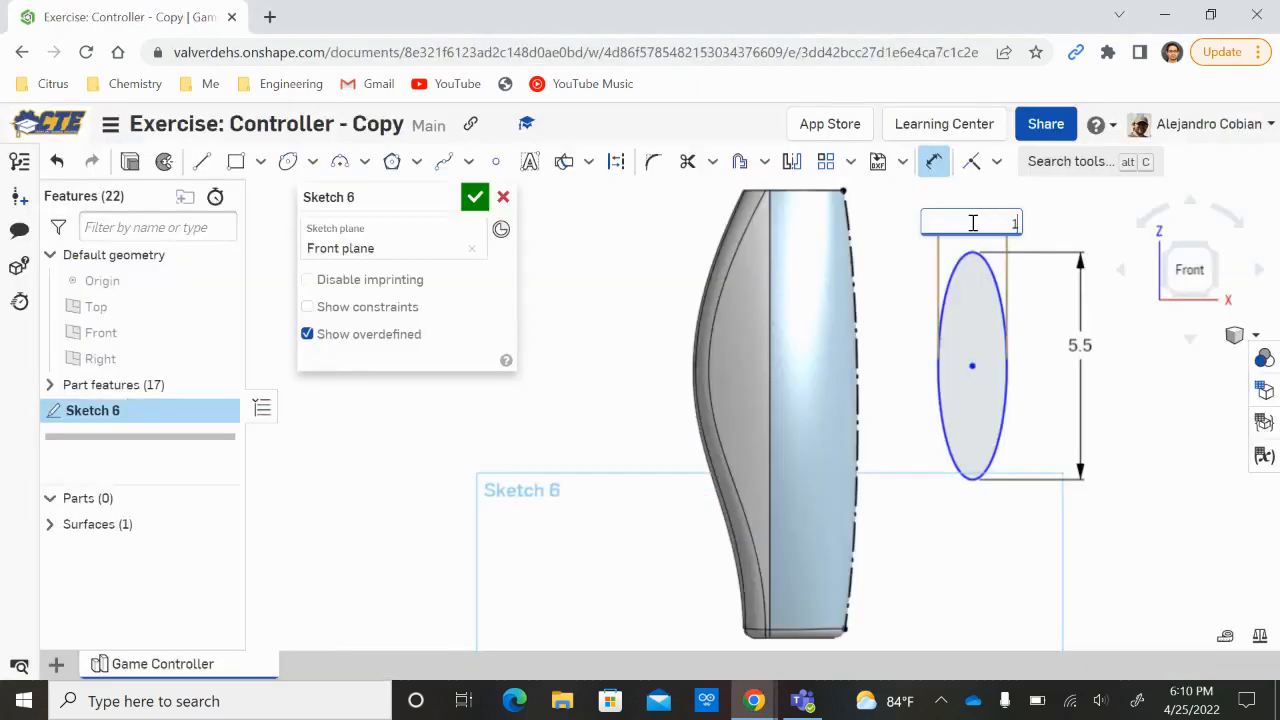
text(.625)
key(Return)
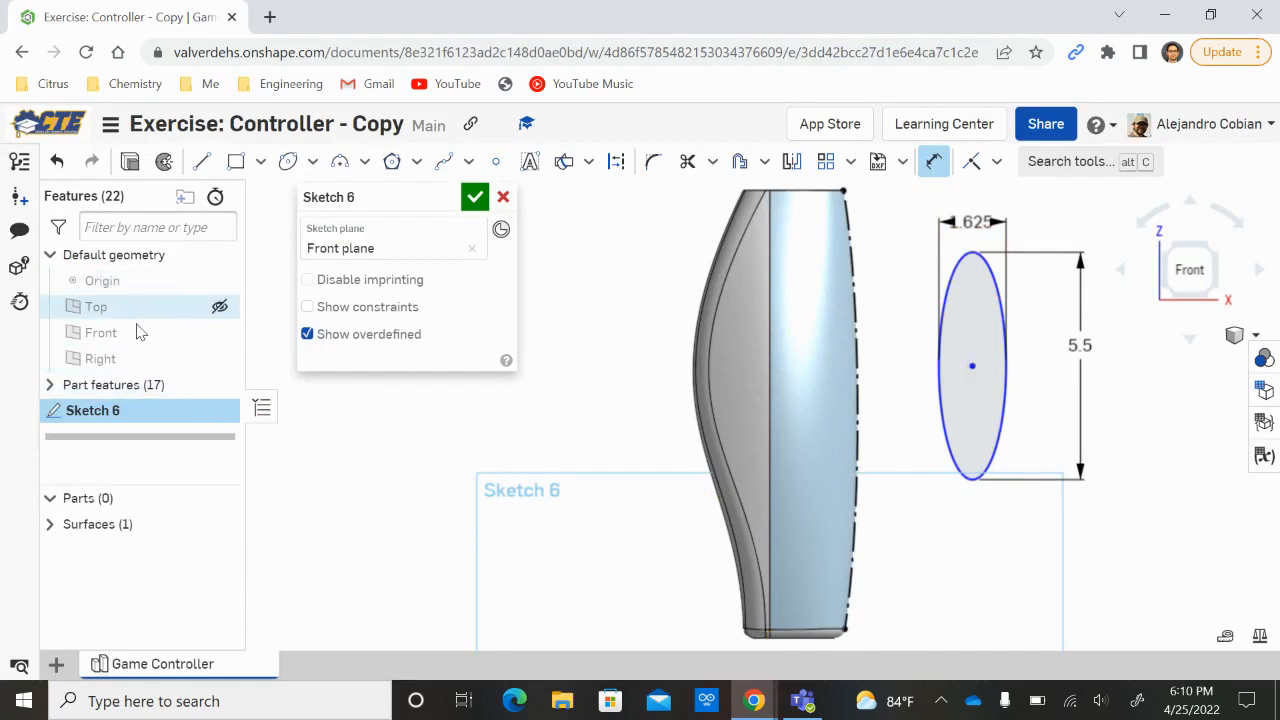
Show Sketch 1 and dimension the vertical distance from its line at the controller's base to the ellipse's center at 5.875 in.
click(49, 385)
scroll(165, 343, down, 2)
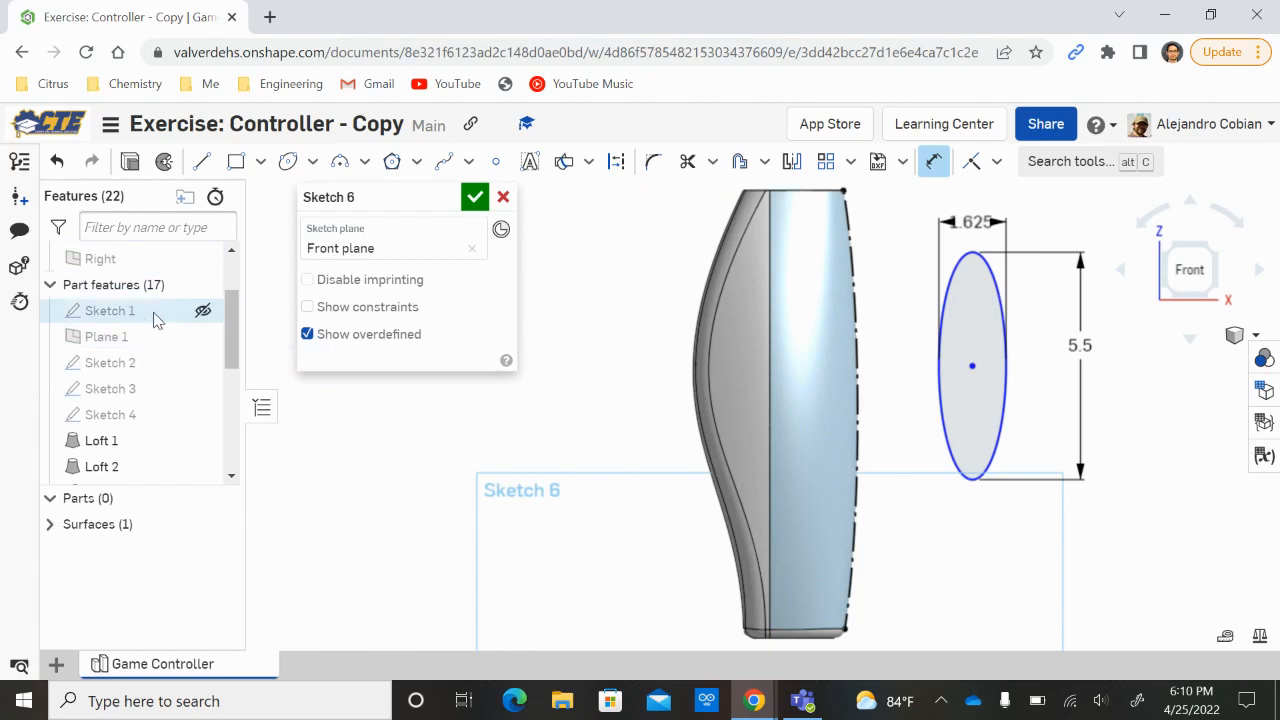
click(203, 311)
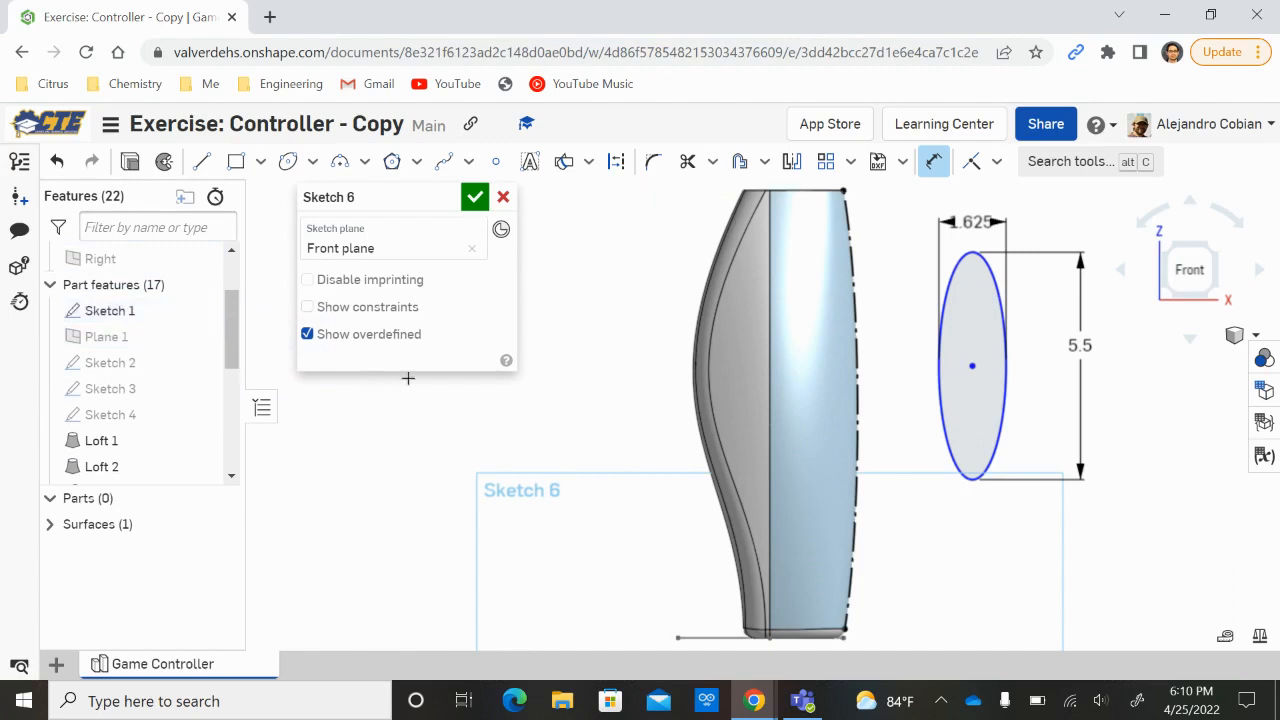
click(971, 365)
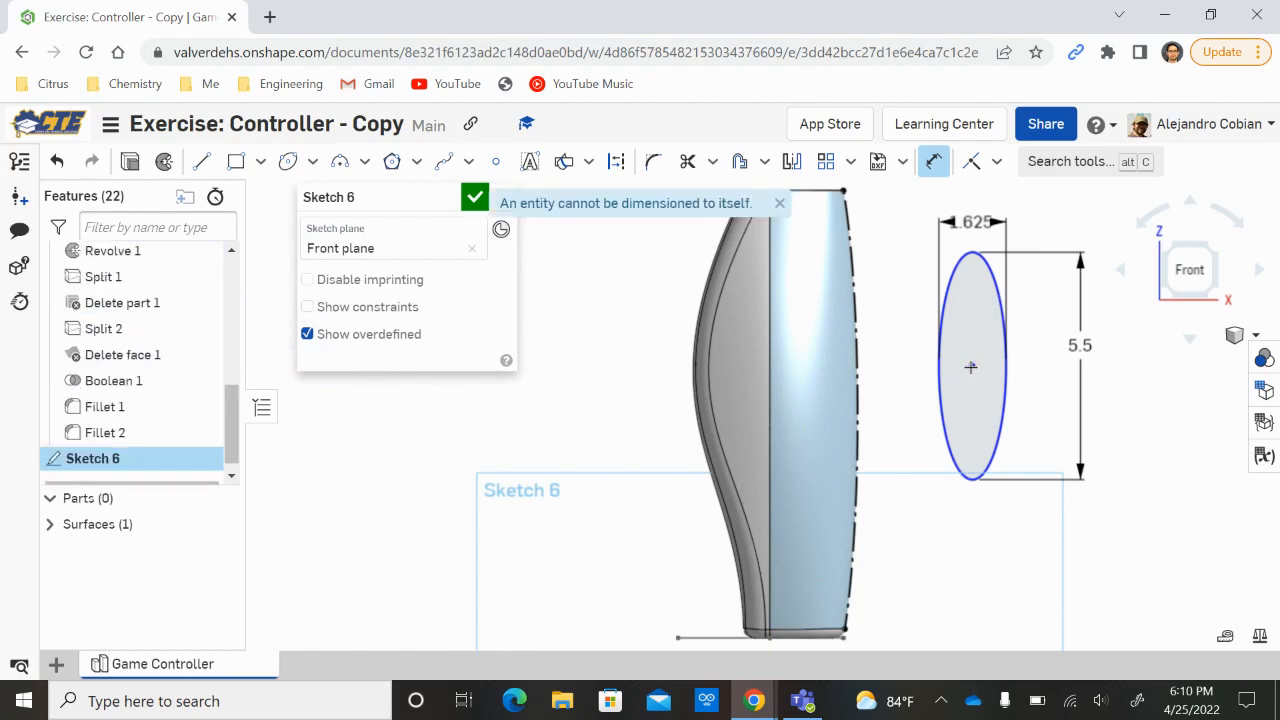
click(843, 637)
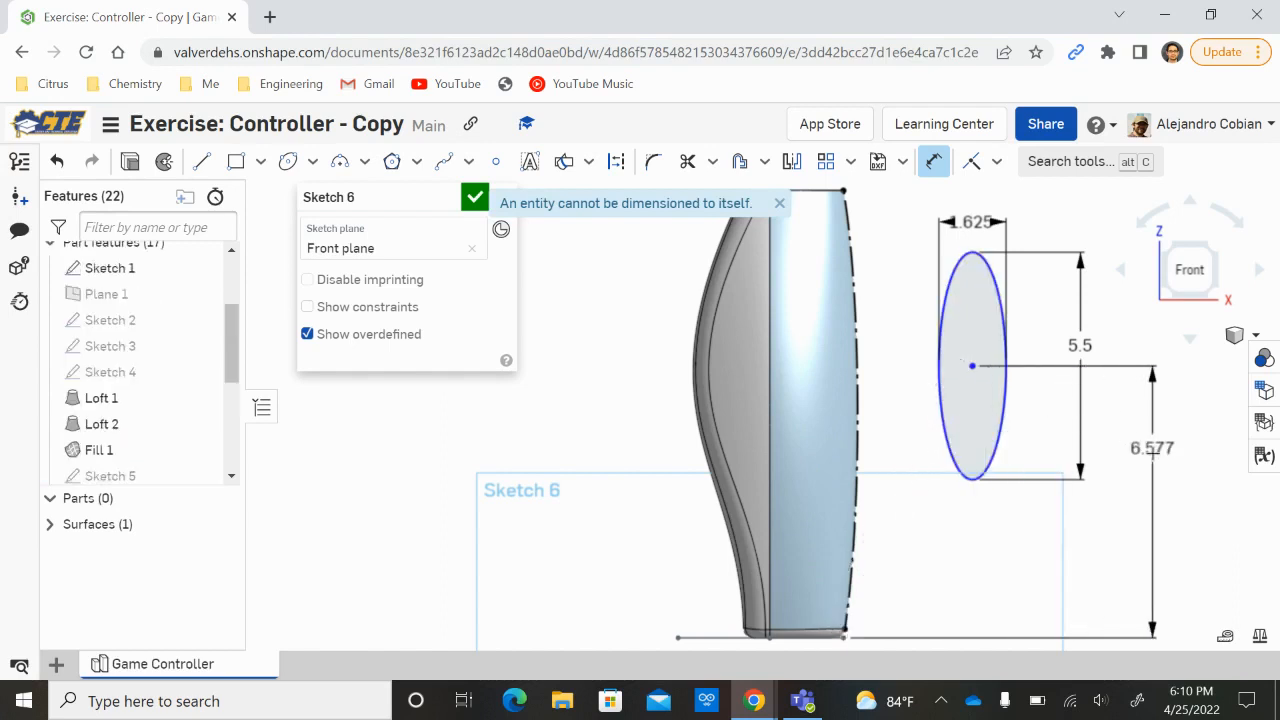
click(1170, 470)
key(alt+Tab)
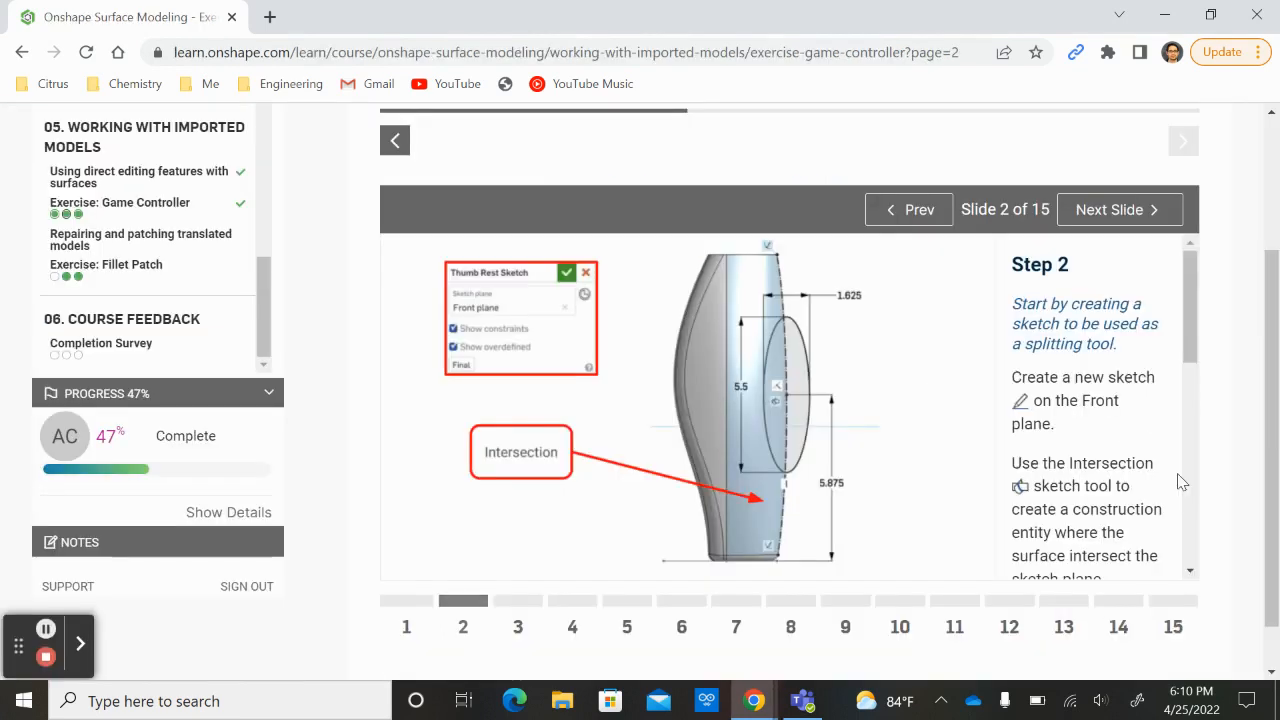
key(alt+Tab)
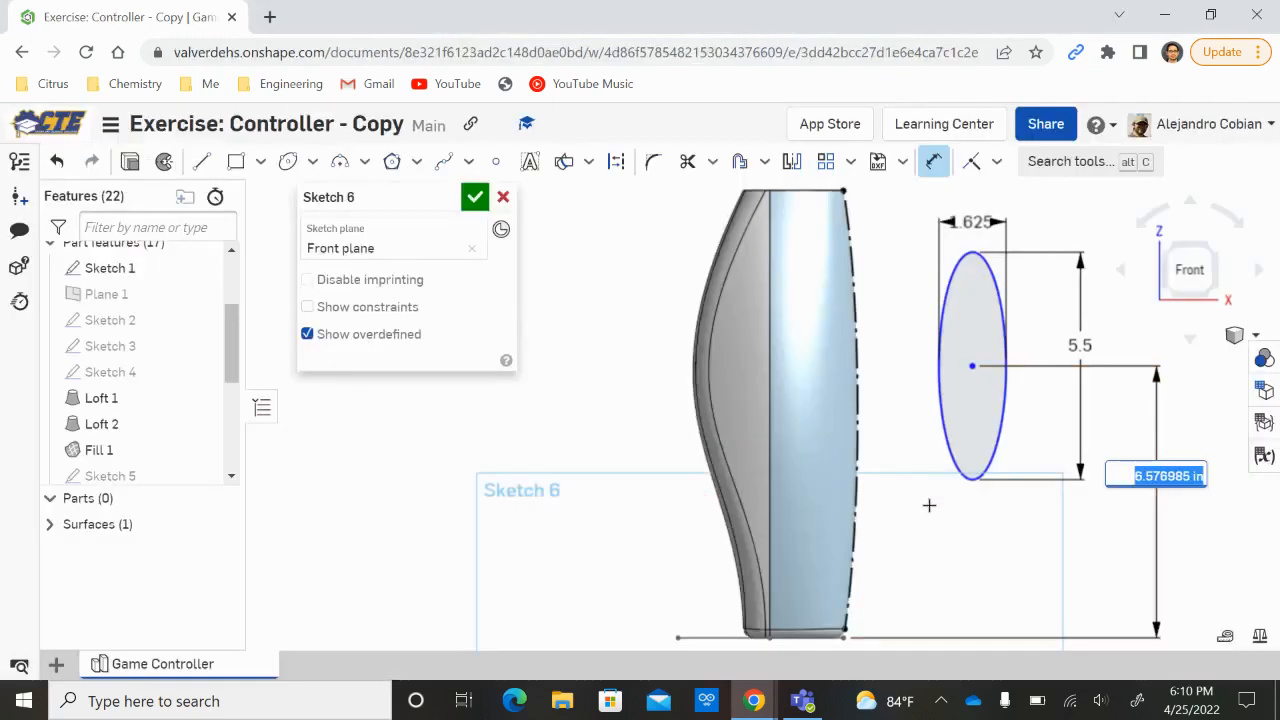
text(5.875)
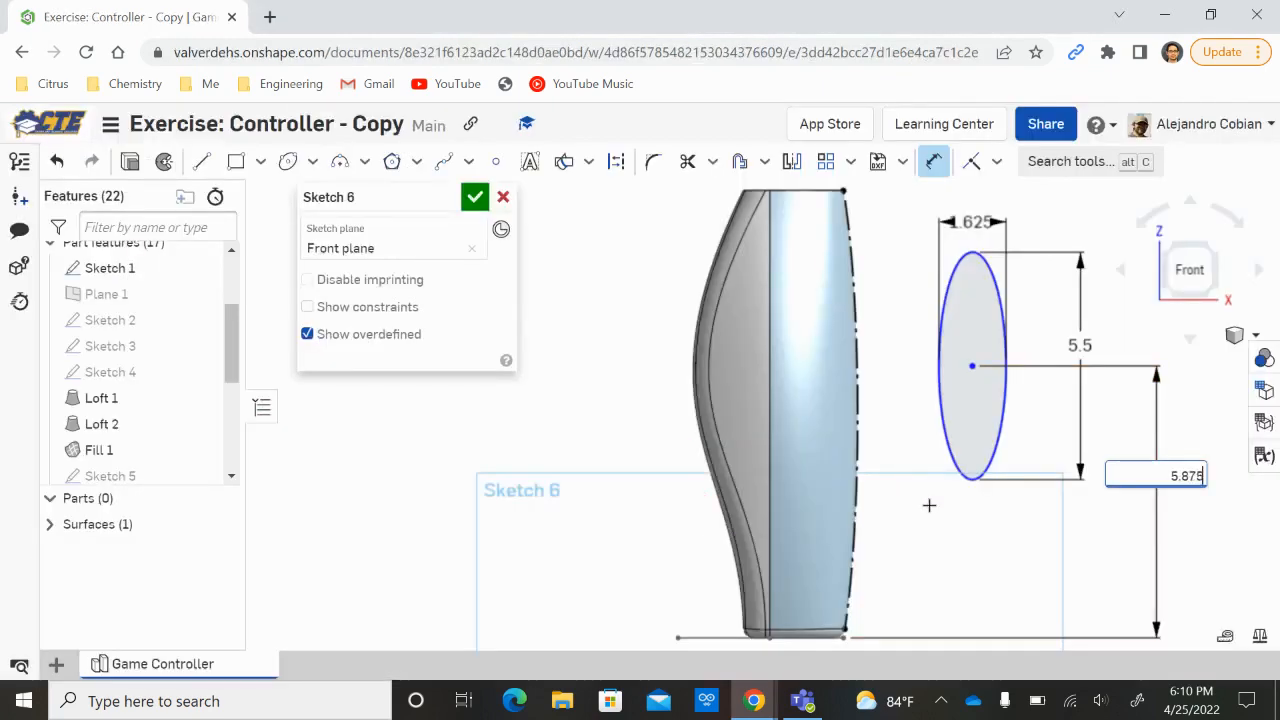
key(Return)
Consult the exercise drawing and make the ellipse's center coincident with the construction intersection curve.
key(alt+Tab)
key(alt+Tab)
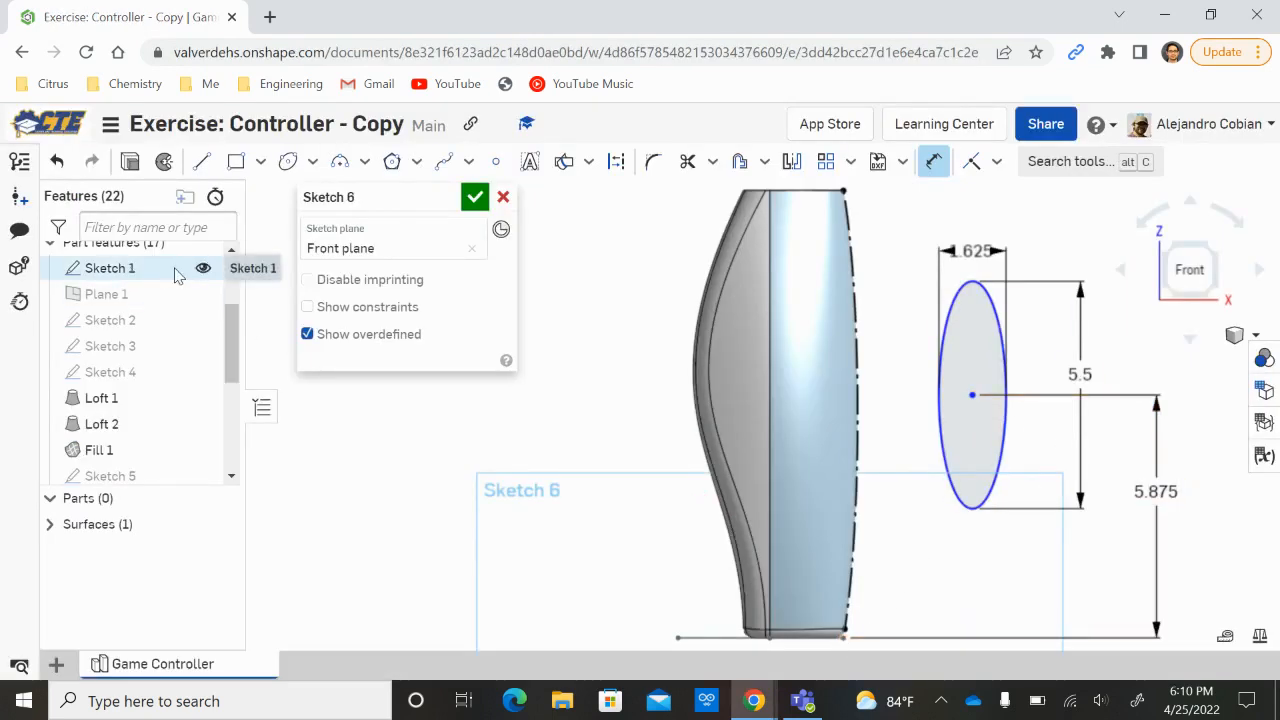
key(alt+Tab)
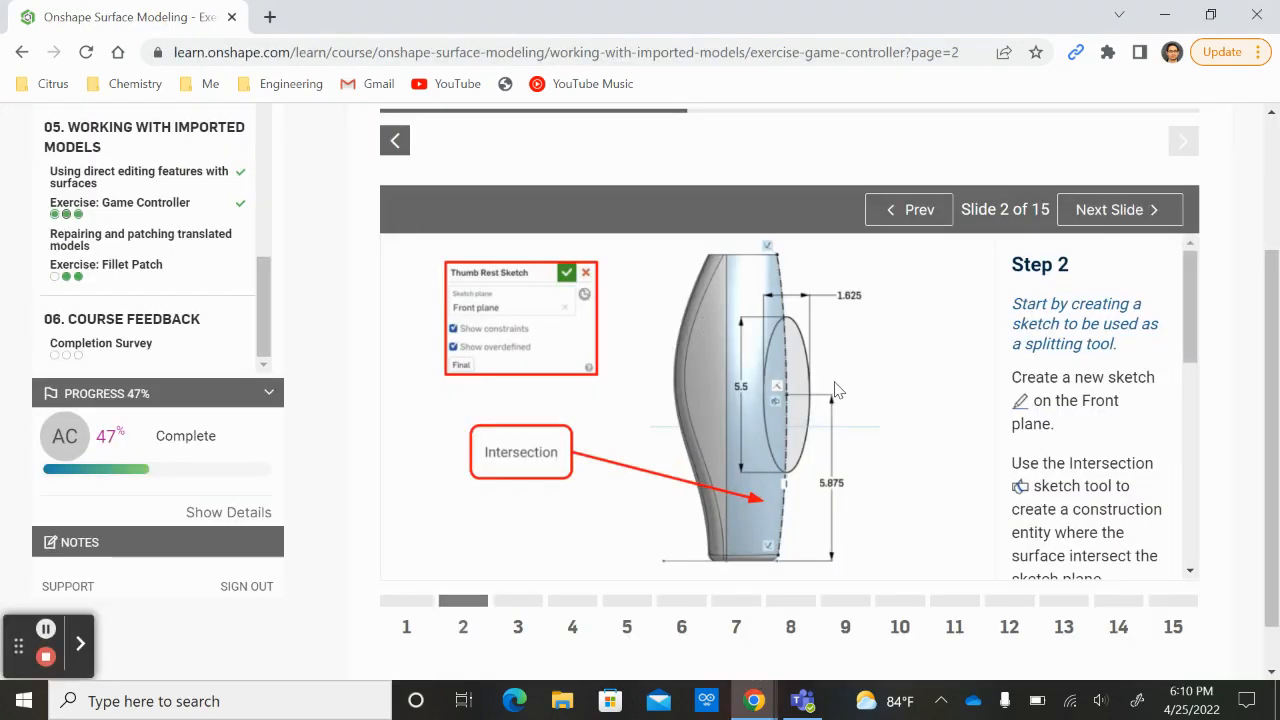
key(alt+Tab)
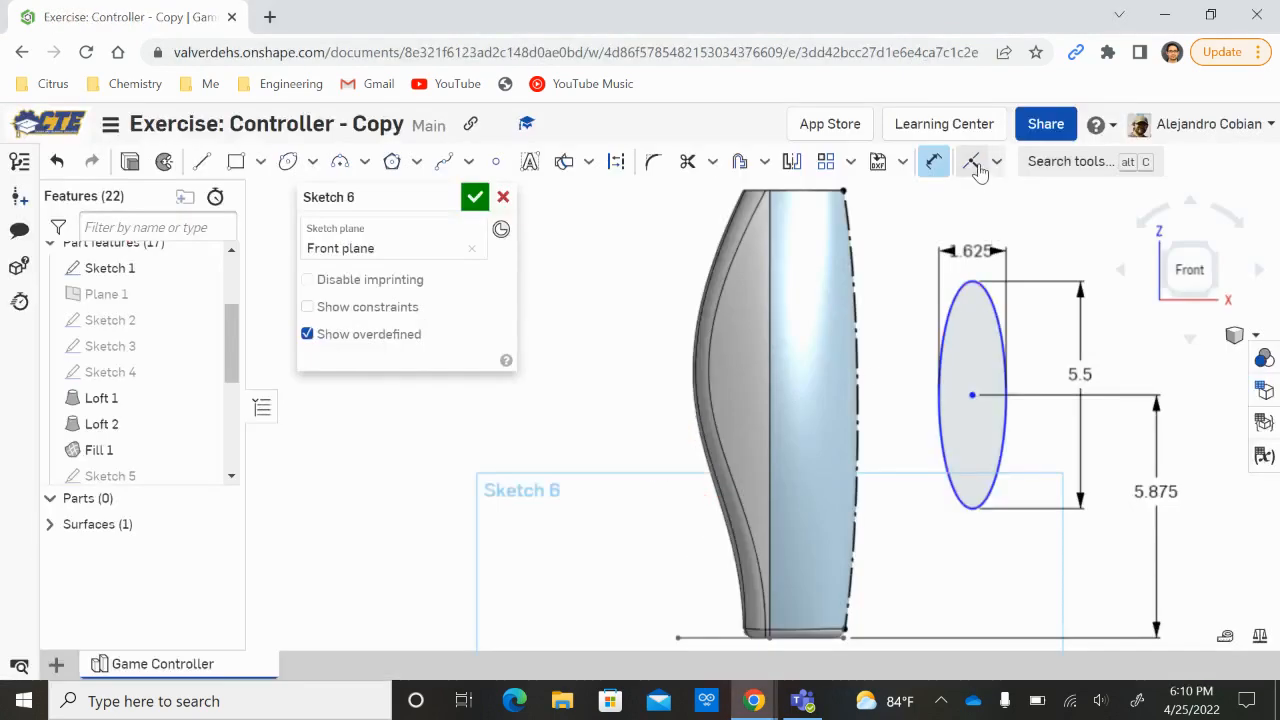
click(971, 161)
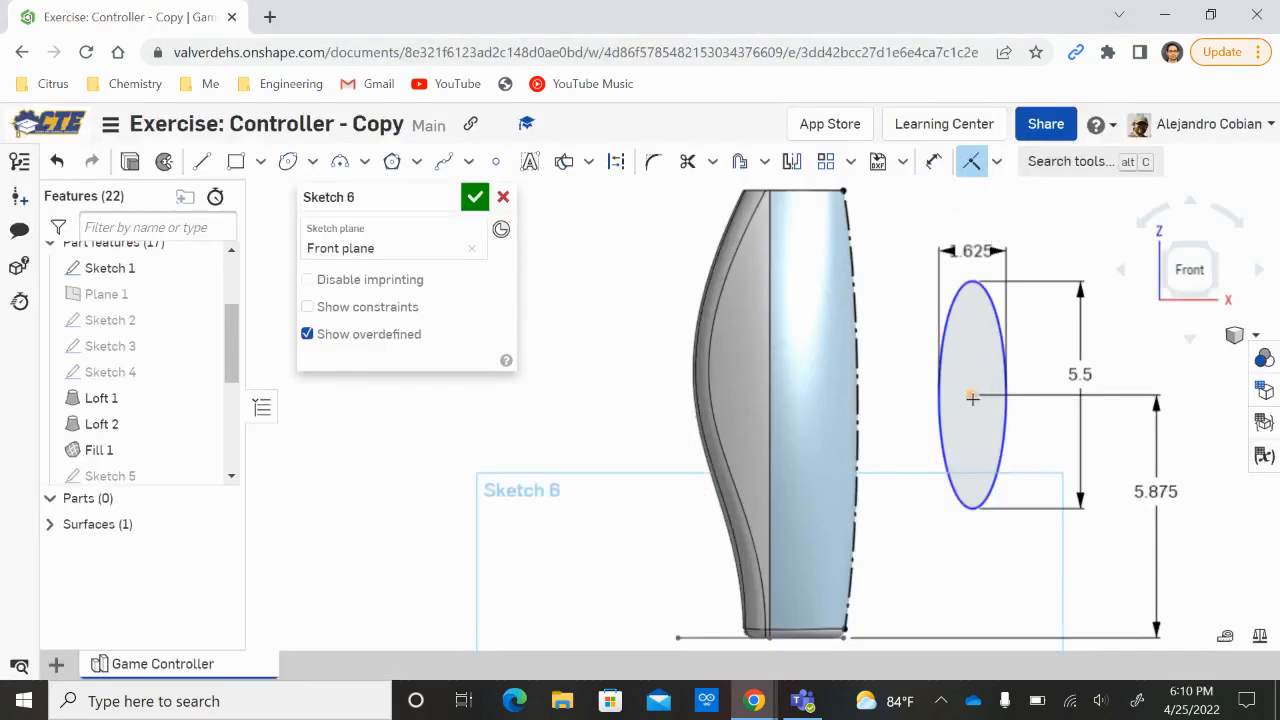
click(859, 414)
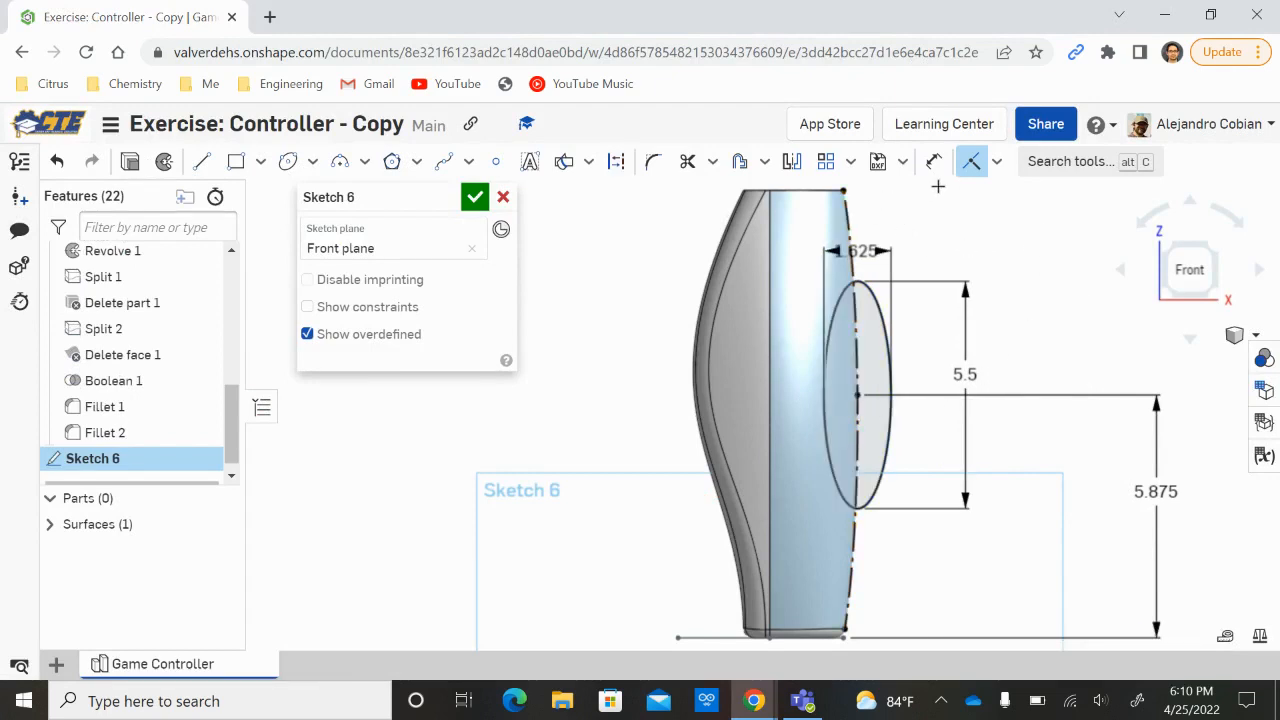
click(971, 163)
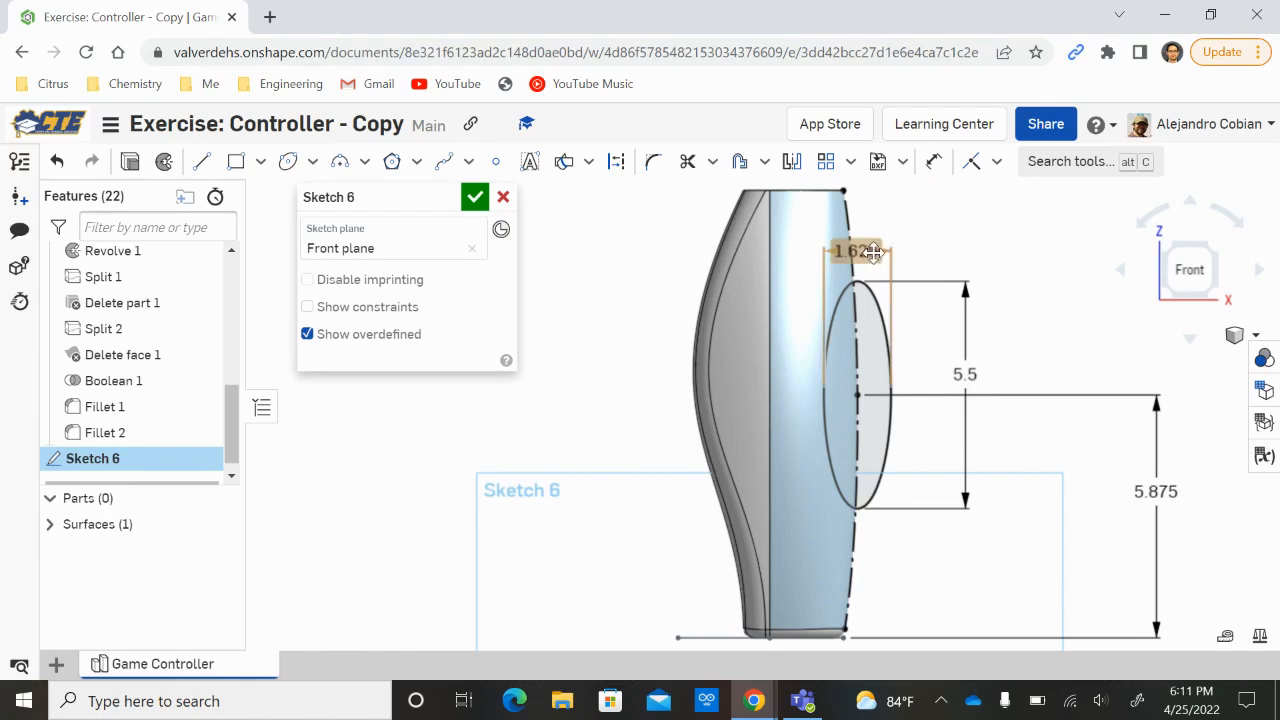
Place the ellipse's width dimension clear of the model and show the sketch constraints to match the exercise drawing.
drag(868, 251, 968, 250)
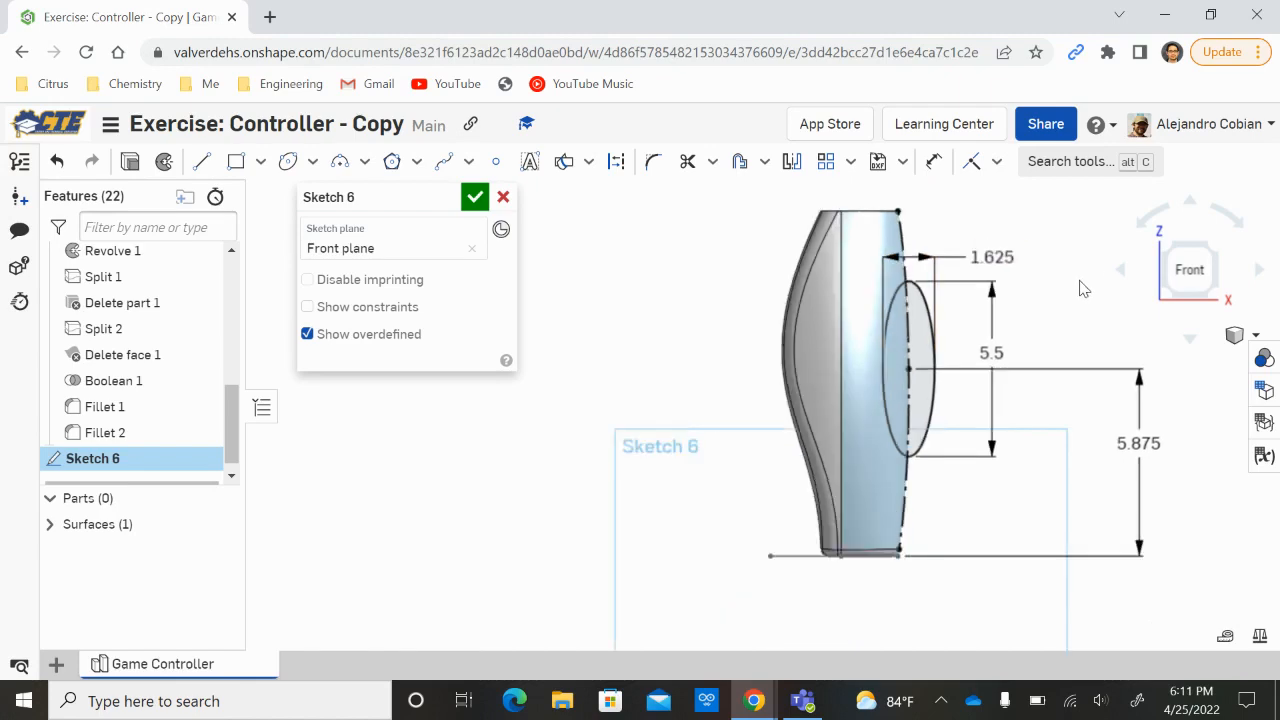
key(alt+Tab)
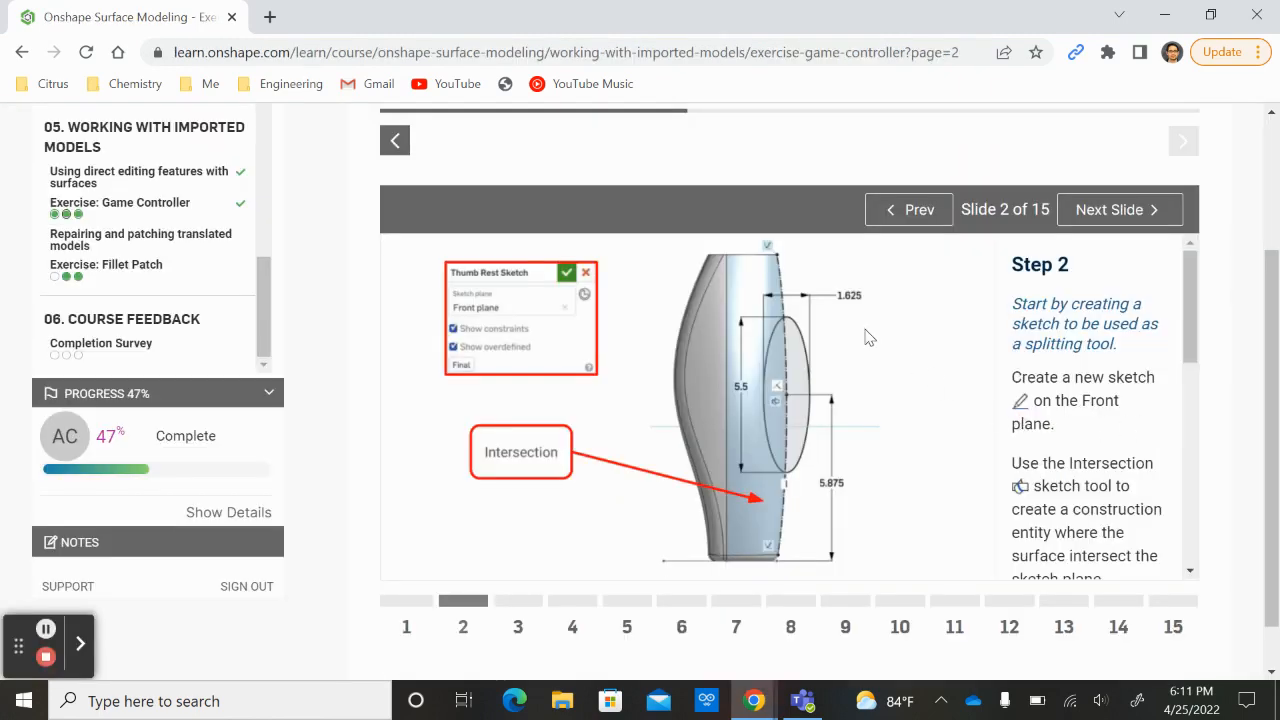
key(alt+Tab)
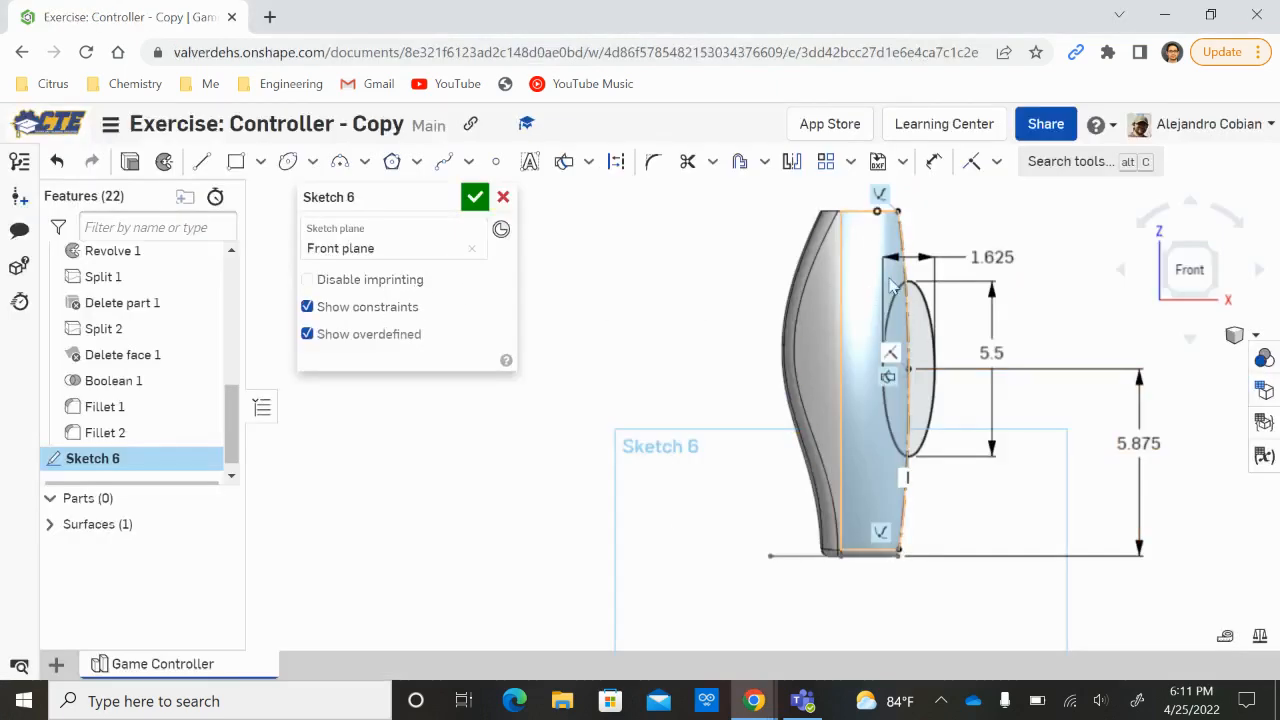
Read the naming instruction in the exercise, rename the sketch as Thumb Rest Sketch and accept it.
key(alt+Tab)
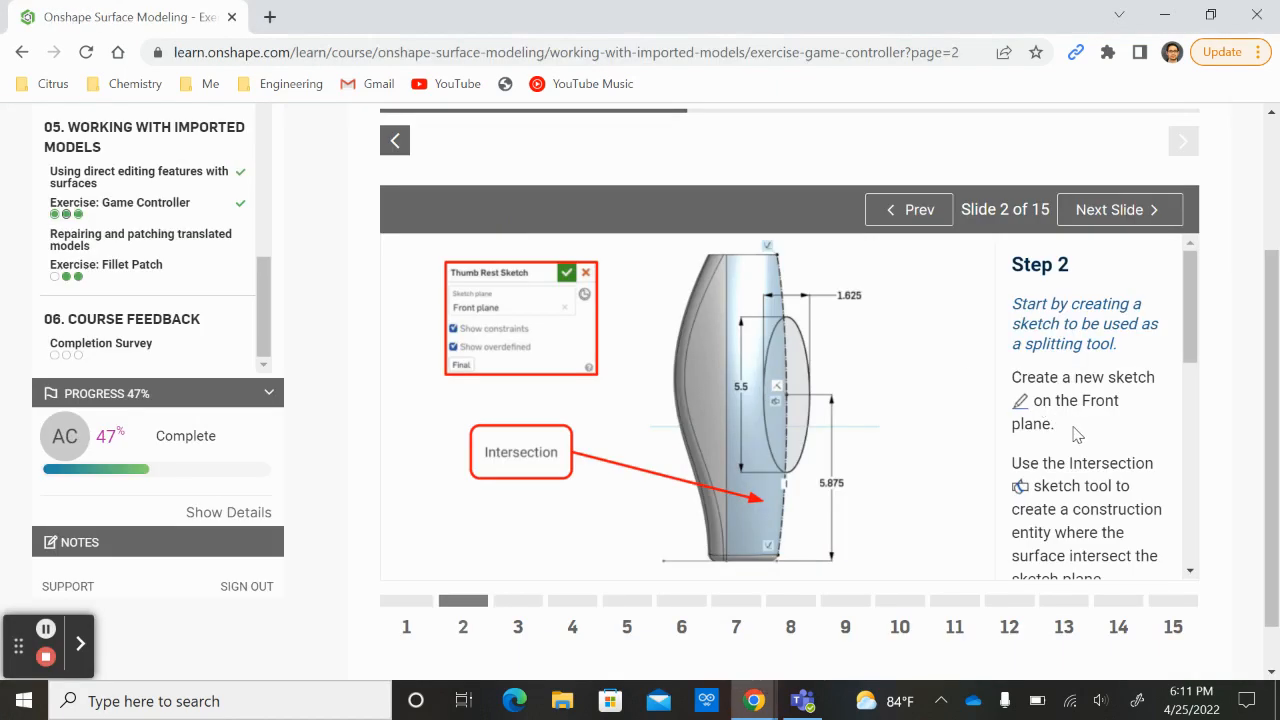
scroll(1079, 435, down, 3)
key(alt+Tab)
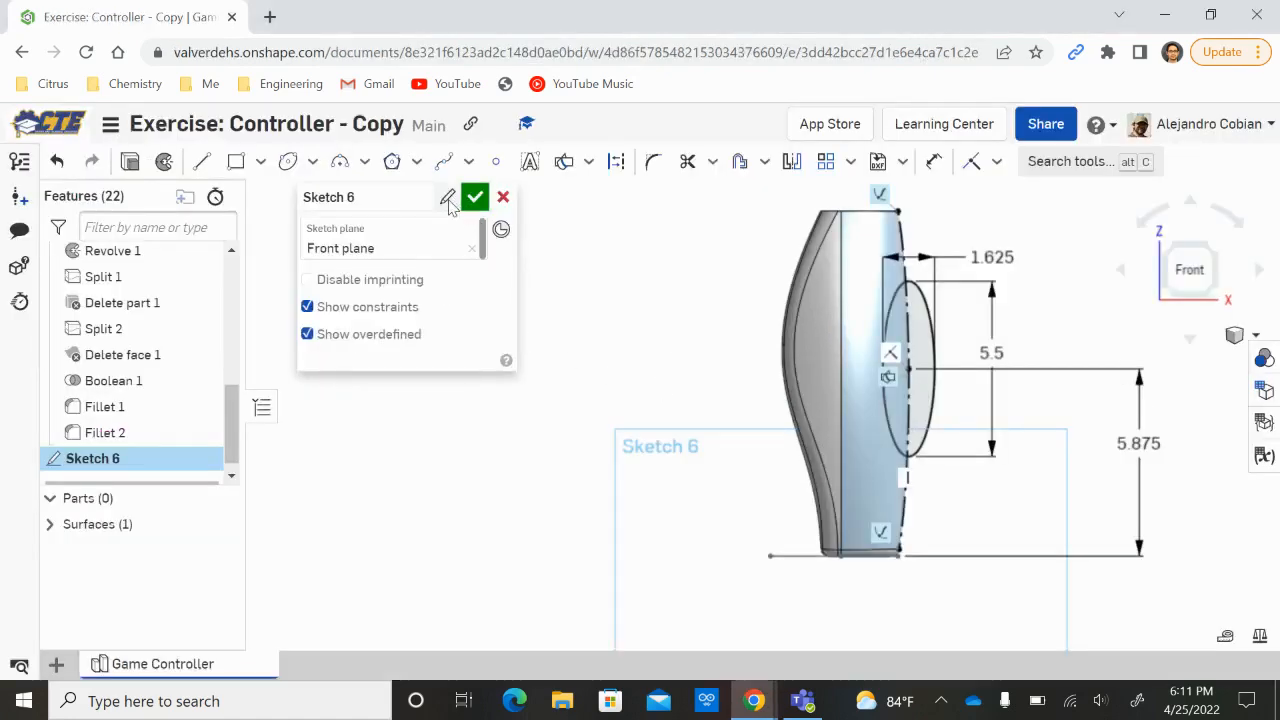
click(447, 197)
key(alt+Tab)
key(alt+Tab)
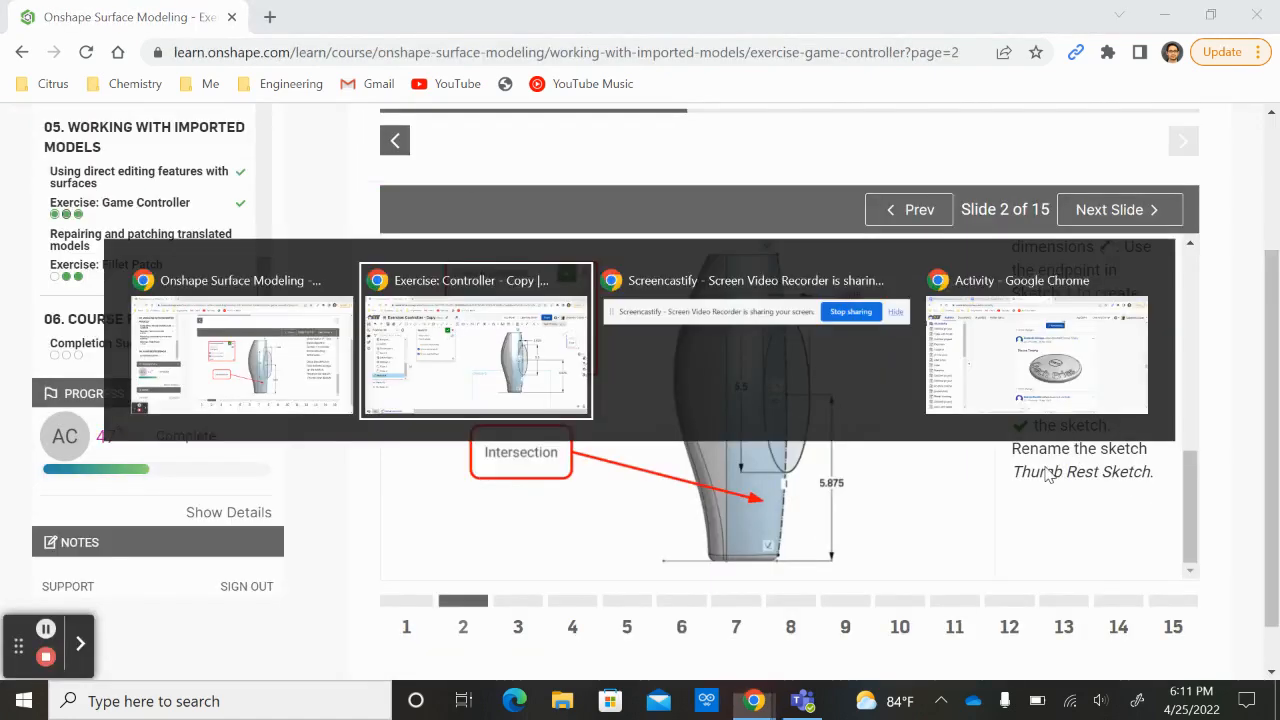
click(446, 194)
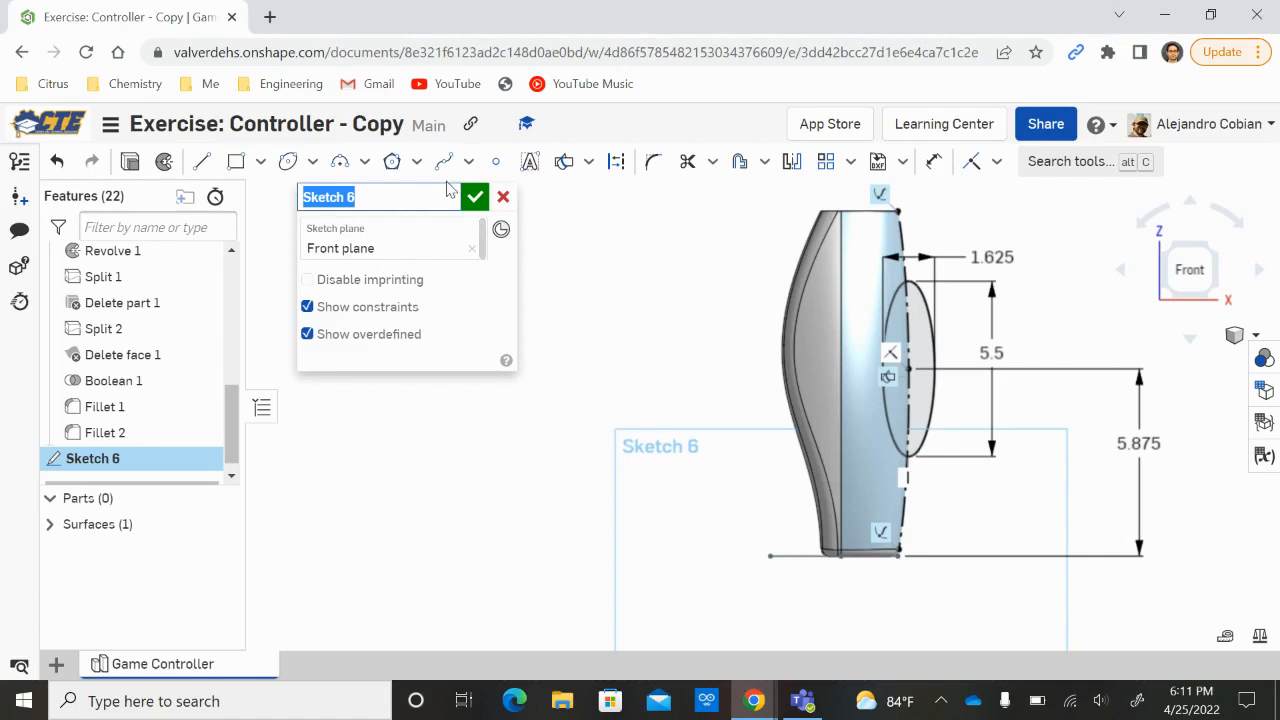
text(Thumb Rest)
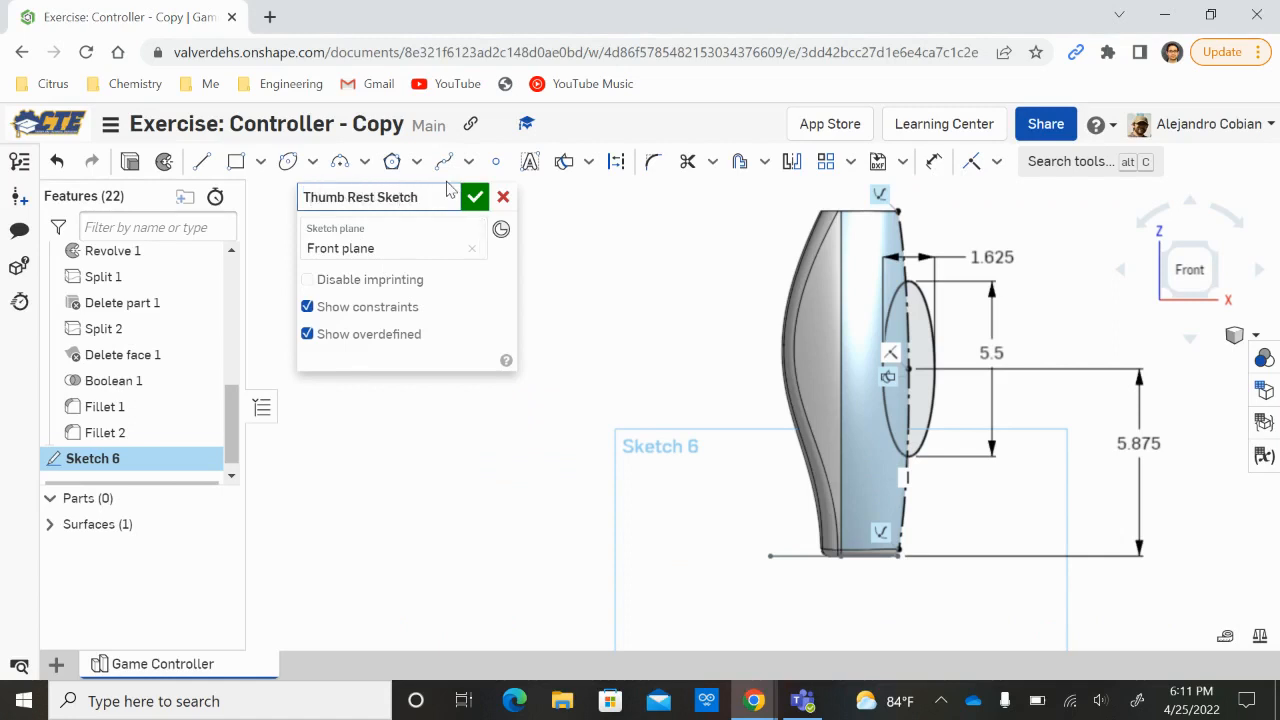
key(Return)
Following the exercise, split the controller's Loft 1 face using the ellipse edge of the Thumb Rest Sketch as the splitting entity.
key(alt+Tab)
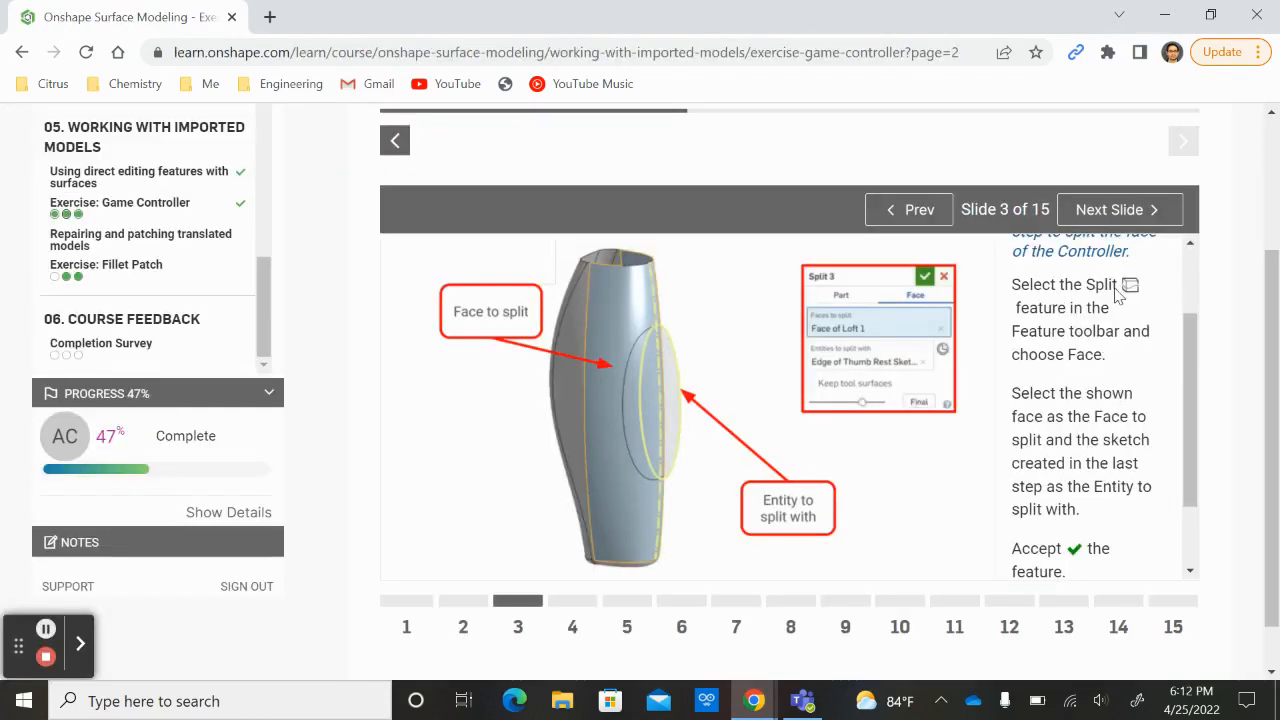
key(alt+Tab)
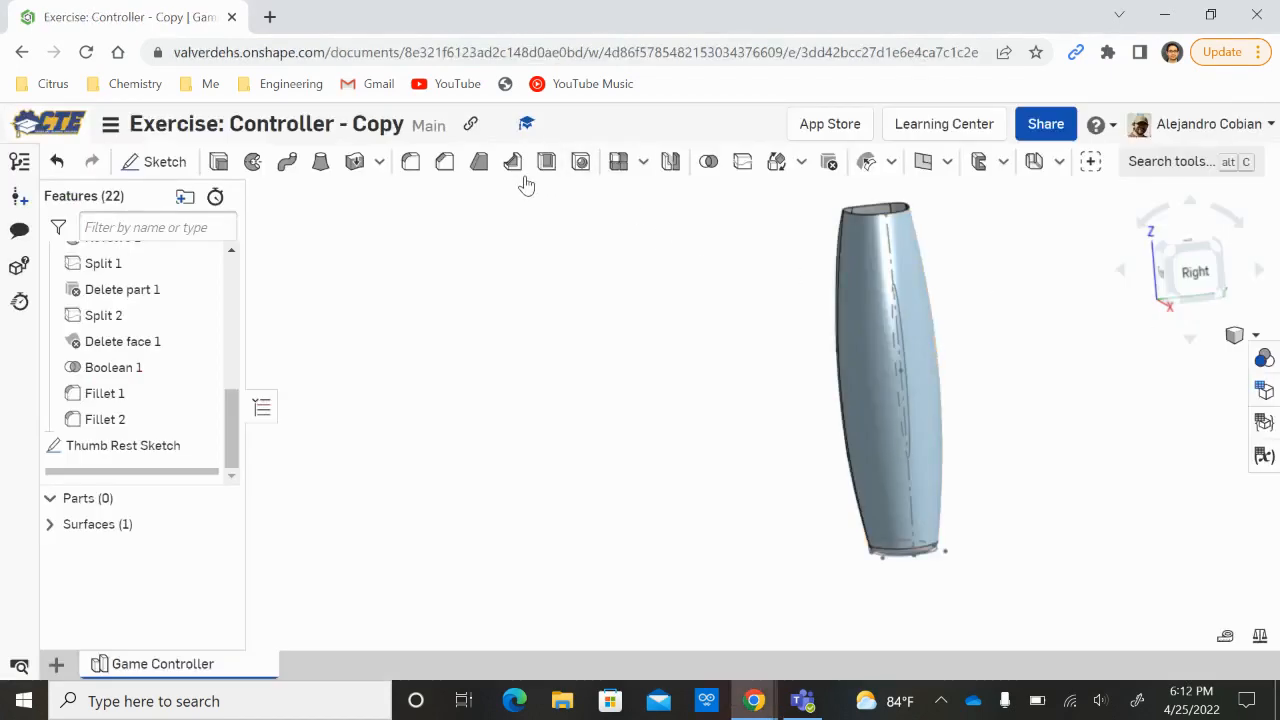
click(742, 161)
mouse_move(720, 400)
right_down()
mouse_move(779, 392)
mouse_move(739, 389)
right_up()
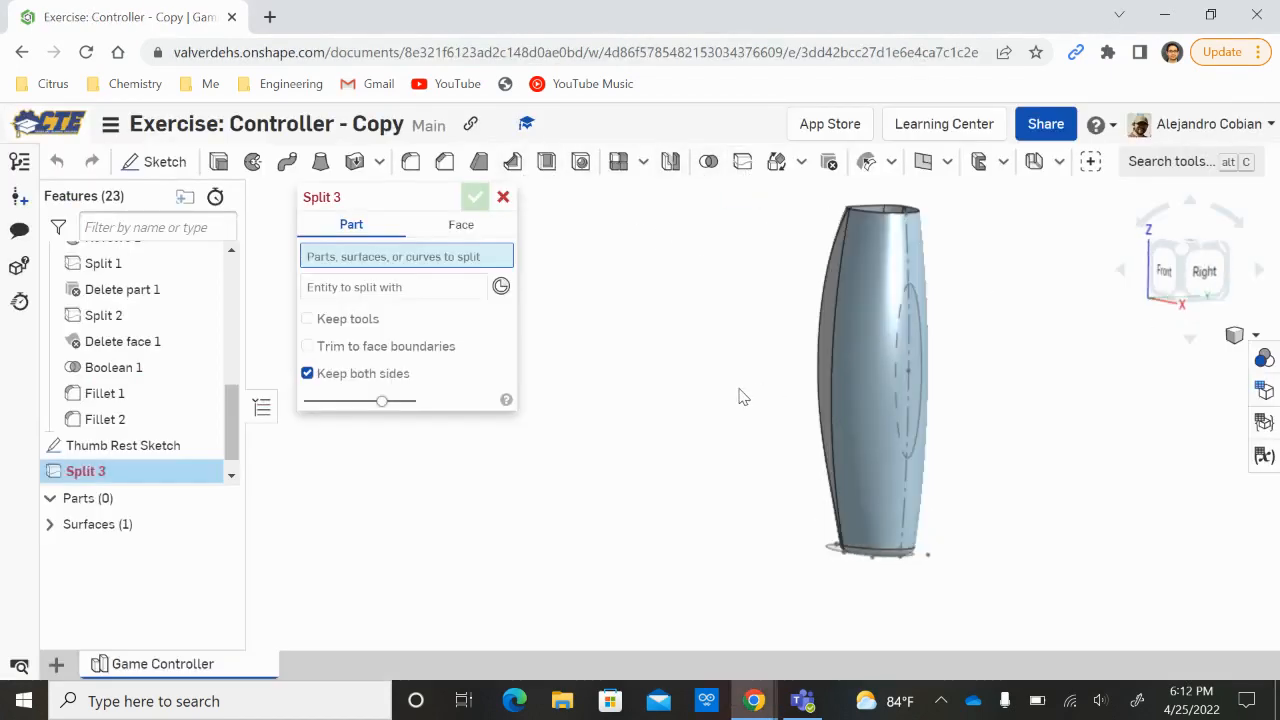
click(464, 227)
right_drag(639, 299, 665, 299)
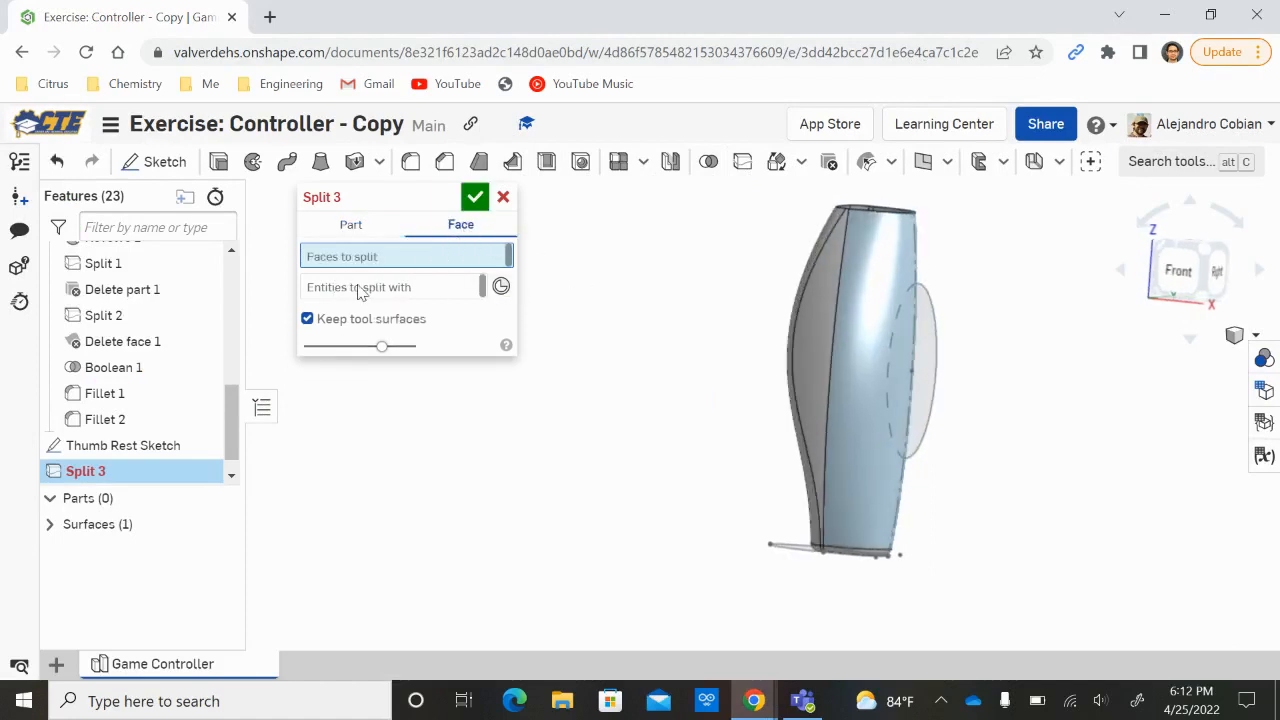
click(876, 266)
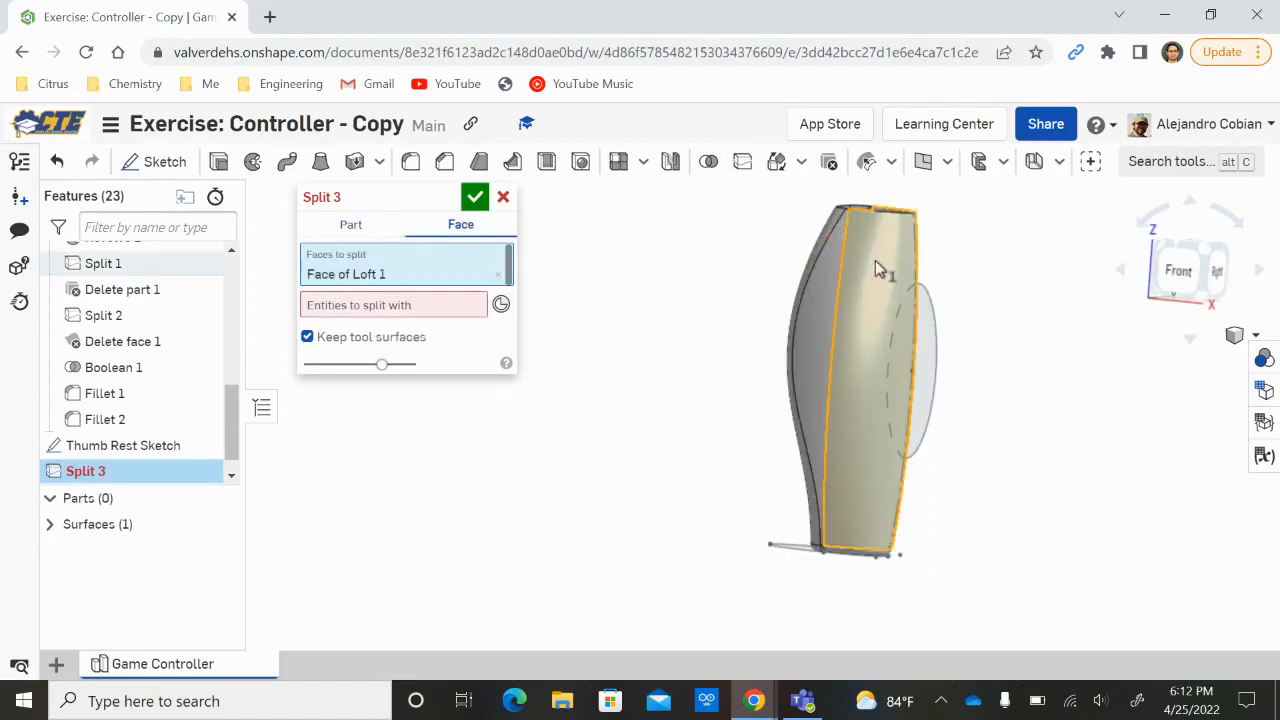
click(422, 312)
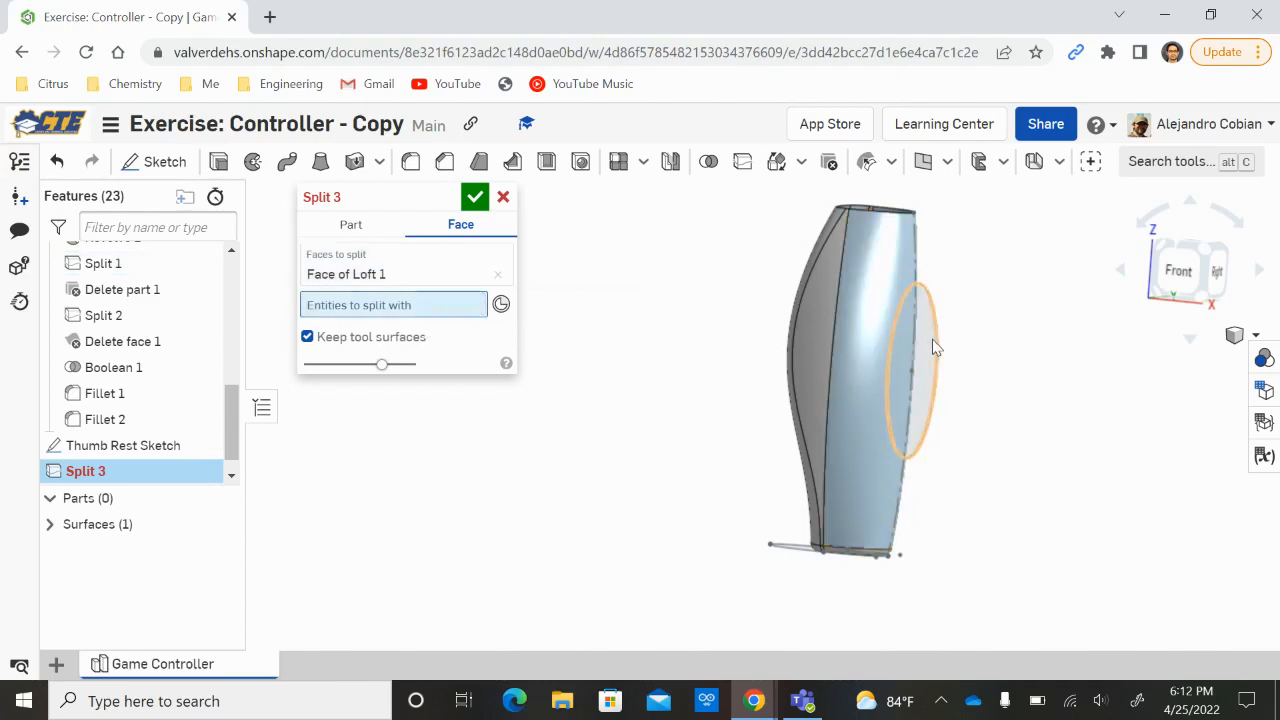
click(932, 339)
key(alt+Tab)
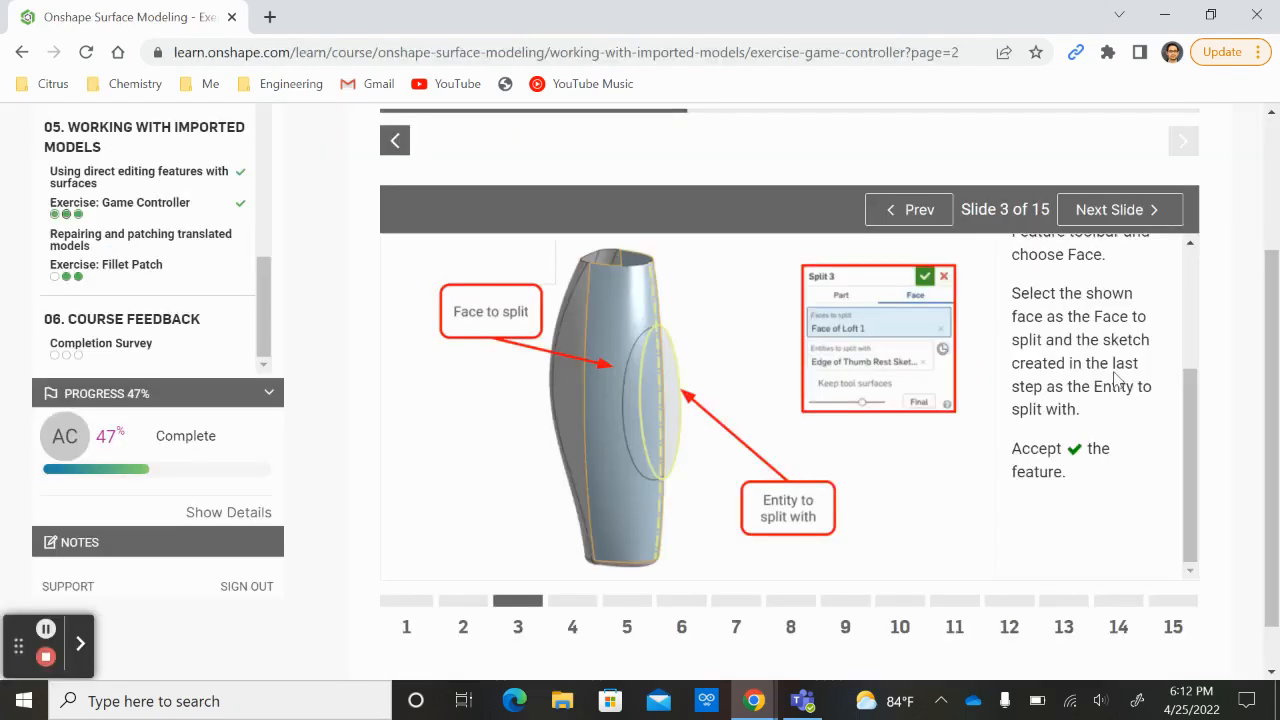
key(alt+Tab)
click(476, 198)
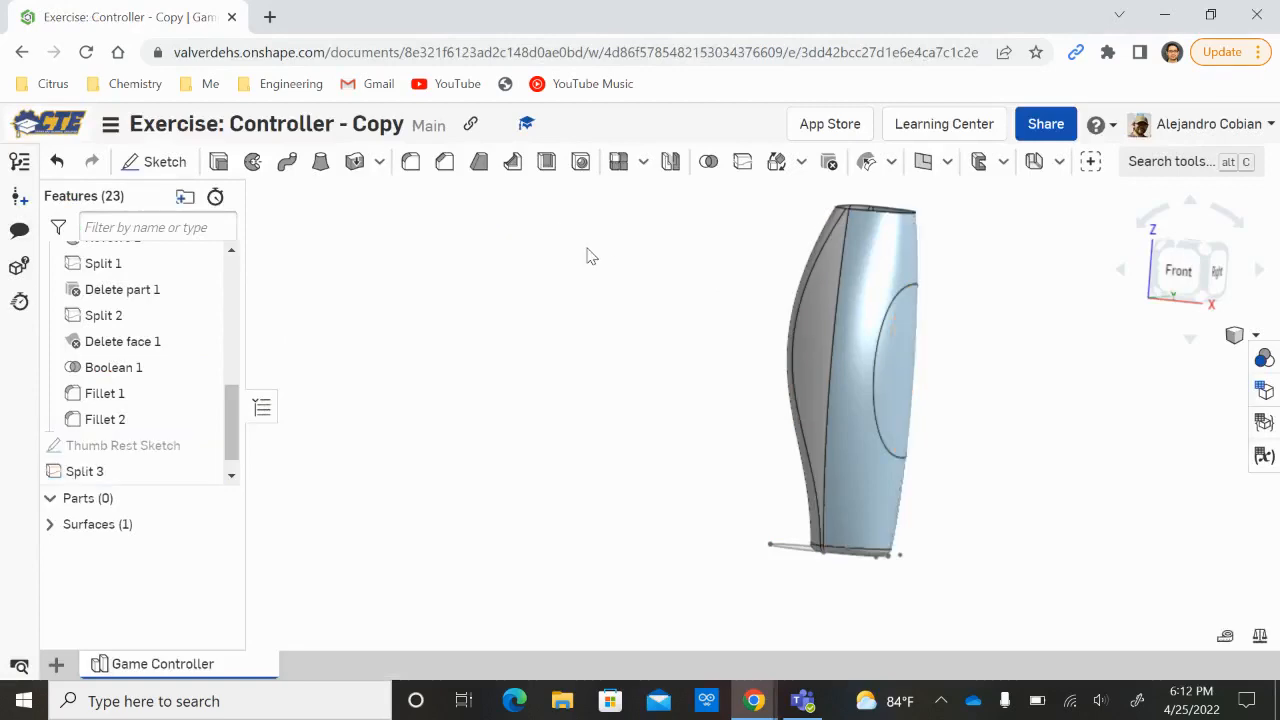
Delete Face appearance 1 from the controller's appearances.
right_drag(590, 256, 634, 371)
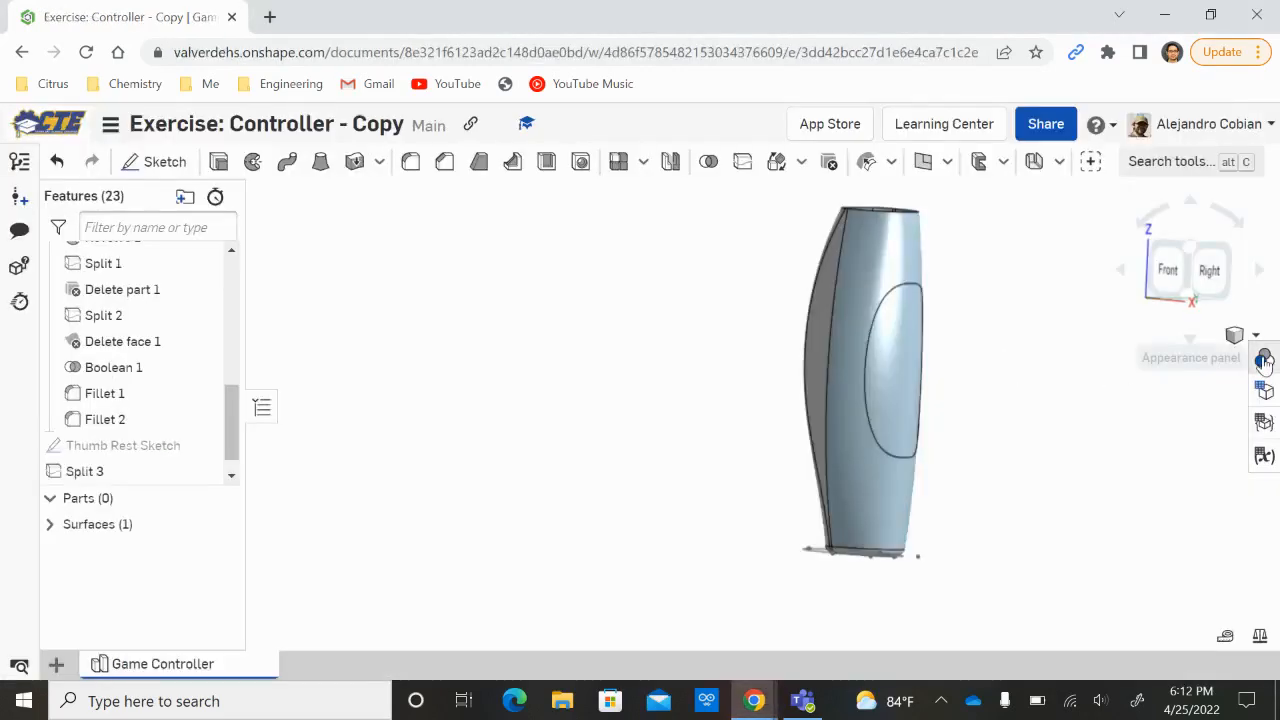
click(1264, 358)
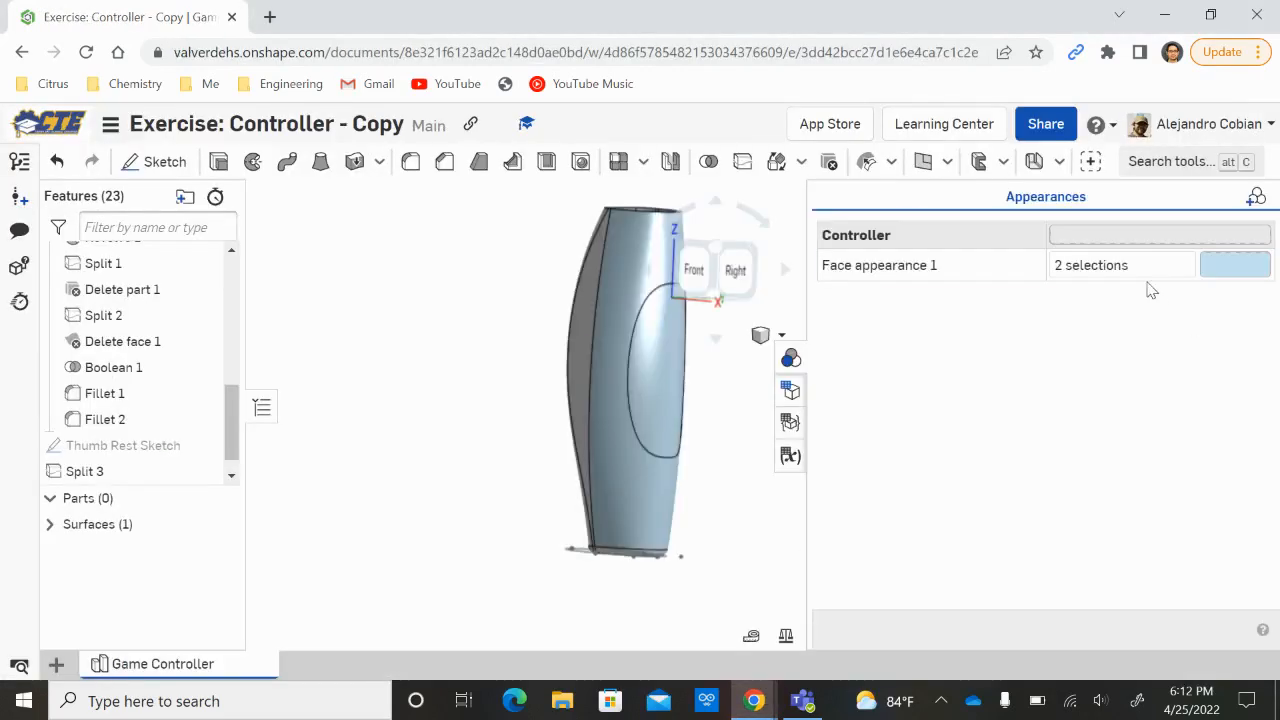
right_click(884, 272)
click(937, 351)
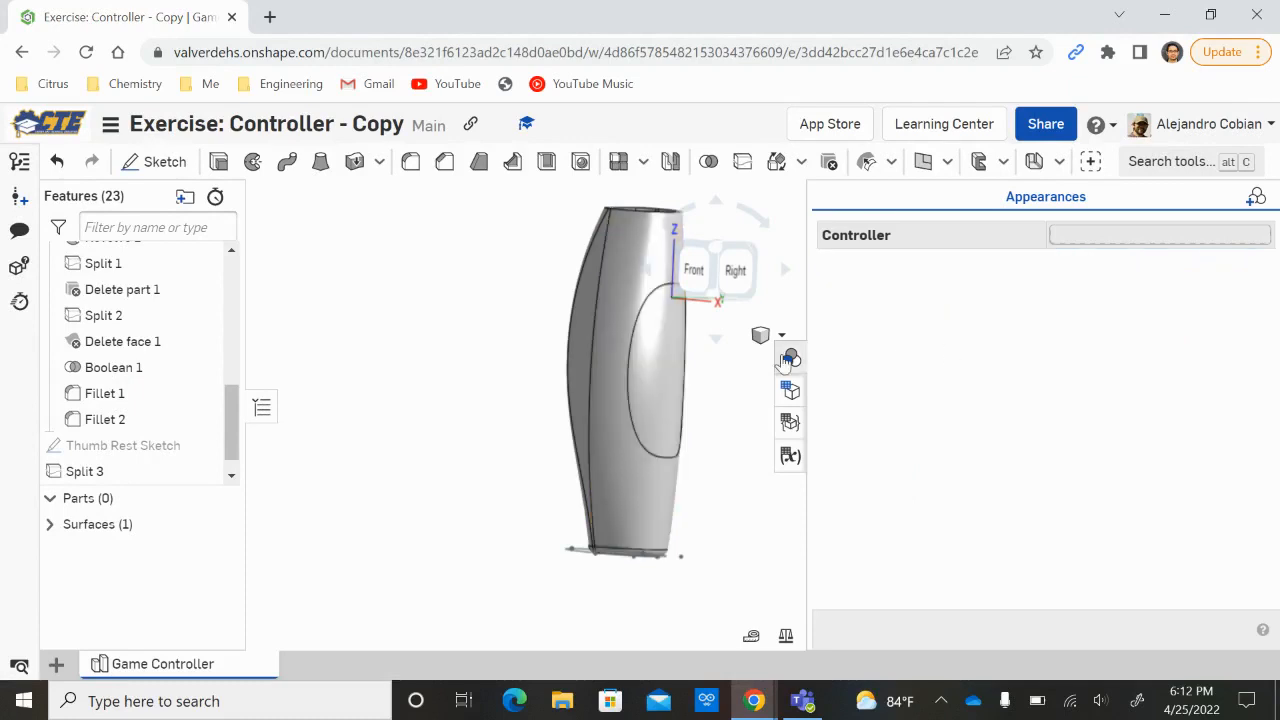
click(1258, 197)
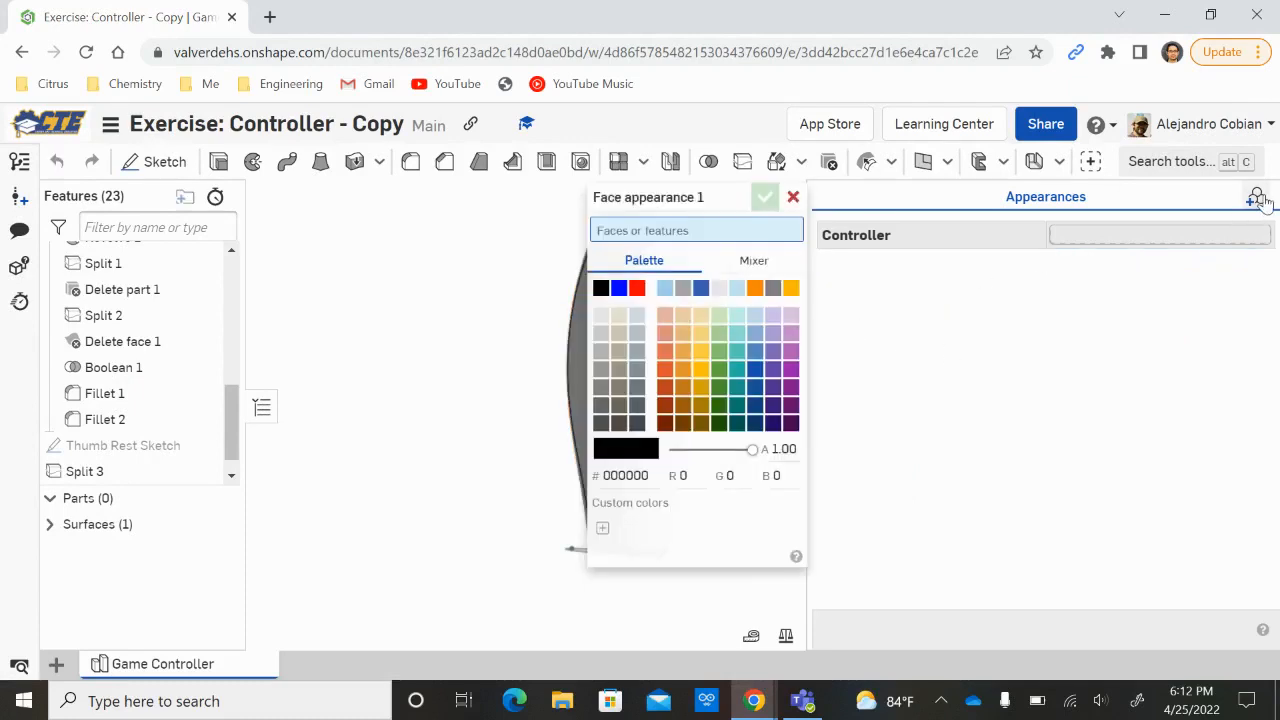
click(794, 196)
right_click(970, 238)
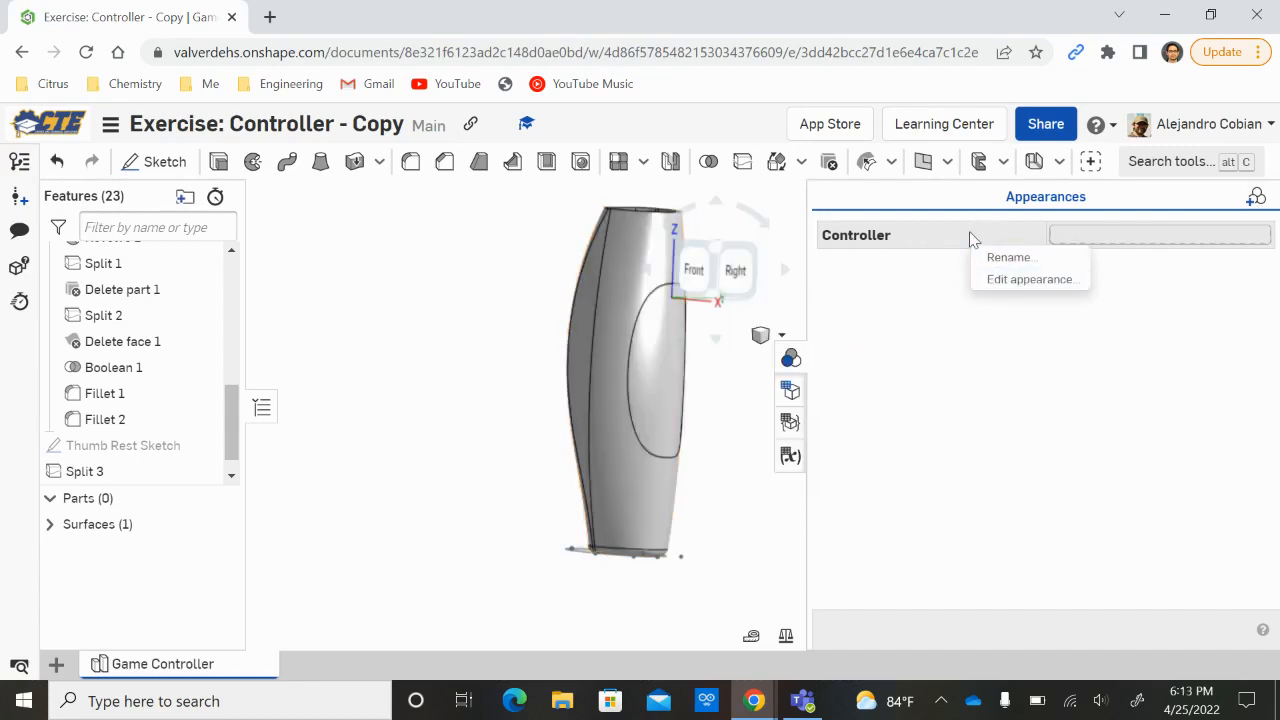
Add a light blue face appearance (9DCFED) to the elliptical split face only.
click(1258, 198)
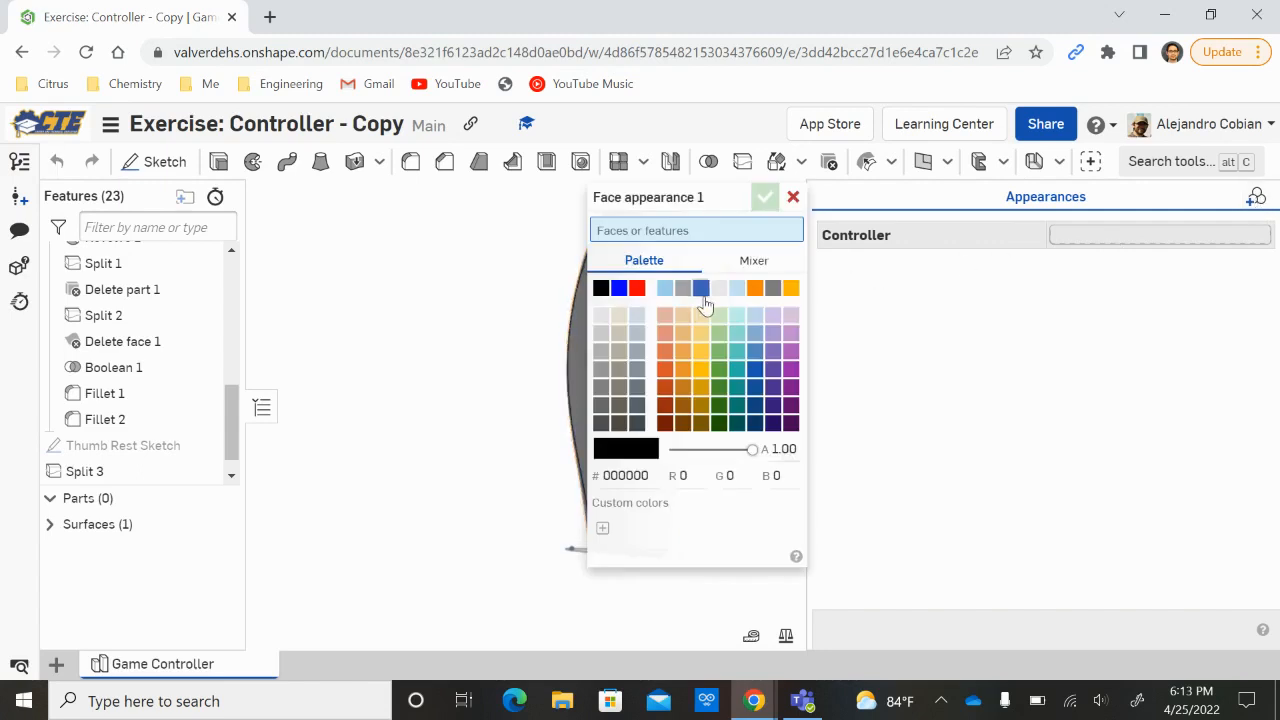
click(666, 290)
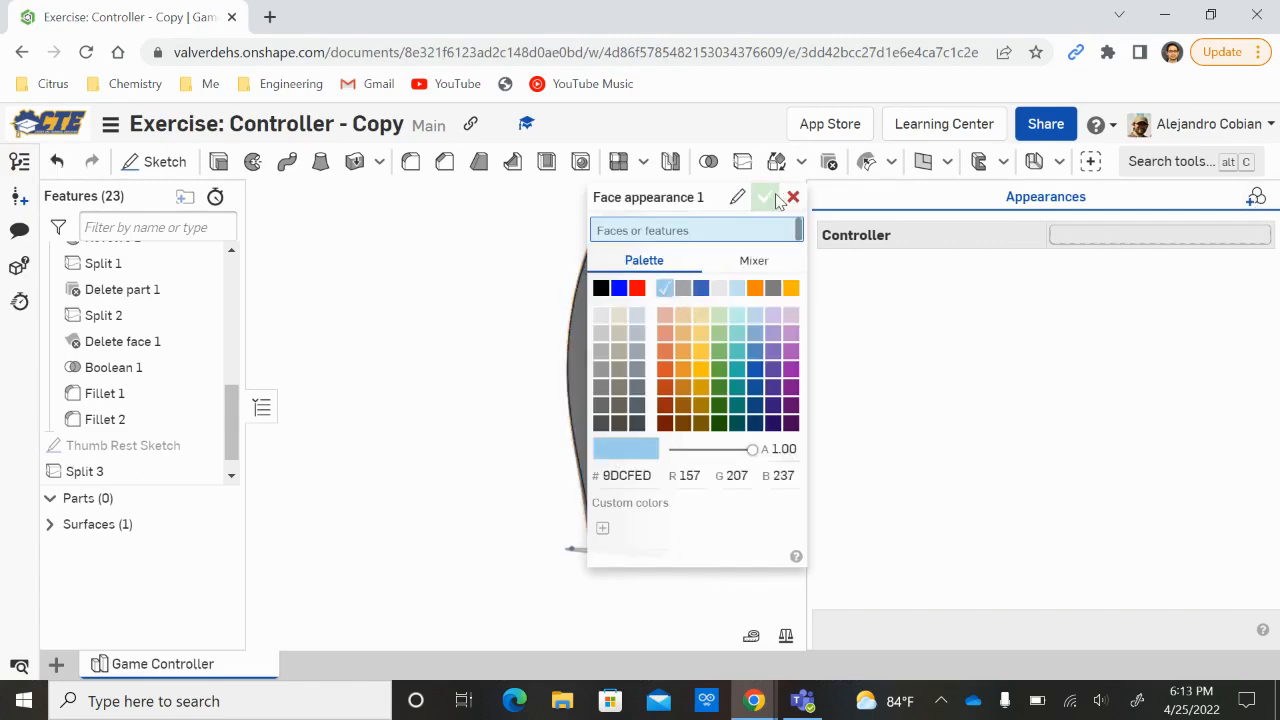
drag(671, 197, 432, 248)
click(672, 348)
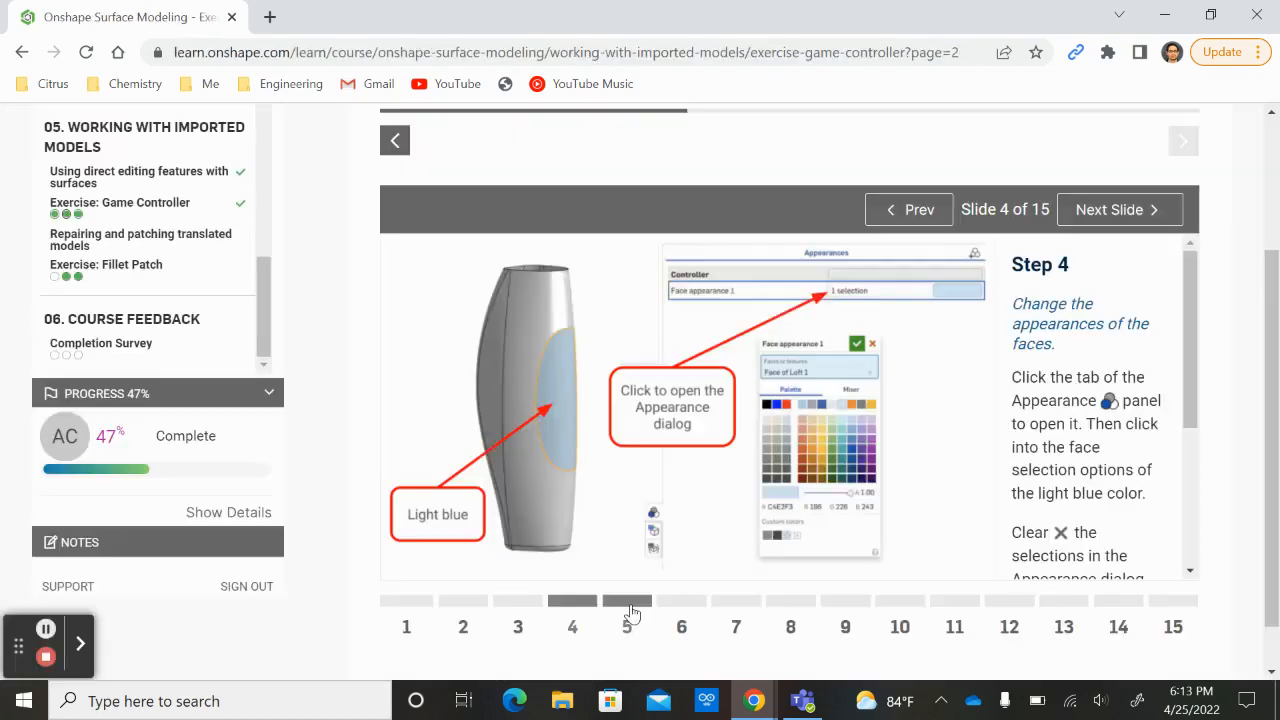
Following step 5 of the exercise, start a Move face on the light blue elliptical face and set its type to Translate.
click(628, 601)
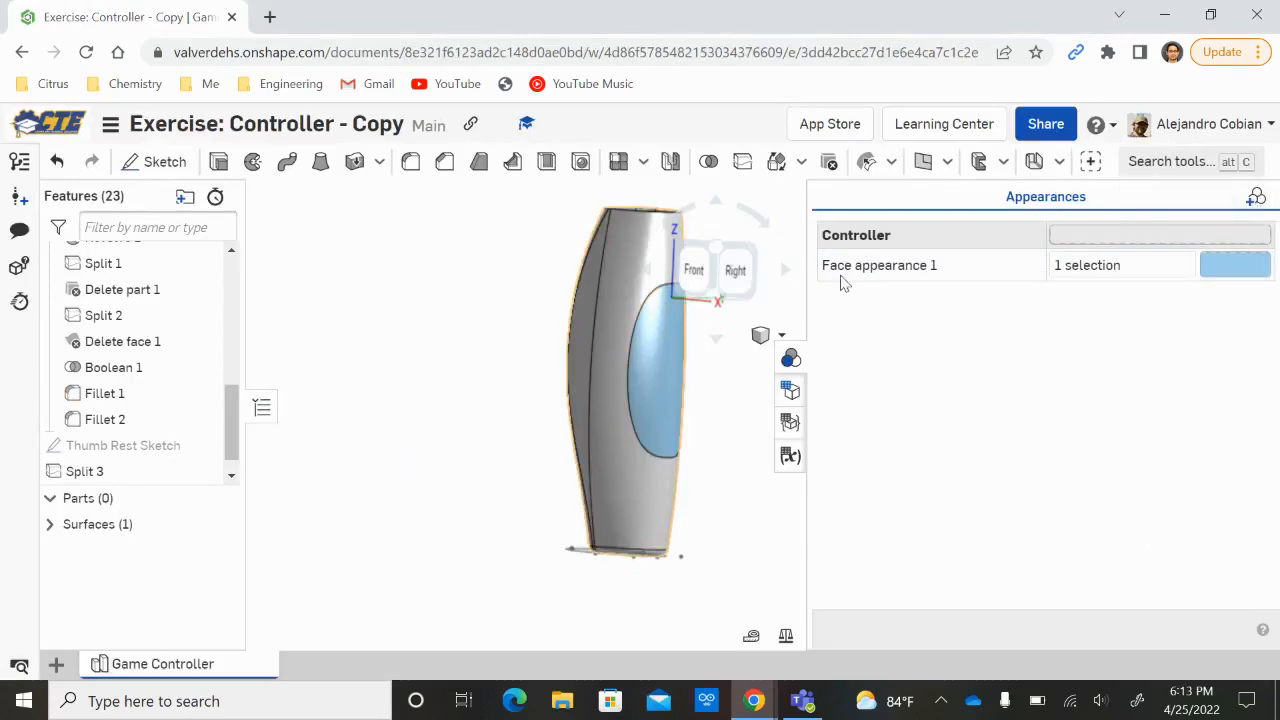
click(790, 361)
click(891, 162)
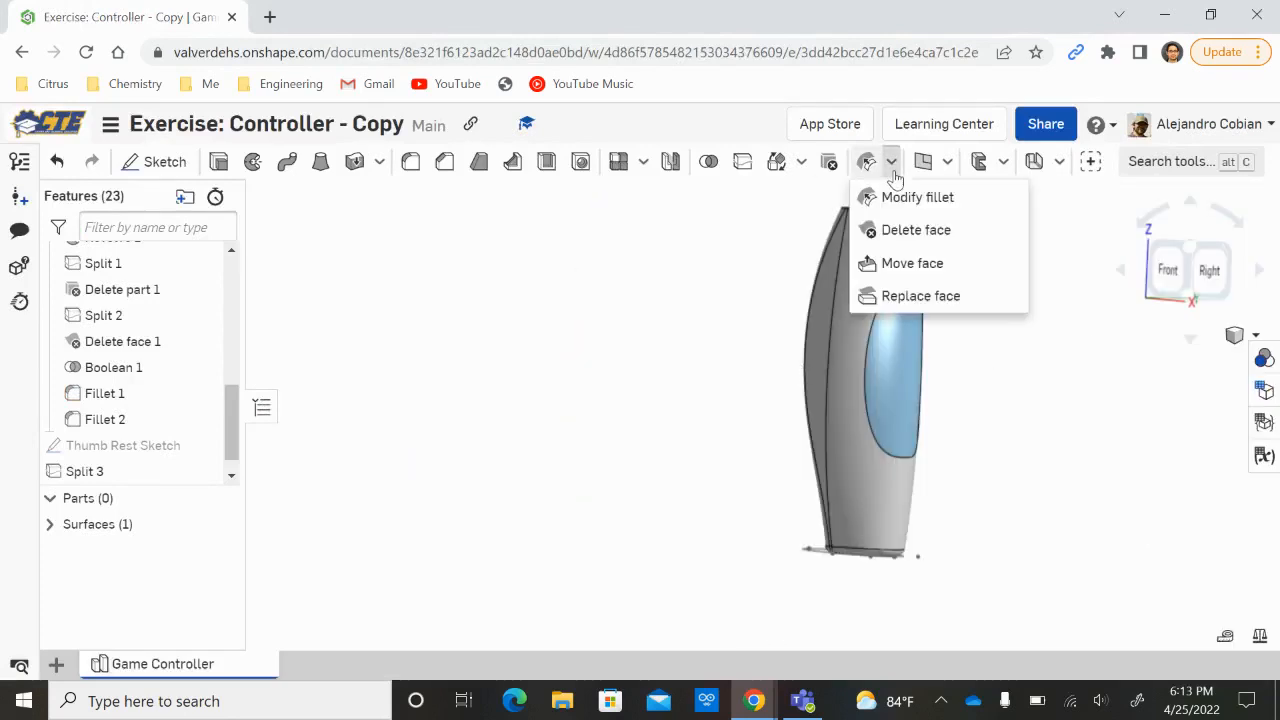
click(911, 263)
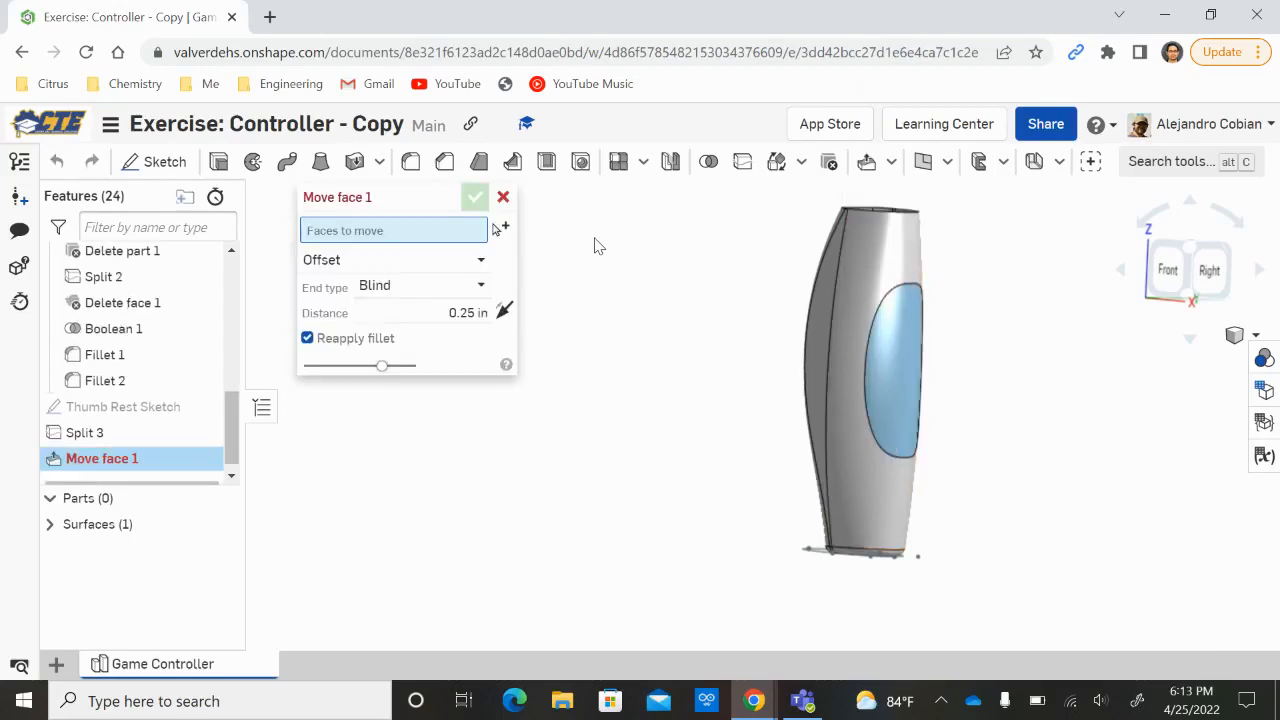
click(907, 337)
key(alt+Tab)
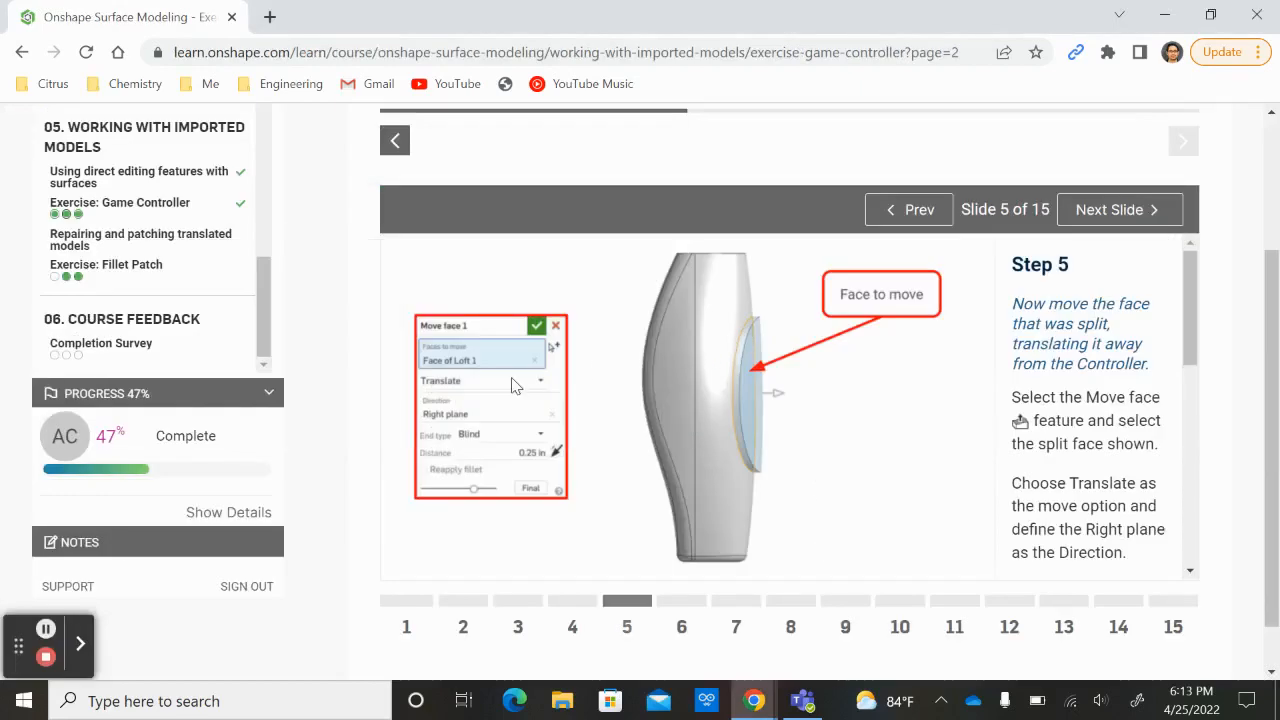
key(alt+Tab)
click(432, 280)
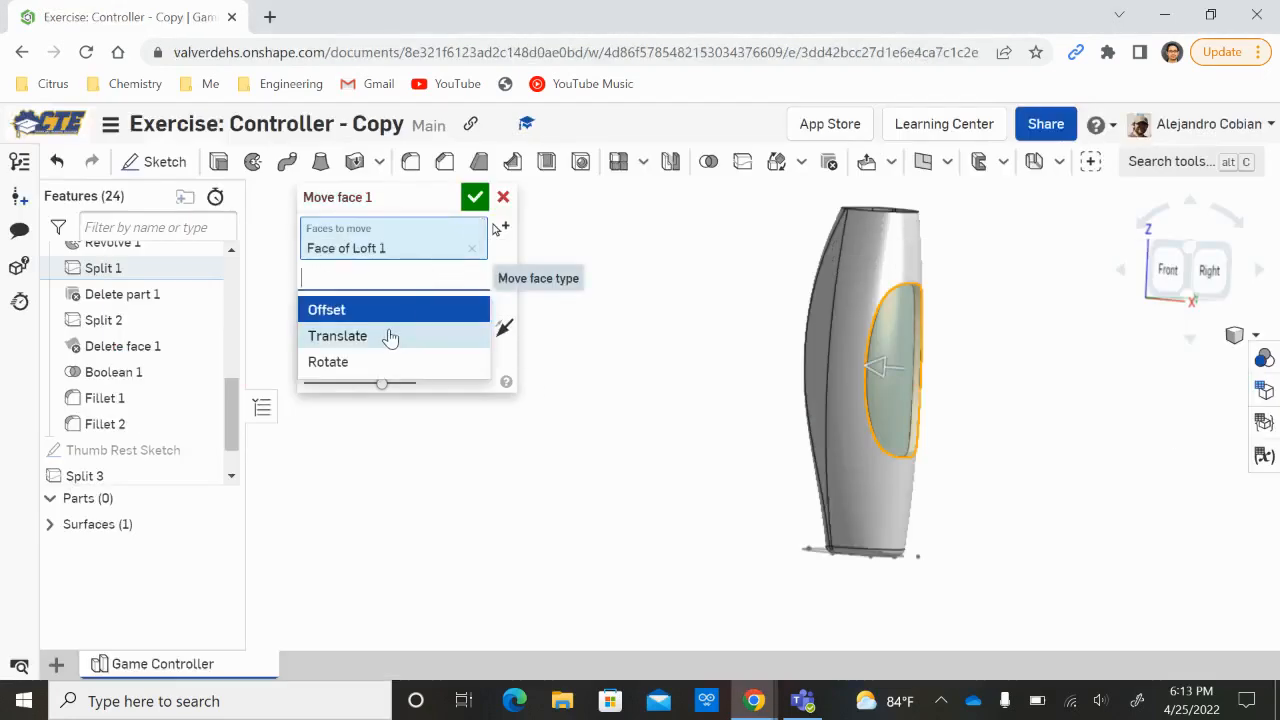
click(389, 337)
Set the Right plane as the translation direction of the Move face, matching step 5 of the exercise.
key(alt+Tab)
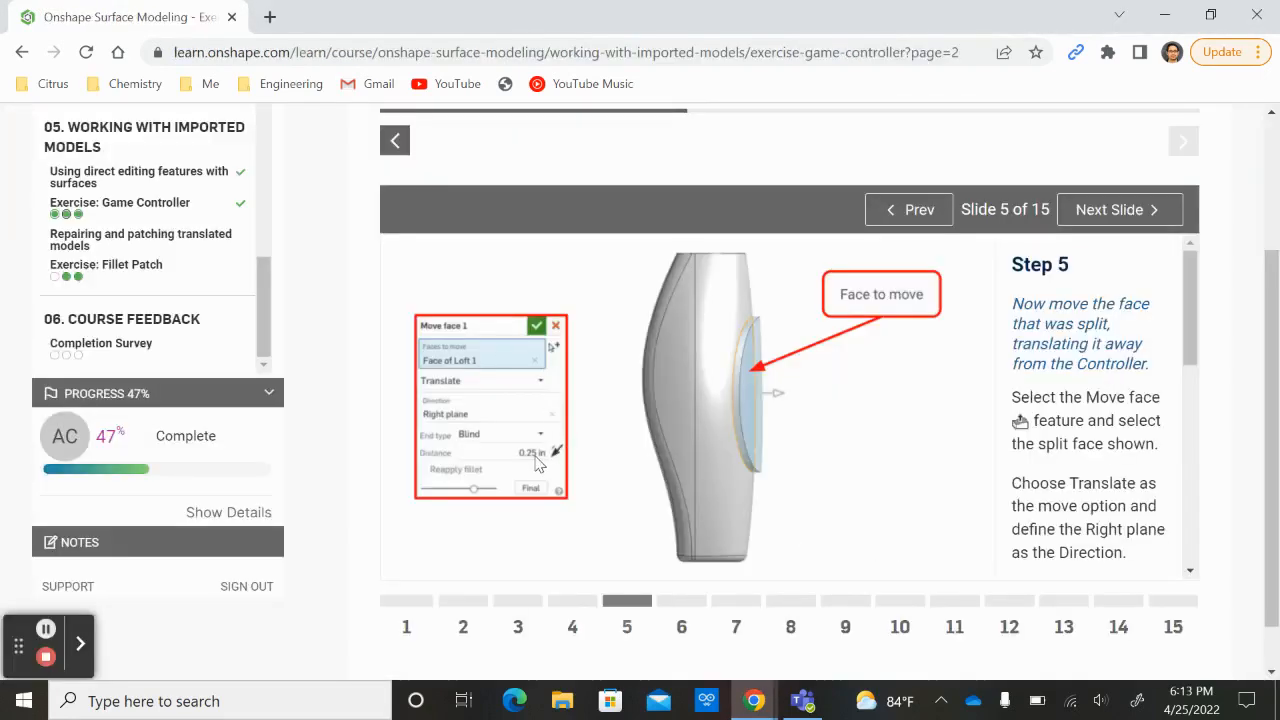
key(alt+Tab)
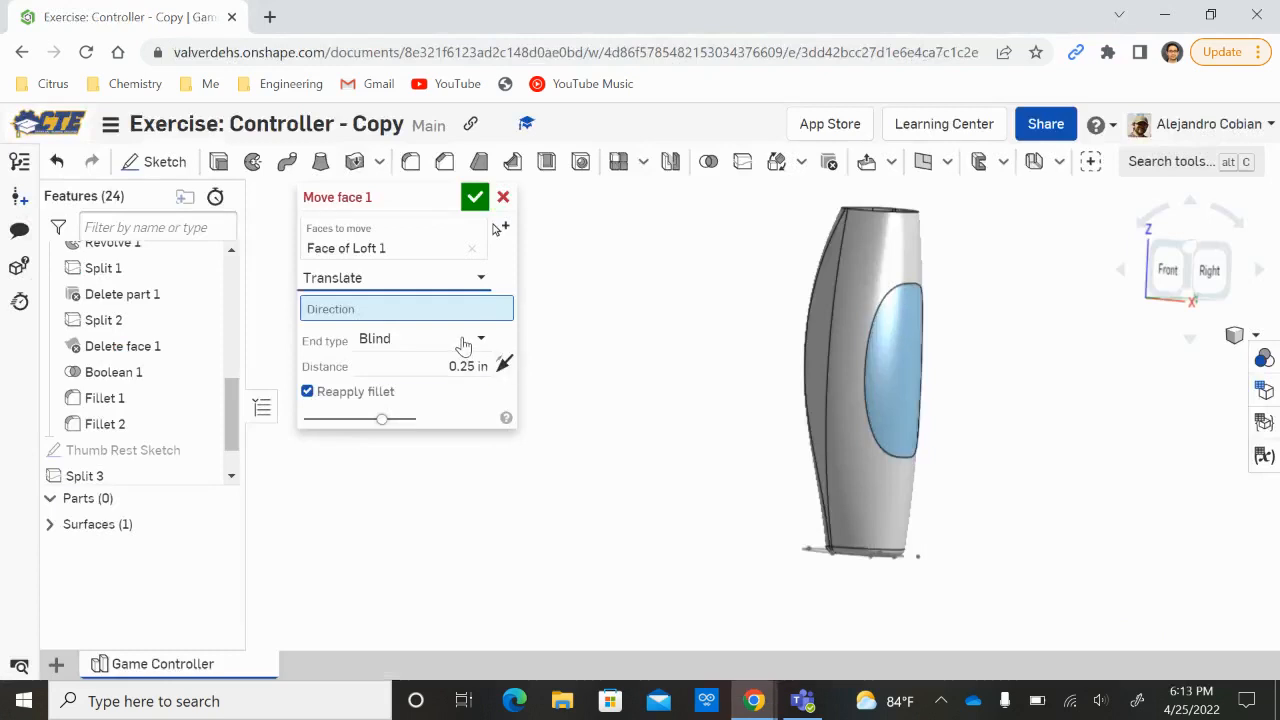
scroll(190, 360, up, 5)
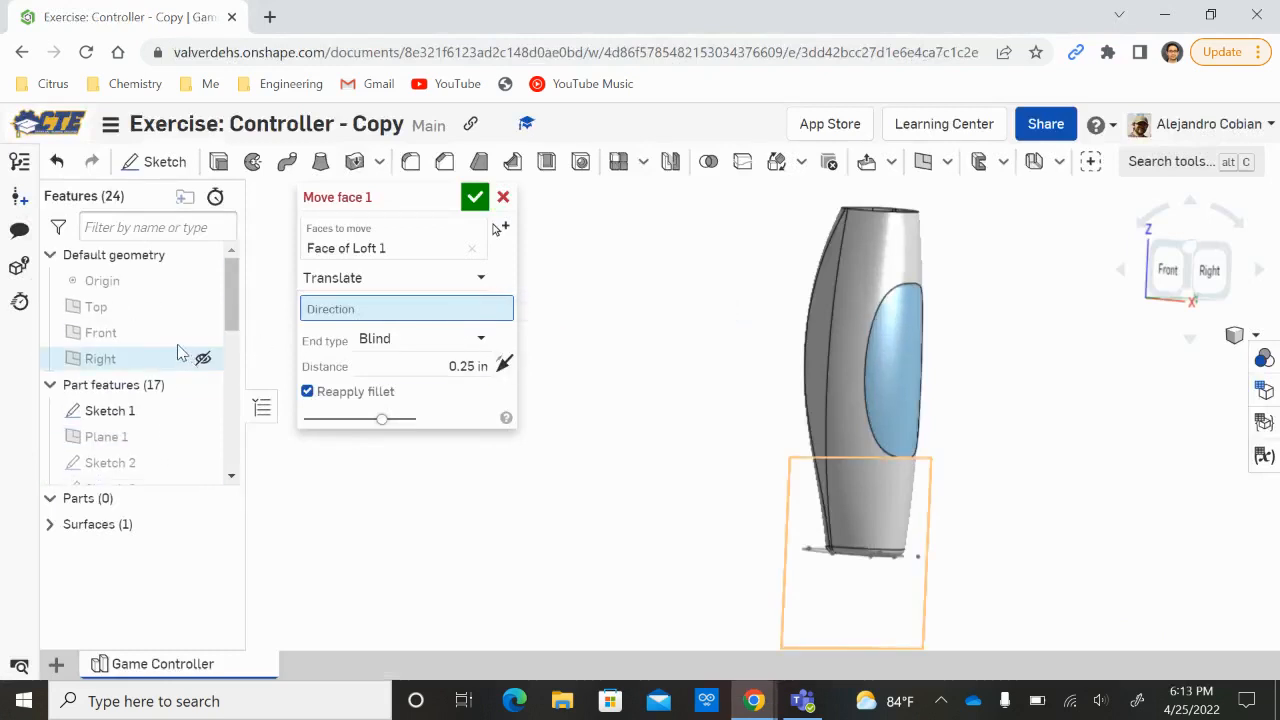
click(110, 358)
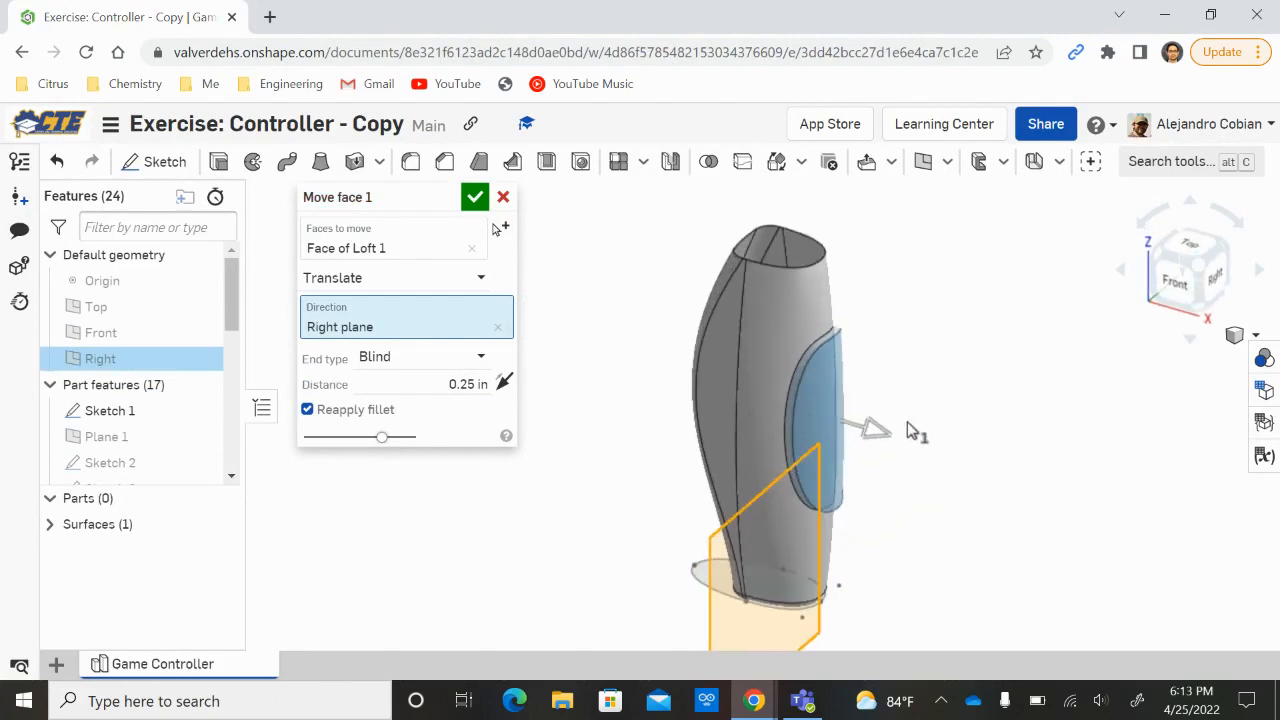
Compare the 0.25 in Blind translation with the exercise from the Front view and accept the Move face.
key(alt+Tab)
key(alt+Tab)
click(1172, 283)
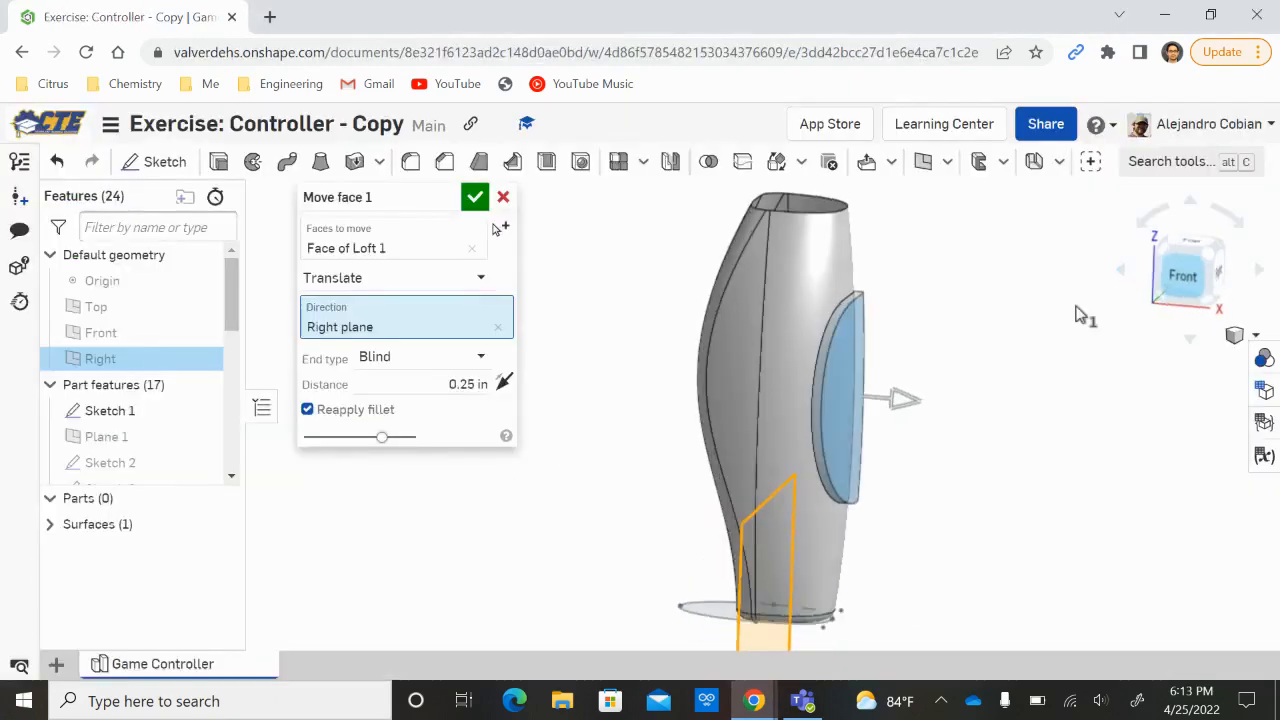
key(alt+Tab)
key(alt+Tab)
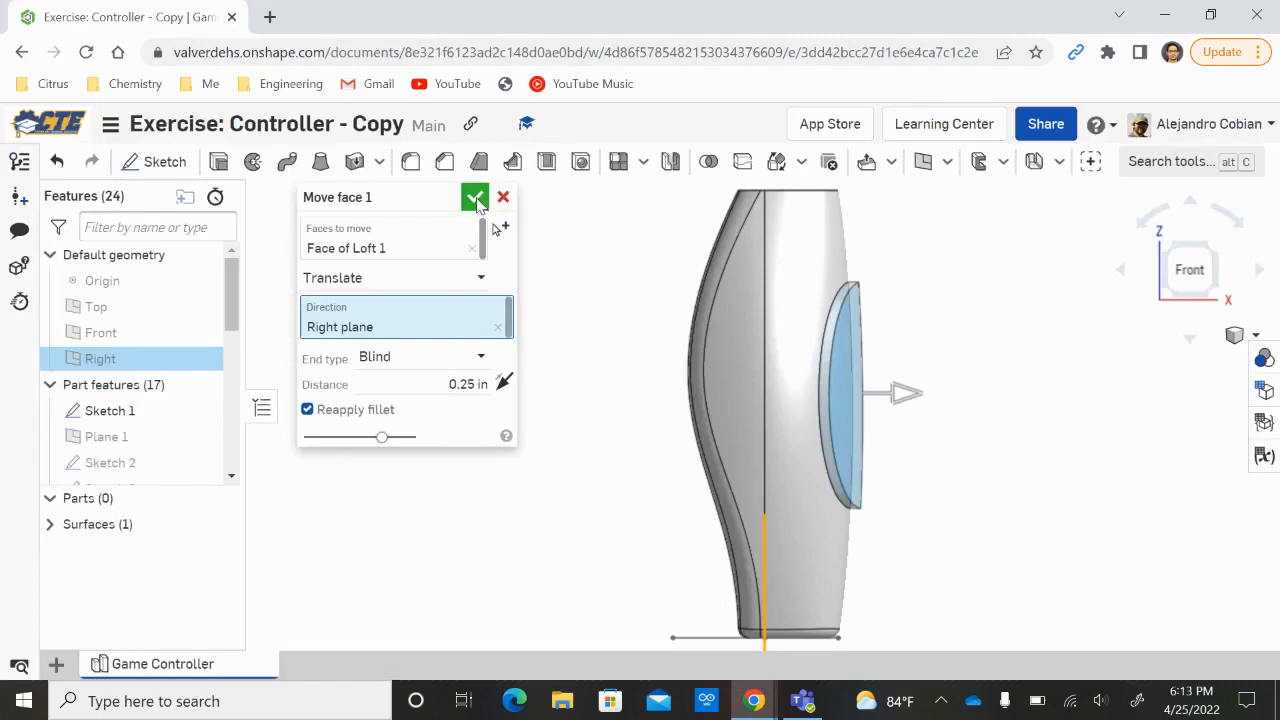
key(alt+Tab)
scroll(1035, 430, down, 3)
key(alt+Tab)
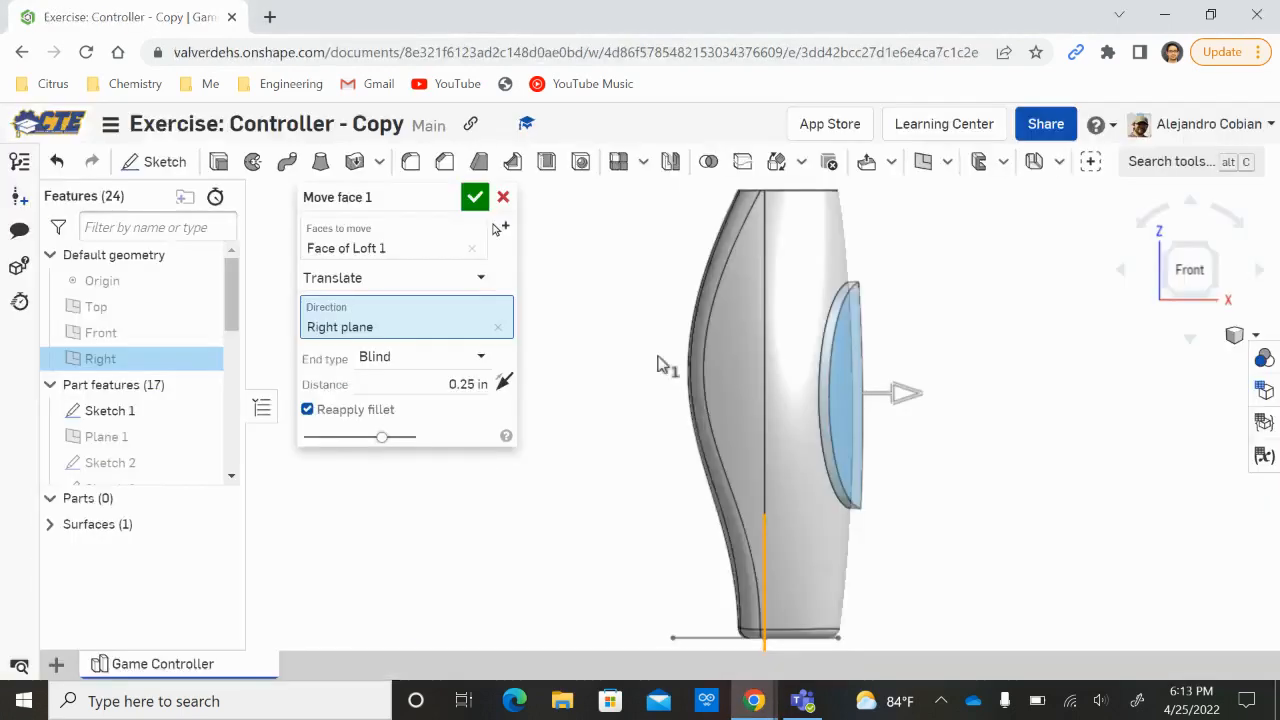
click(476, 198)
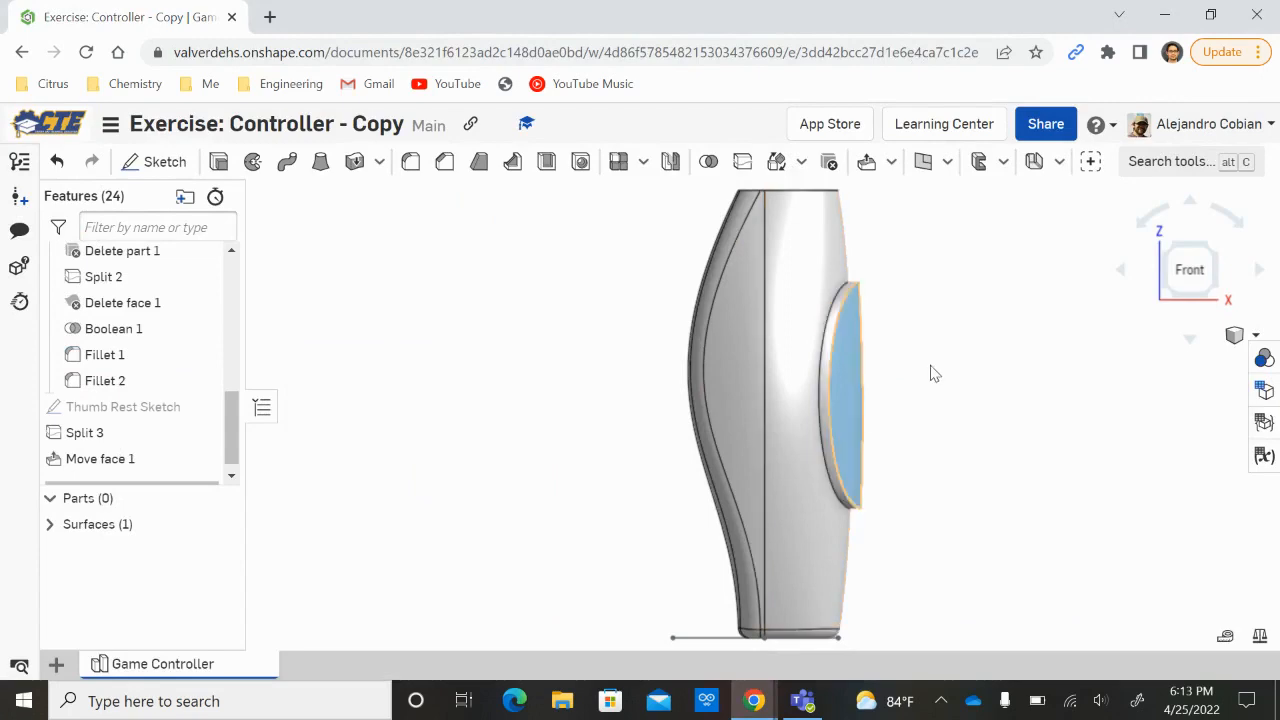
Following step 6 of the exercise, delete the side face around the thumb rest with Leave open, then undo and redo the deletion.
key(alt+Tab)
click(684, 603)
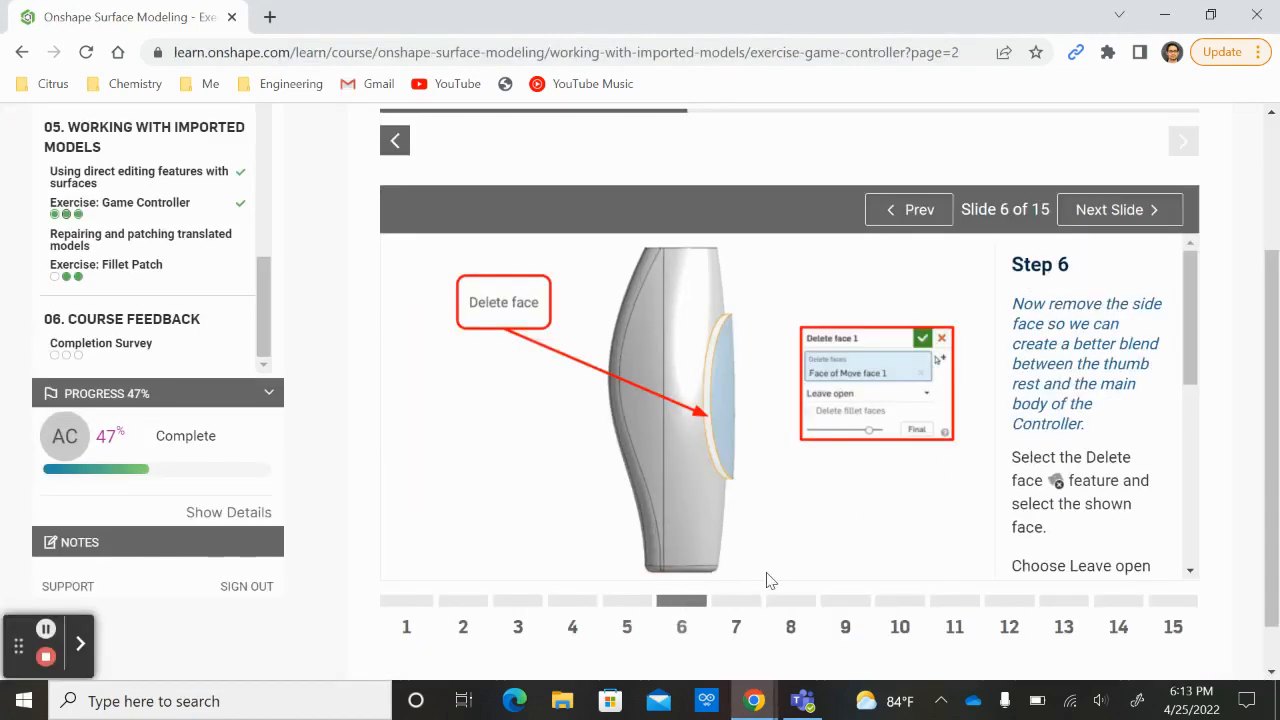
key(alt+Tab)
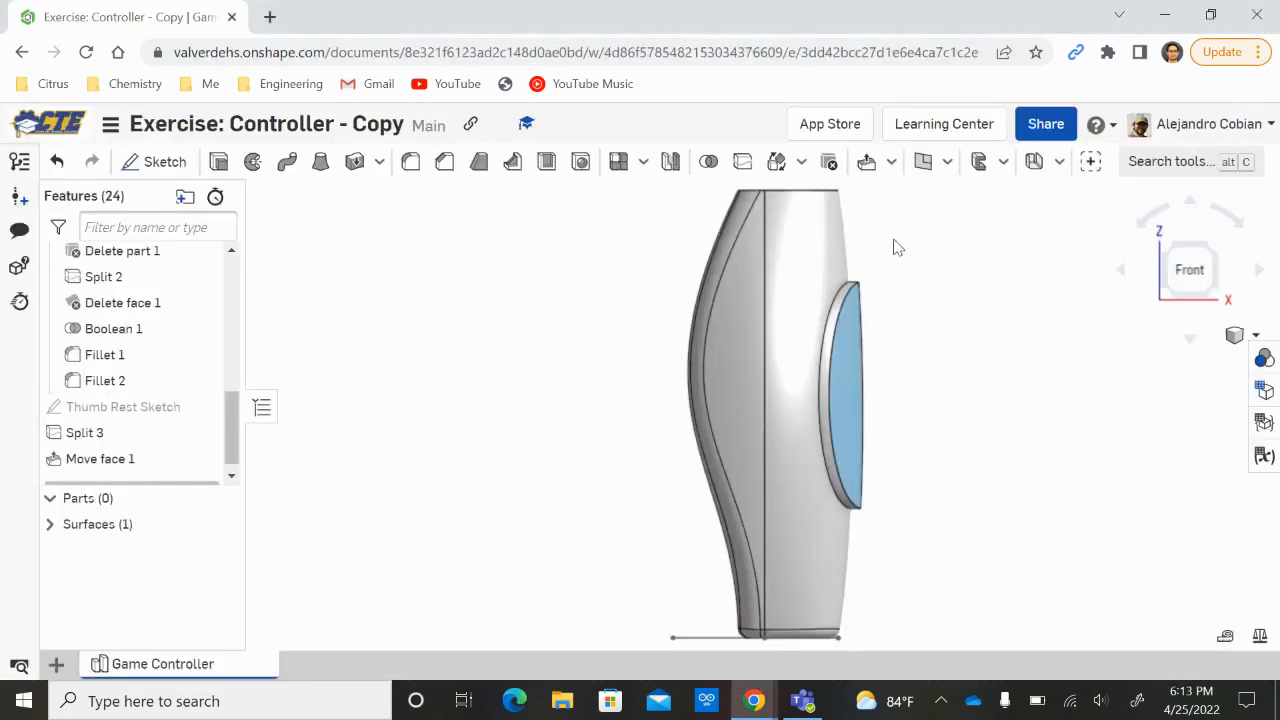
click(891, 163)
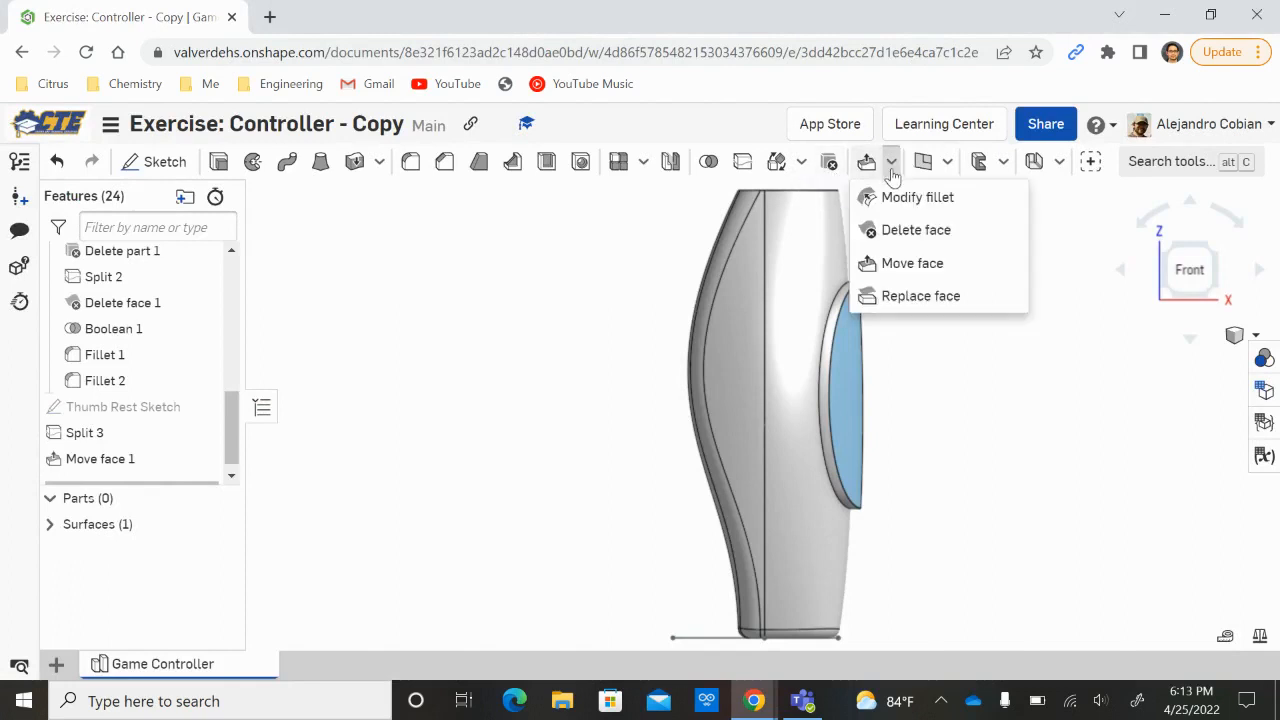
click(910, 232)
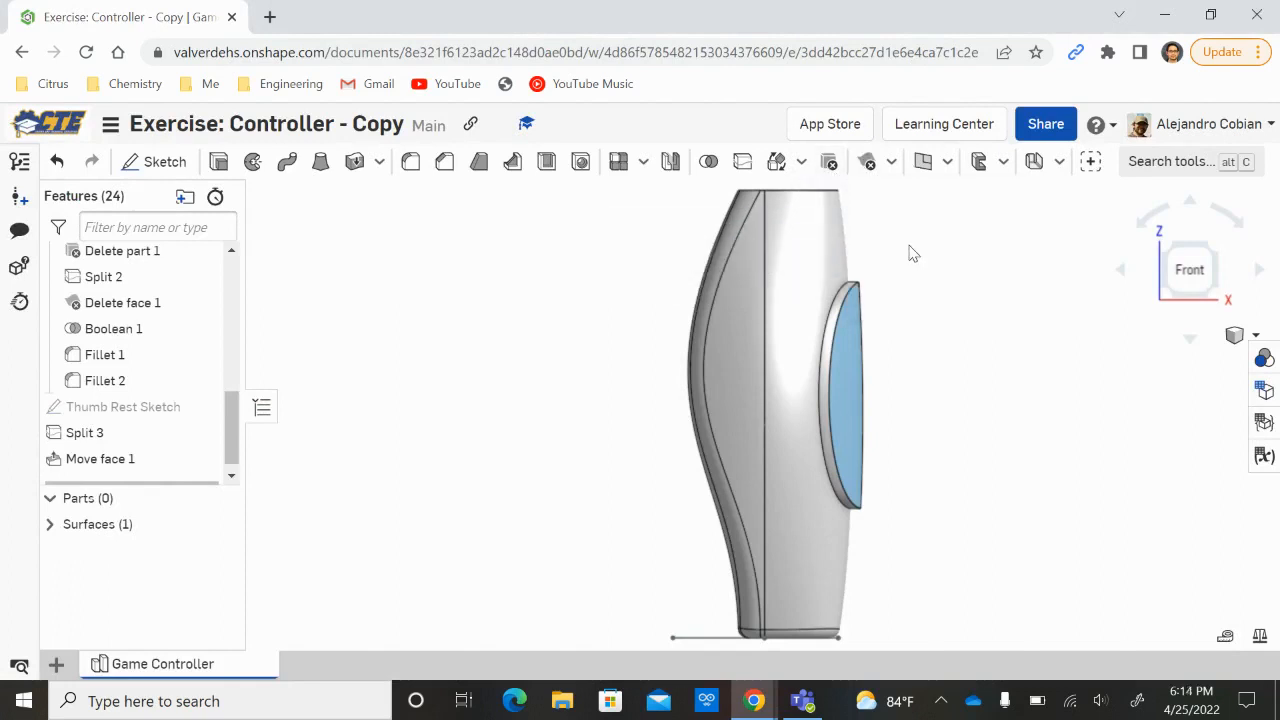
click(826, 346)
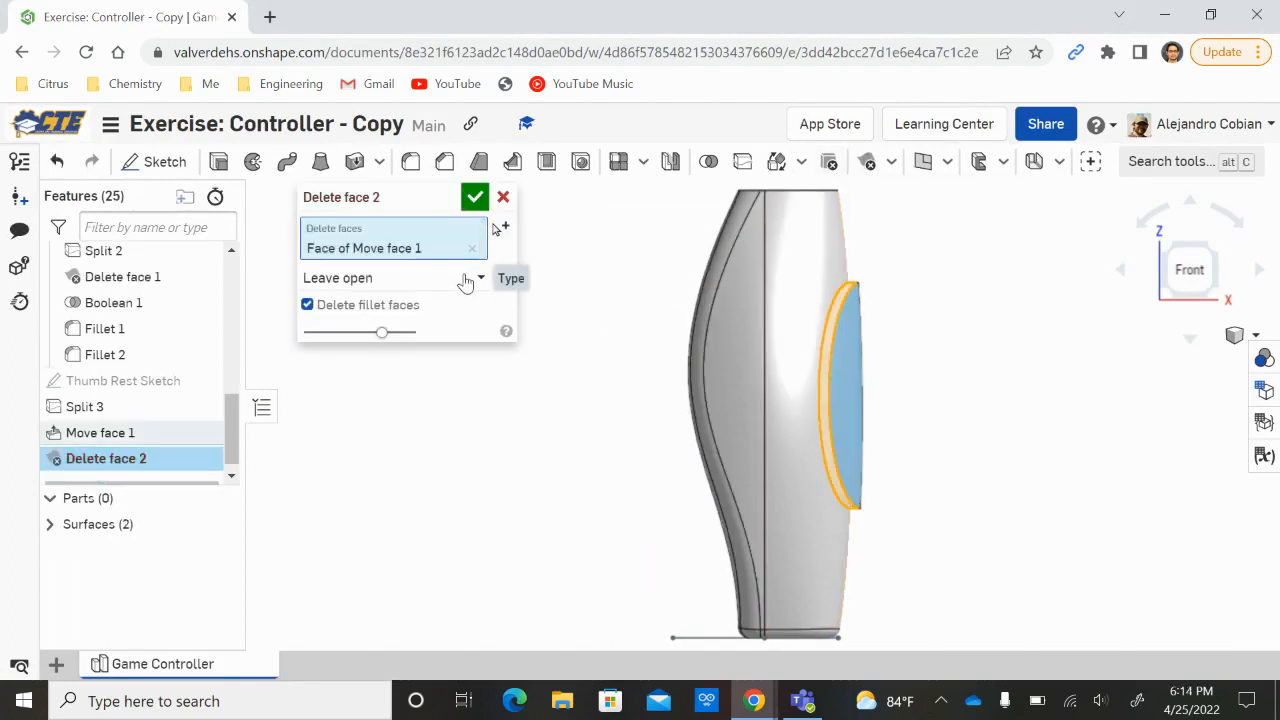
click(474, 197)
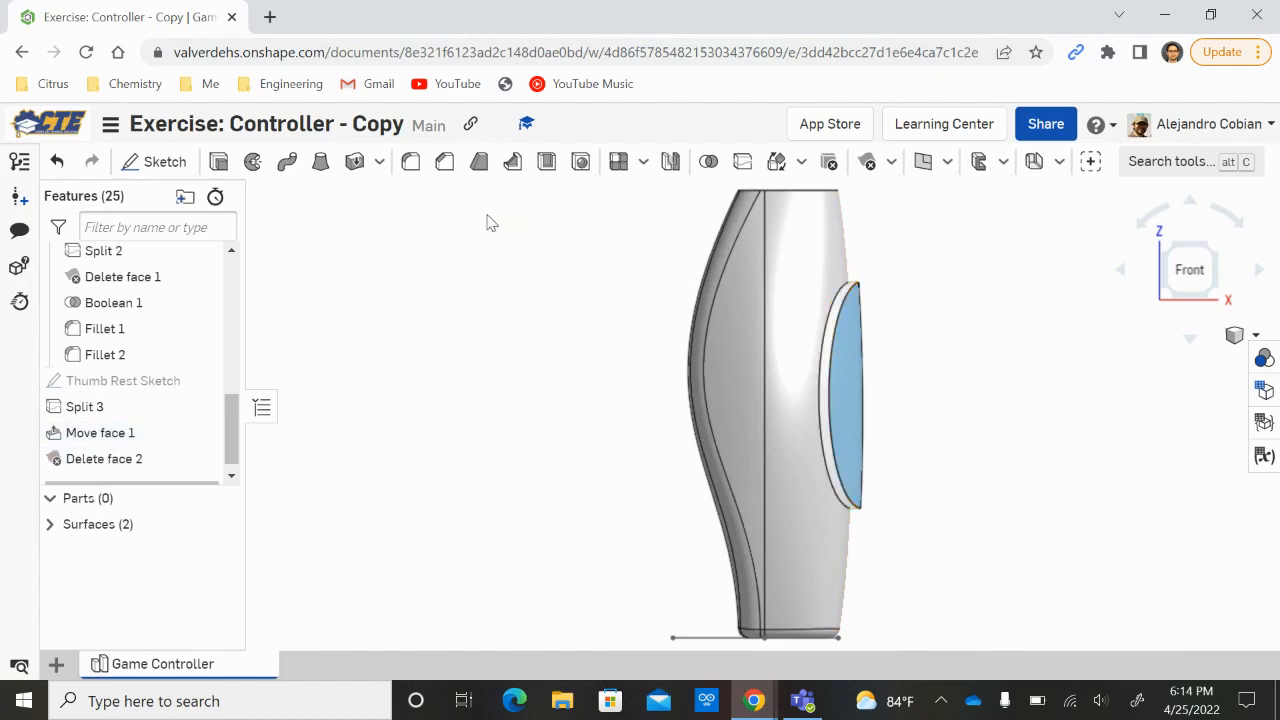
click(57, 162)
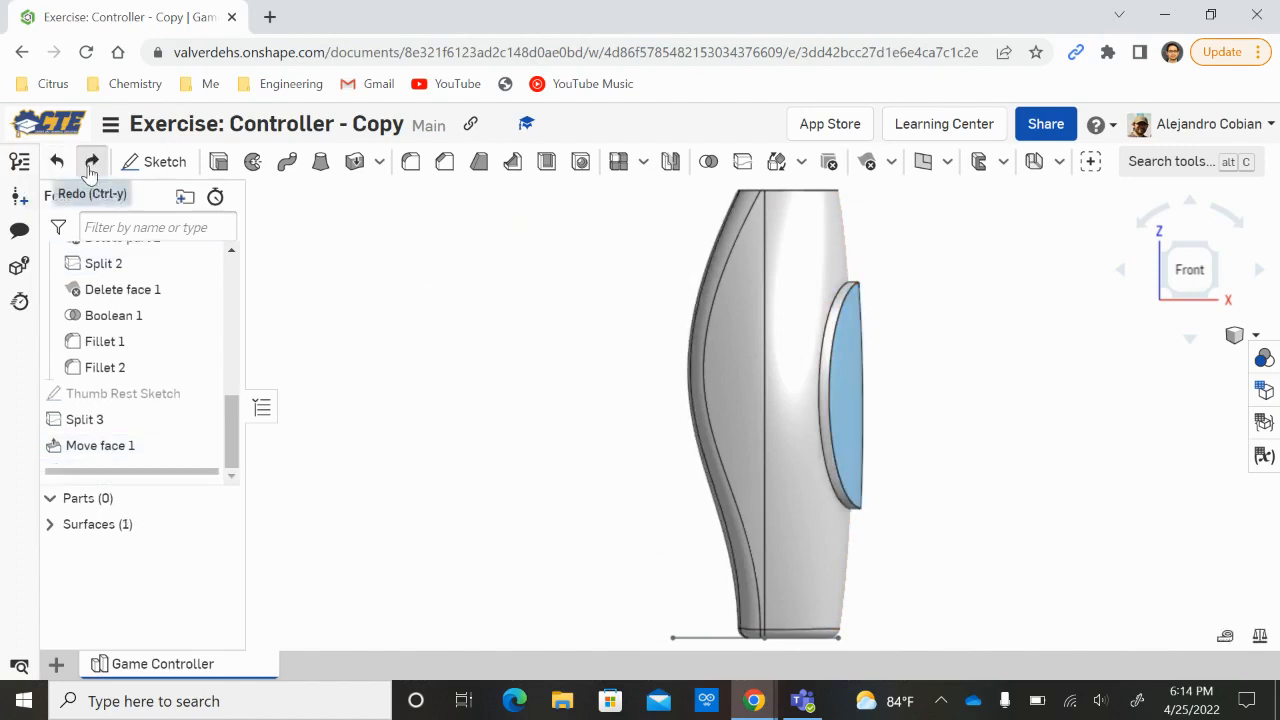
click(91, 162)
Following step 7 of the exercise, start a Move boundary and select the blue thumb rest surface.
key(alt+Tab)
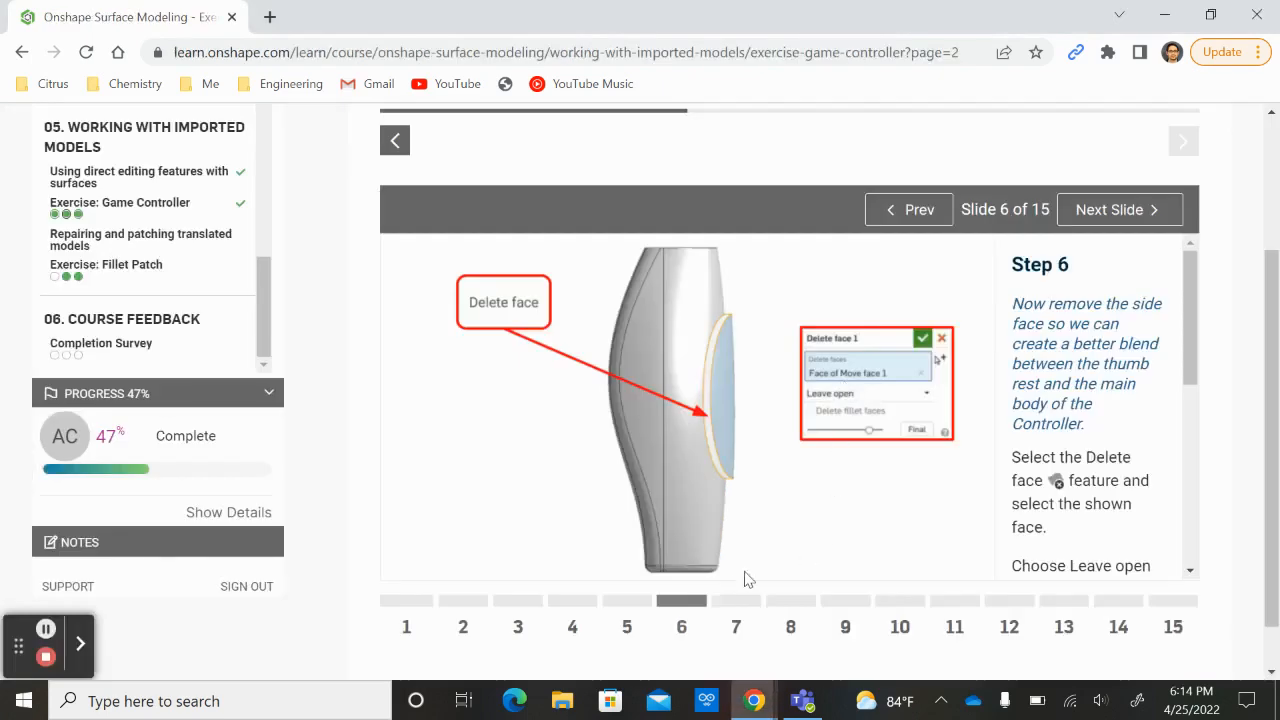
click(748, 602)
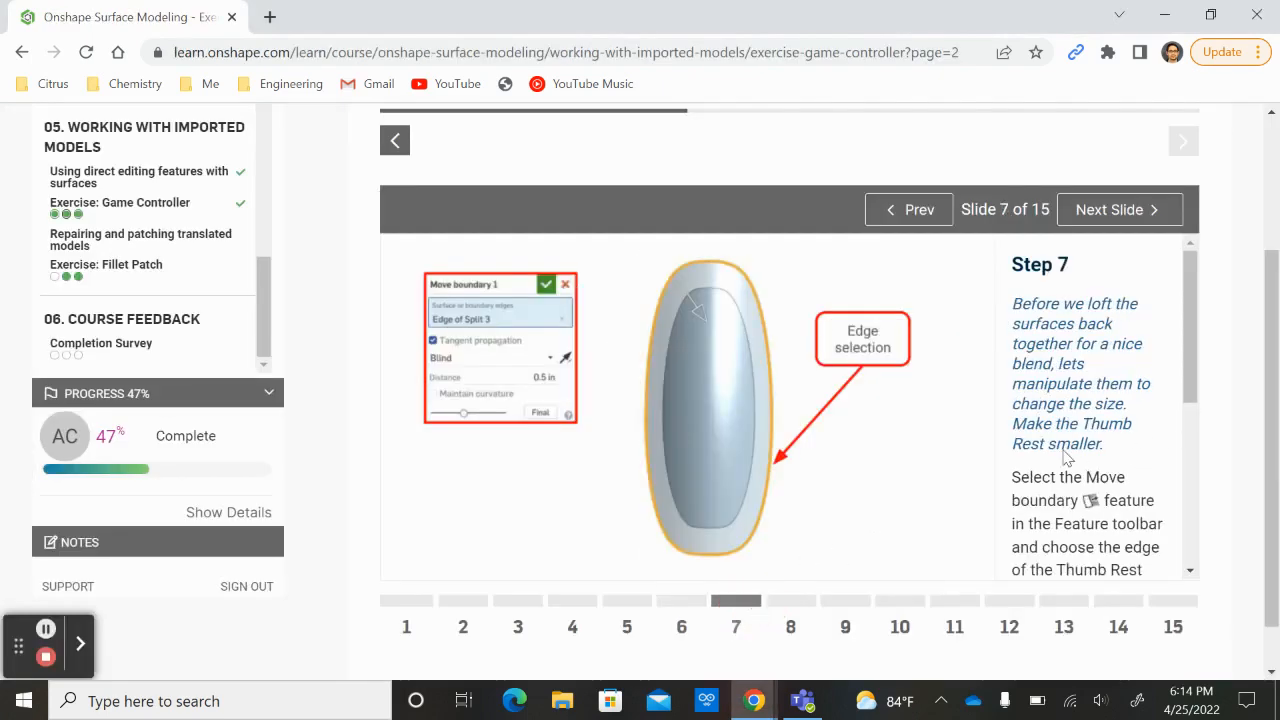
scroll(1068, 455, down, 2)
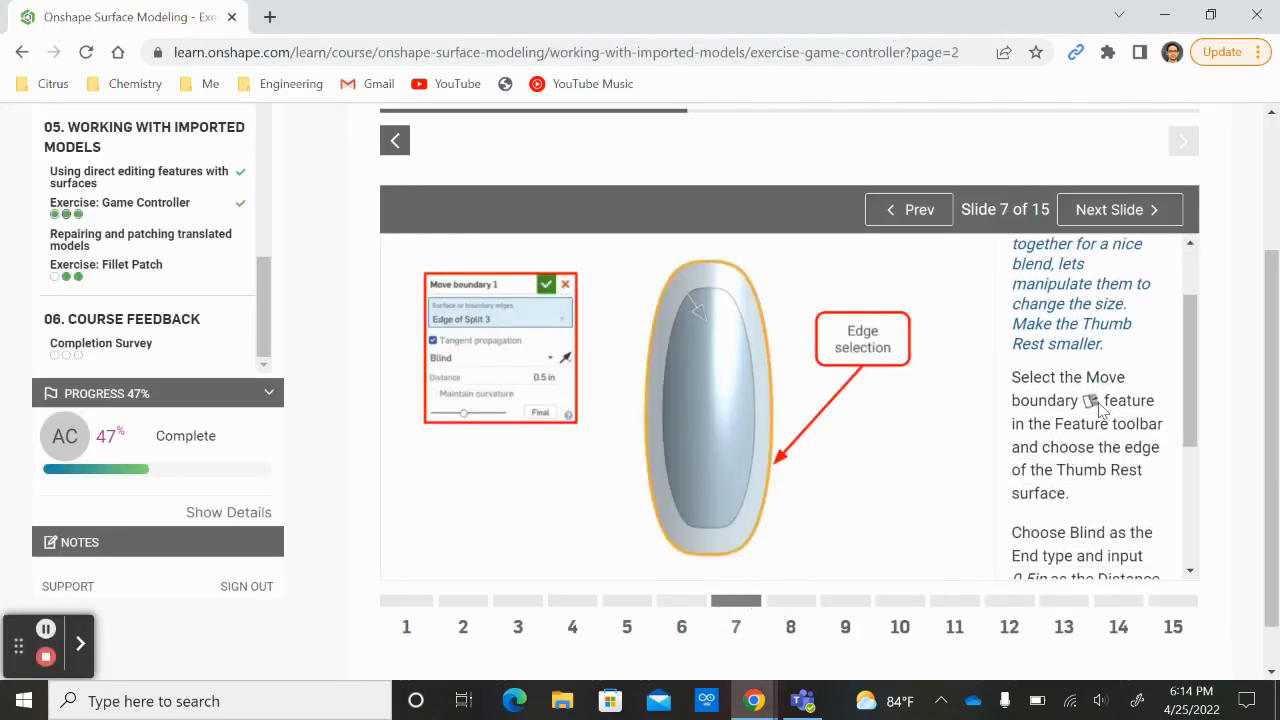
key(alt+Tab)
click(946, 161)
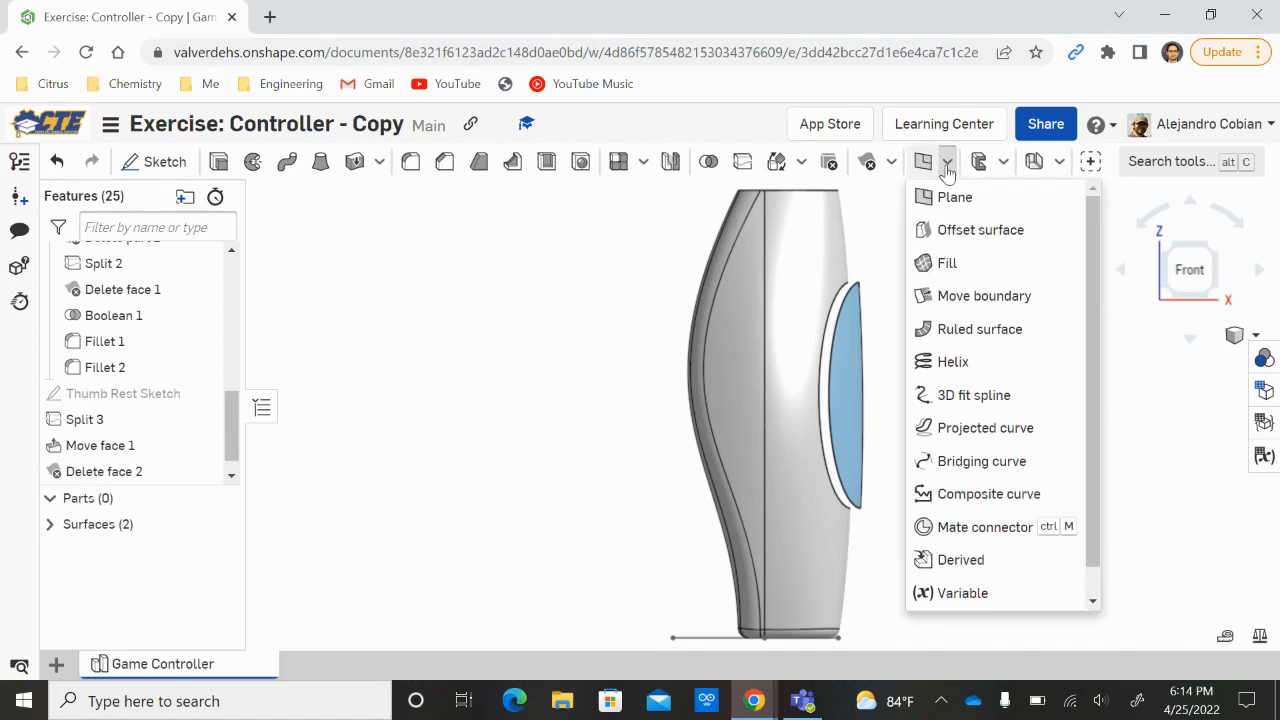
click(981, 297)
key(alt+Tab)
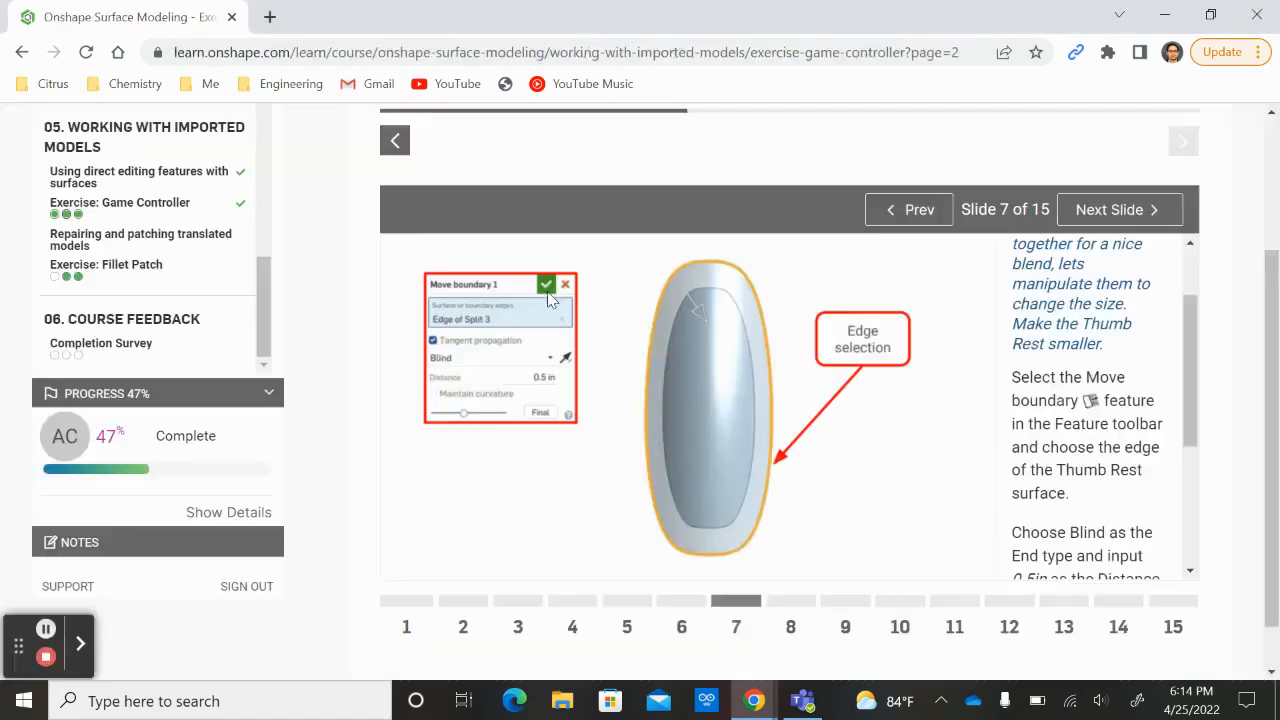
key(alt+Tab)
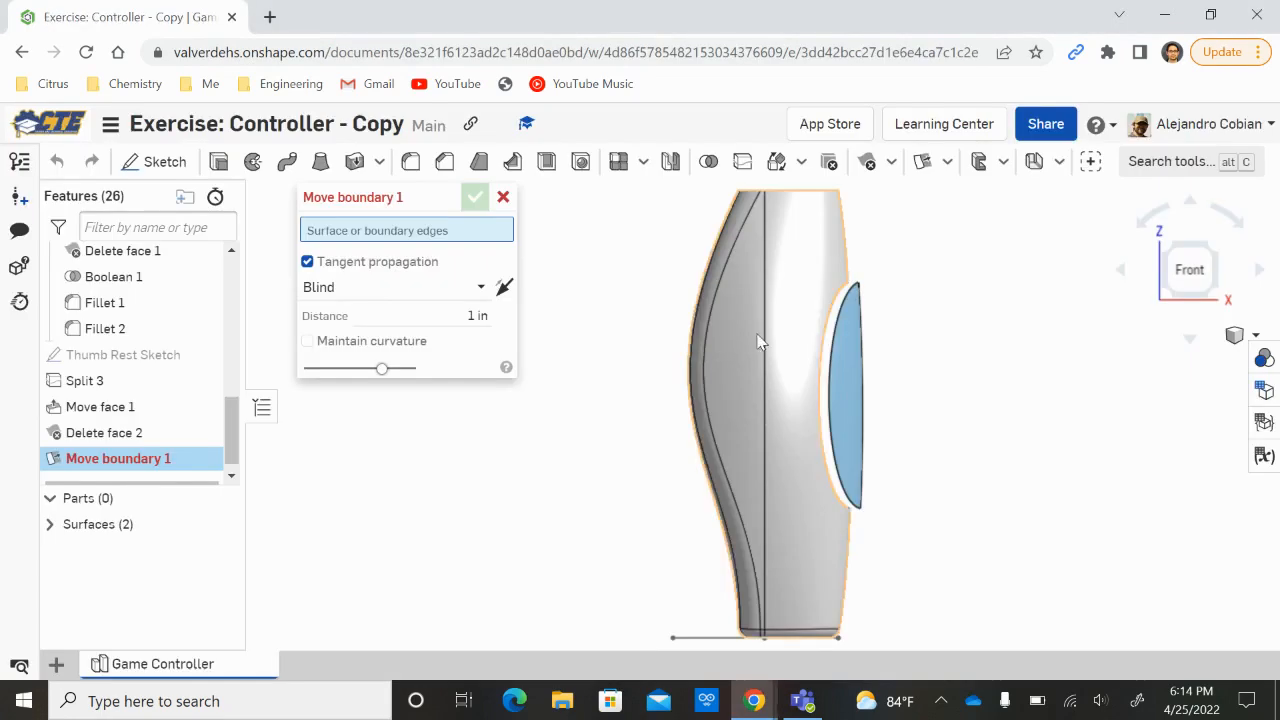
click(847, 338)
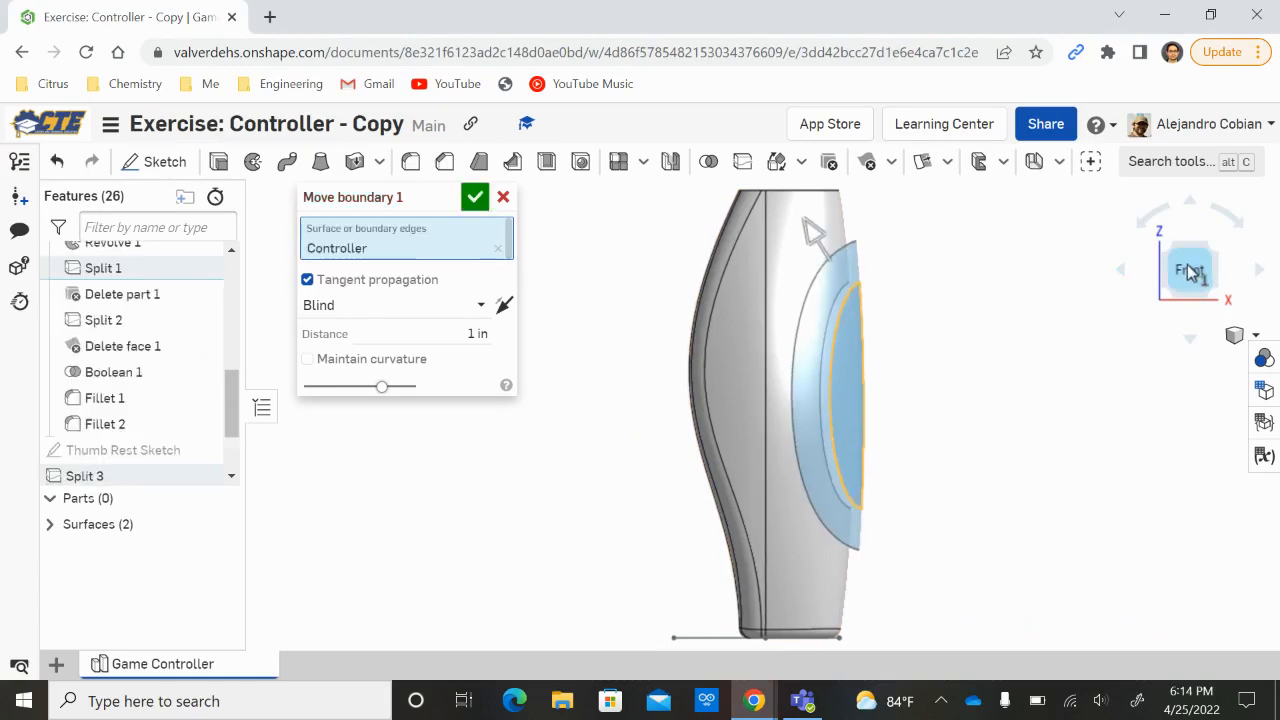
click(1210, 264)
Reverse the Move boundary direction to shrink the thumb rest, set its Blind distance to 0.5 in, and accept it.
key(alt+Tab)
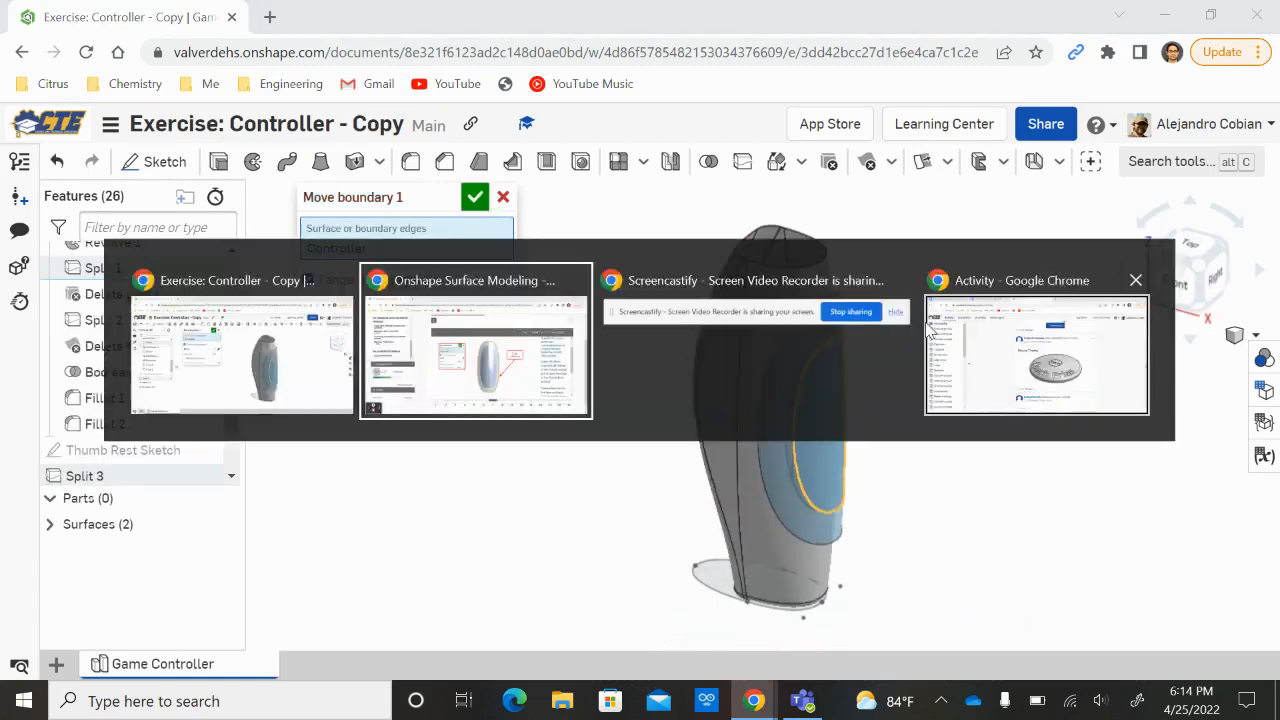
key(alt+Tab)
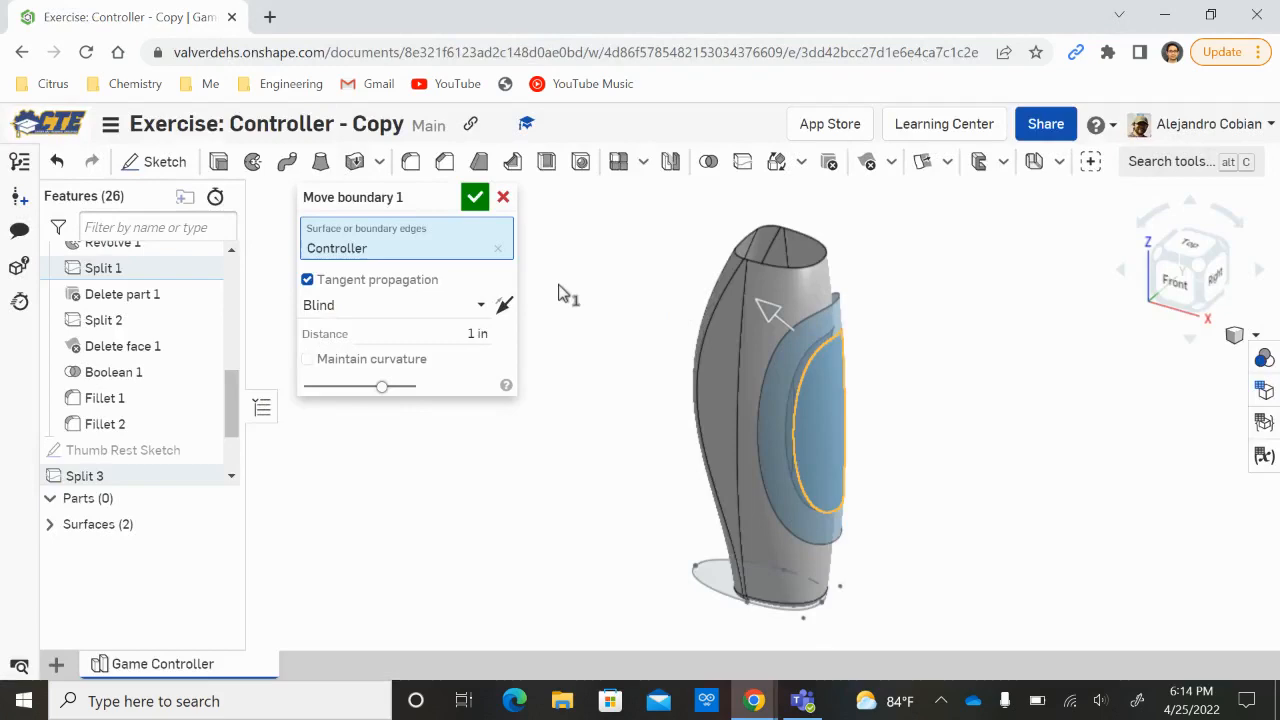
click(505, 307)
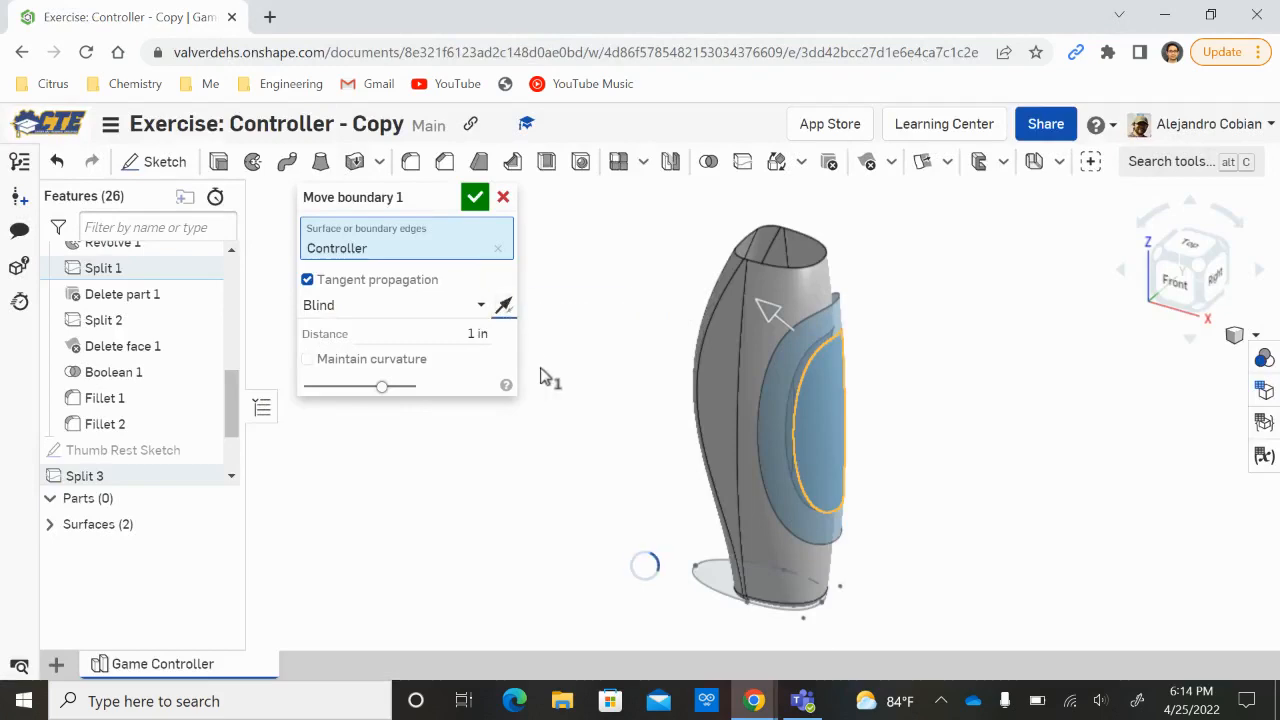
key(alt+Tab)
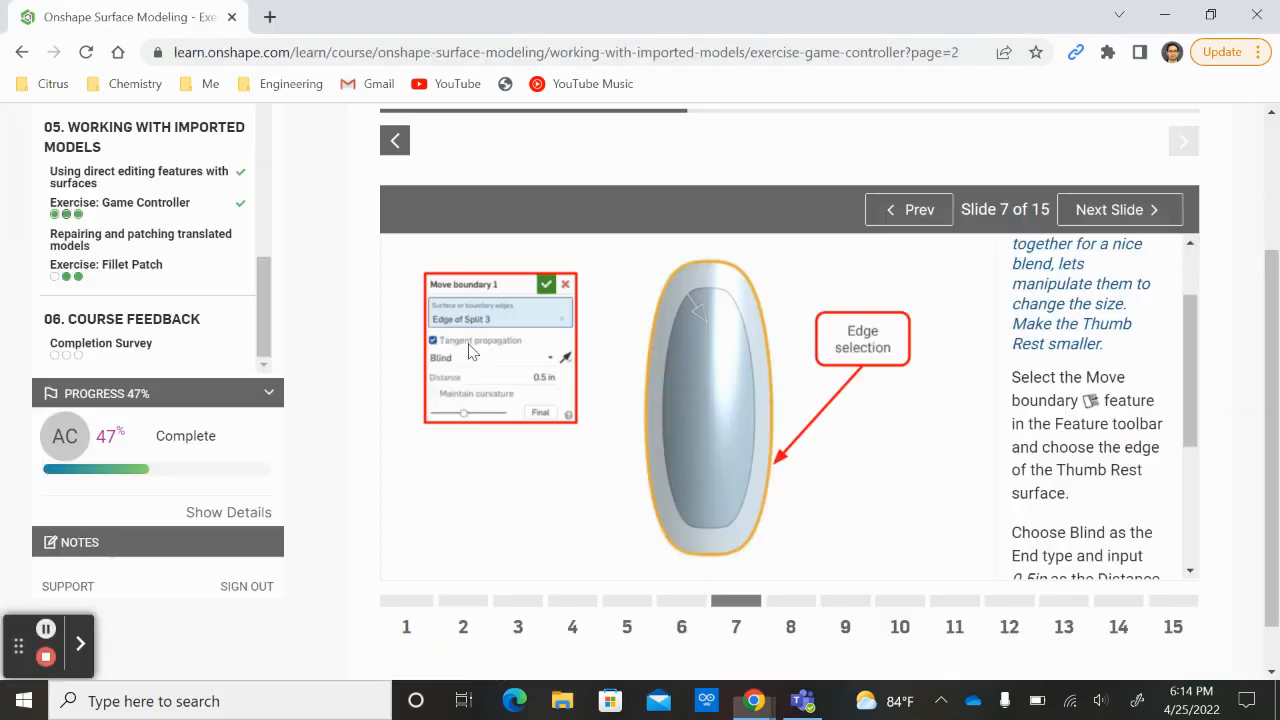
key(alt+Tab)
click(479, 334)
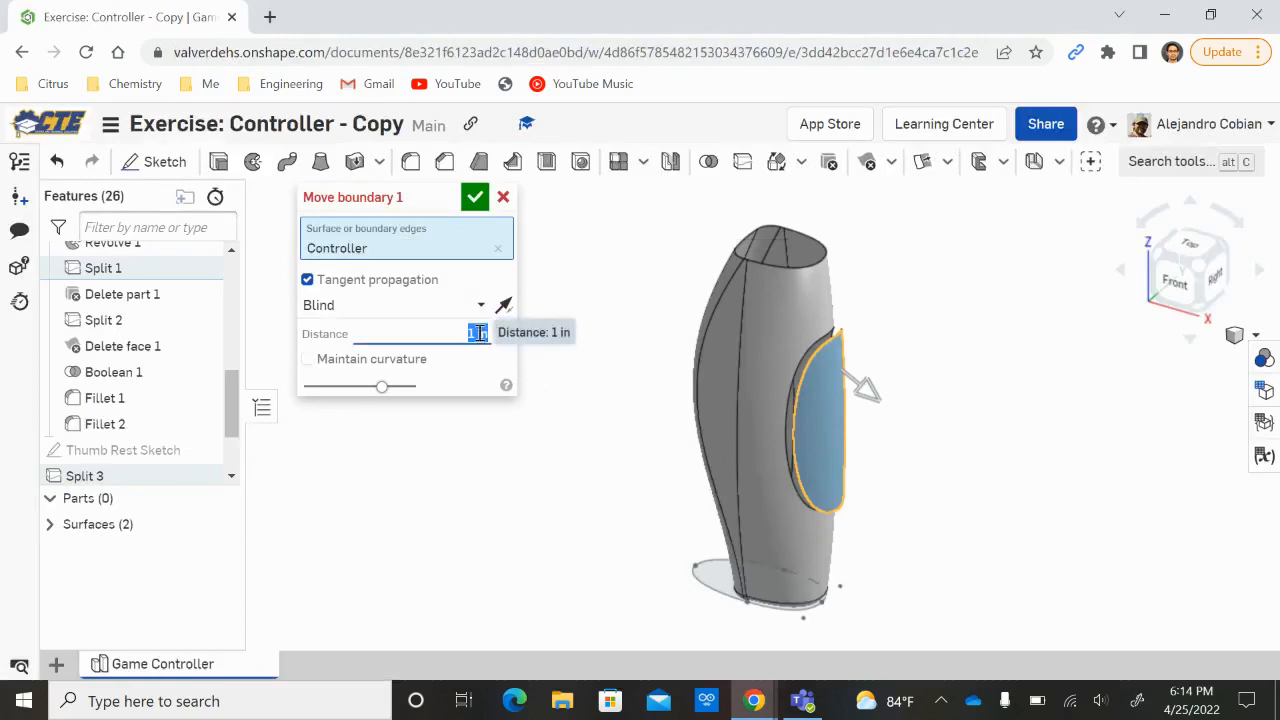
key(alt+Tab)
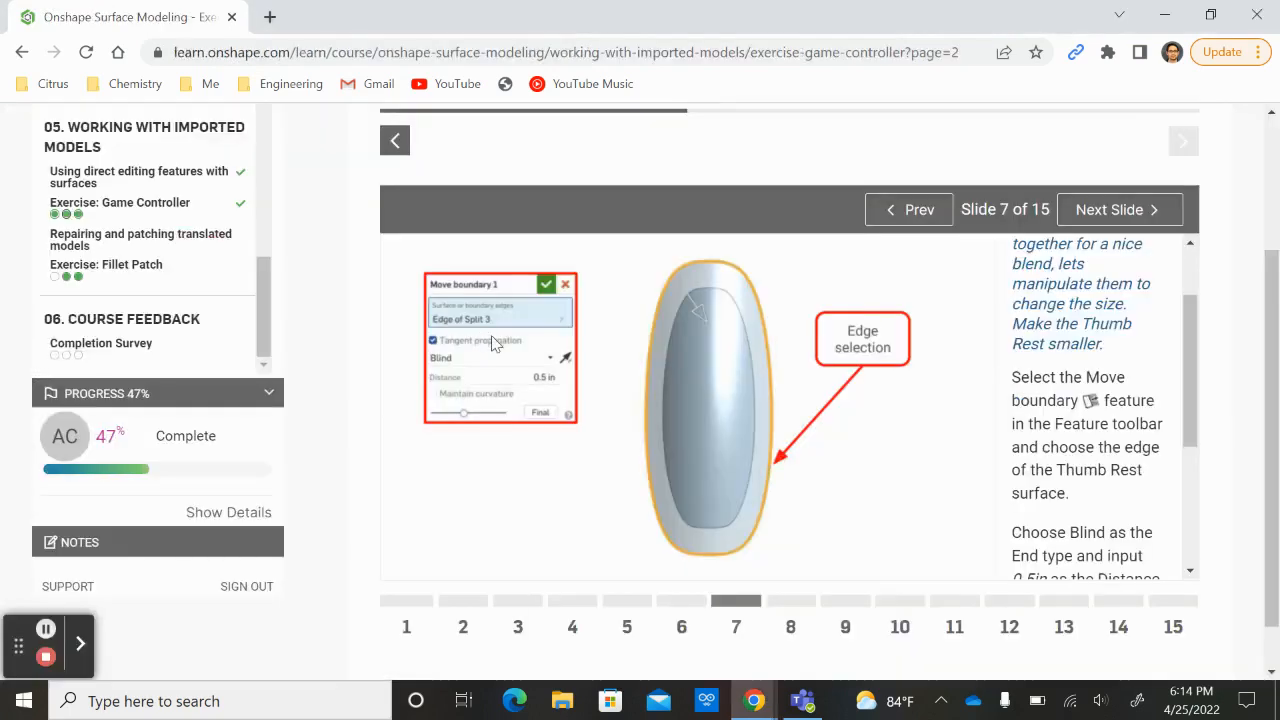
key(alt+Tab)
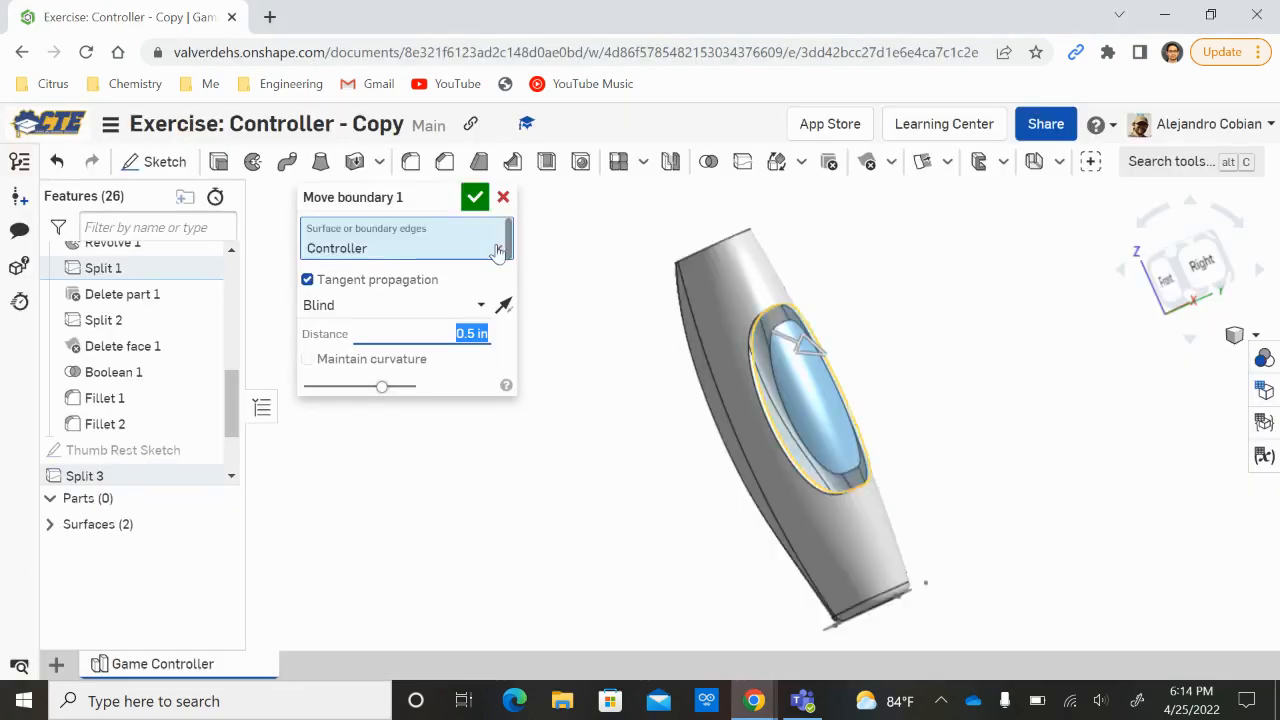
click(805, 378)
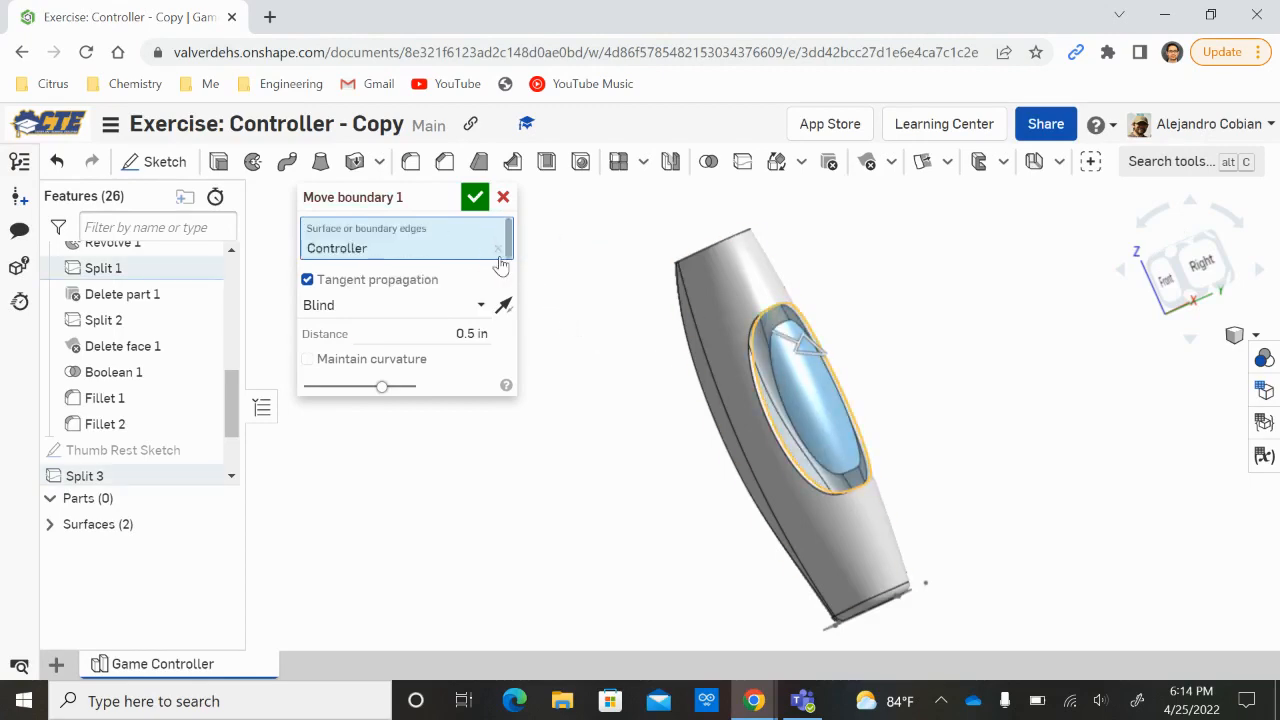
key(alt+Tab)
key(alt+Tab)
click(474, 197)
Following step 8 of the exercise, start a Move boundary and select the edge of the gap in the main controller surface.
key(alt+Tab)
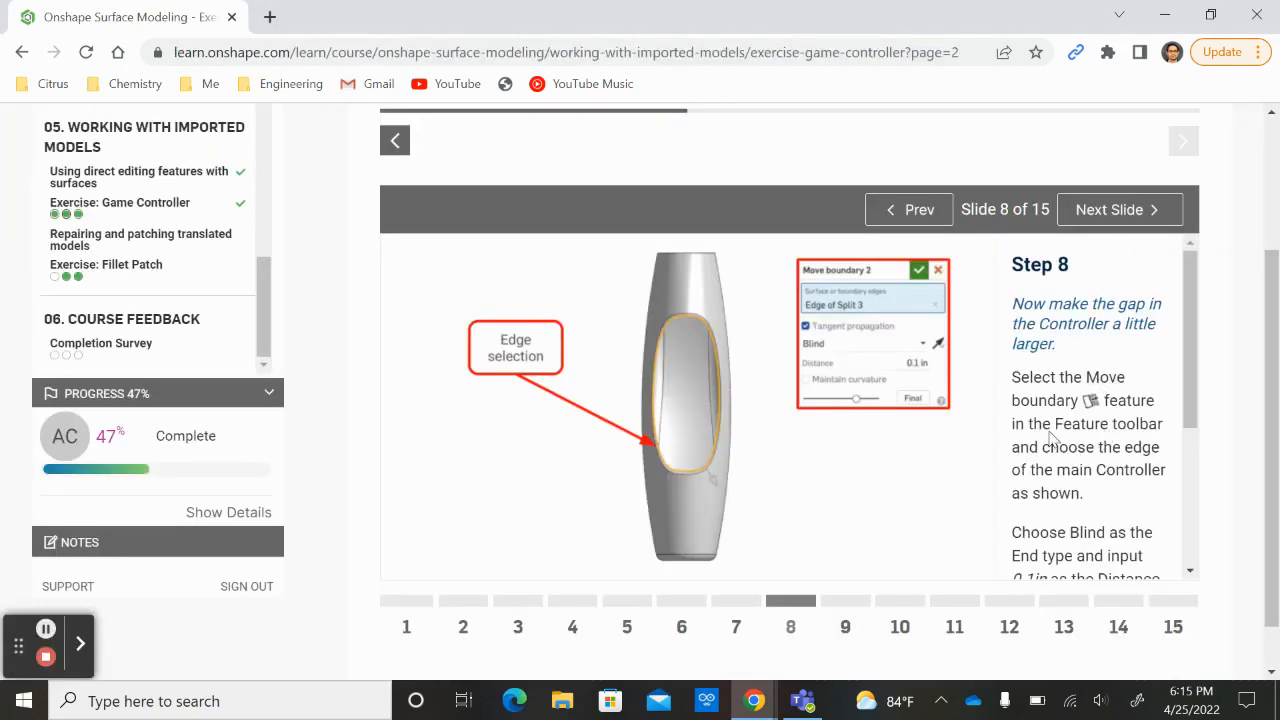
key(alt+Tab)
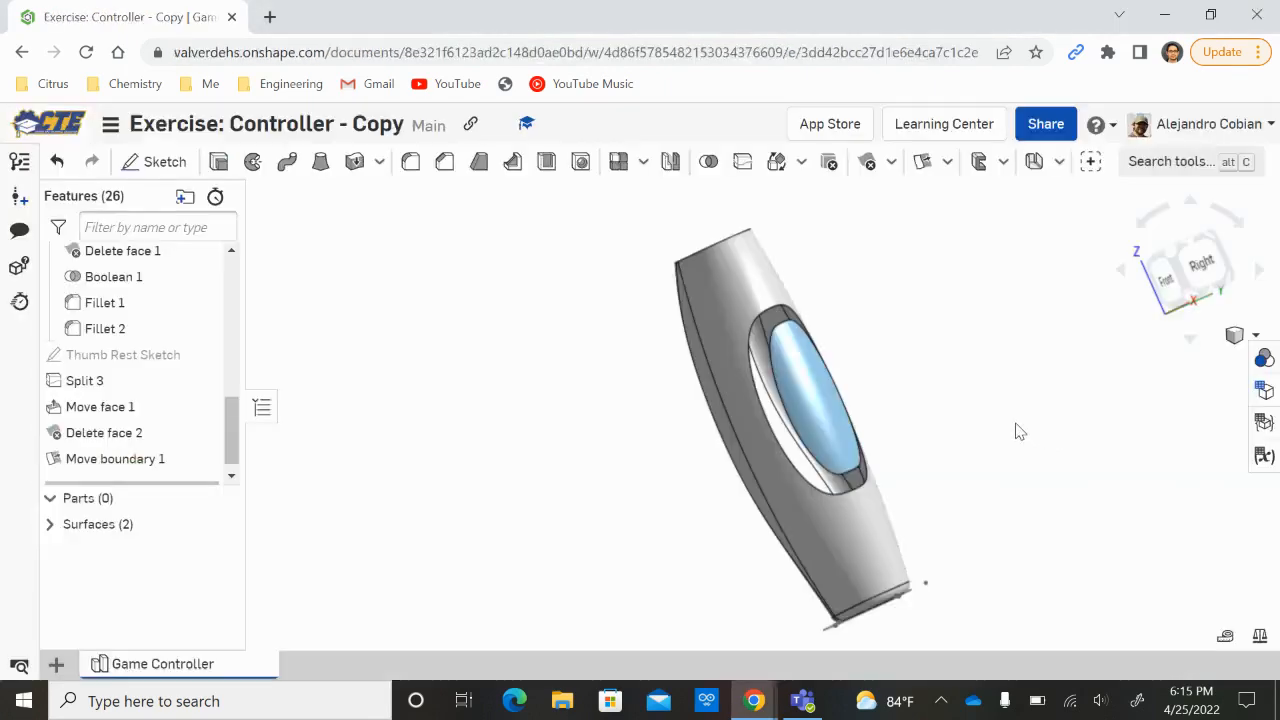
click(757, 304)
click(863, 334)
key(alt+Tab)
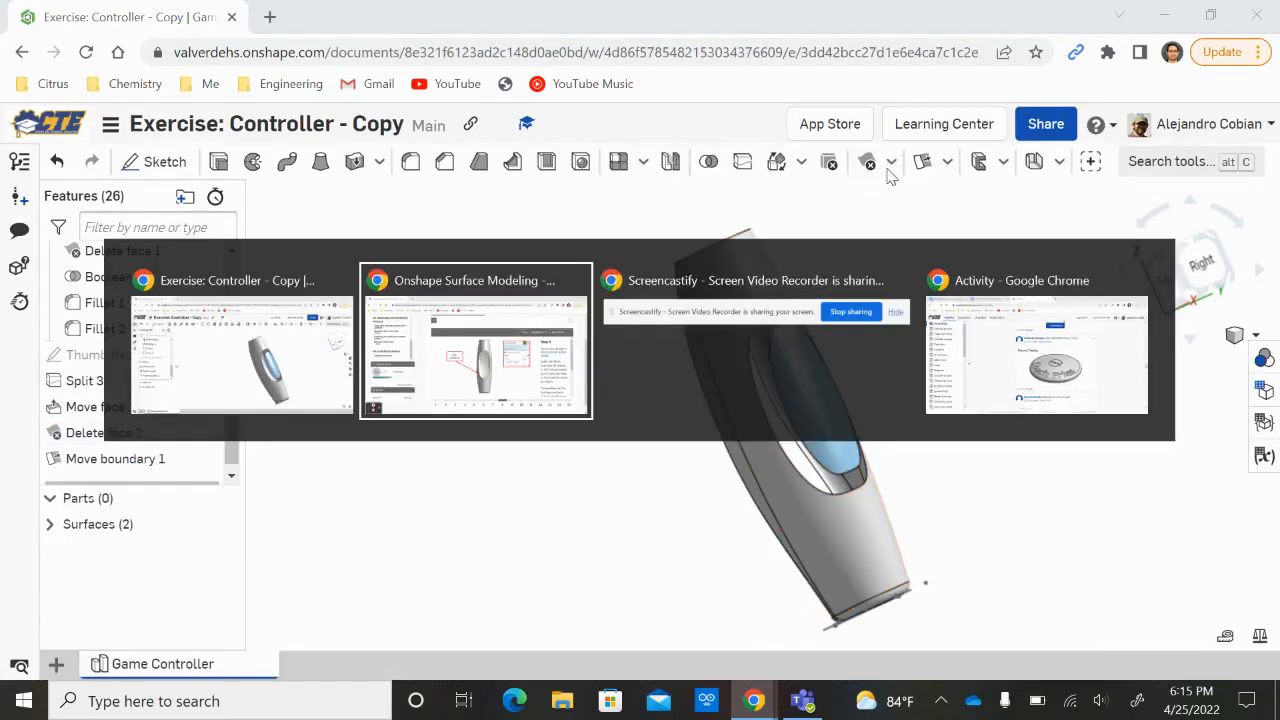
key(alt+Tab)
key(alt+Tab)
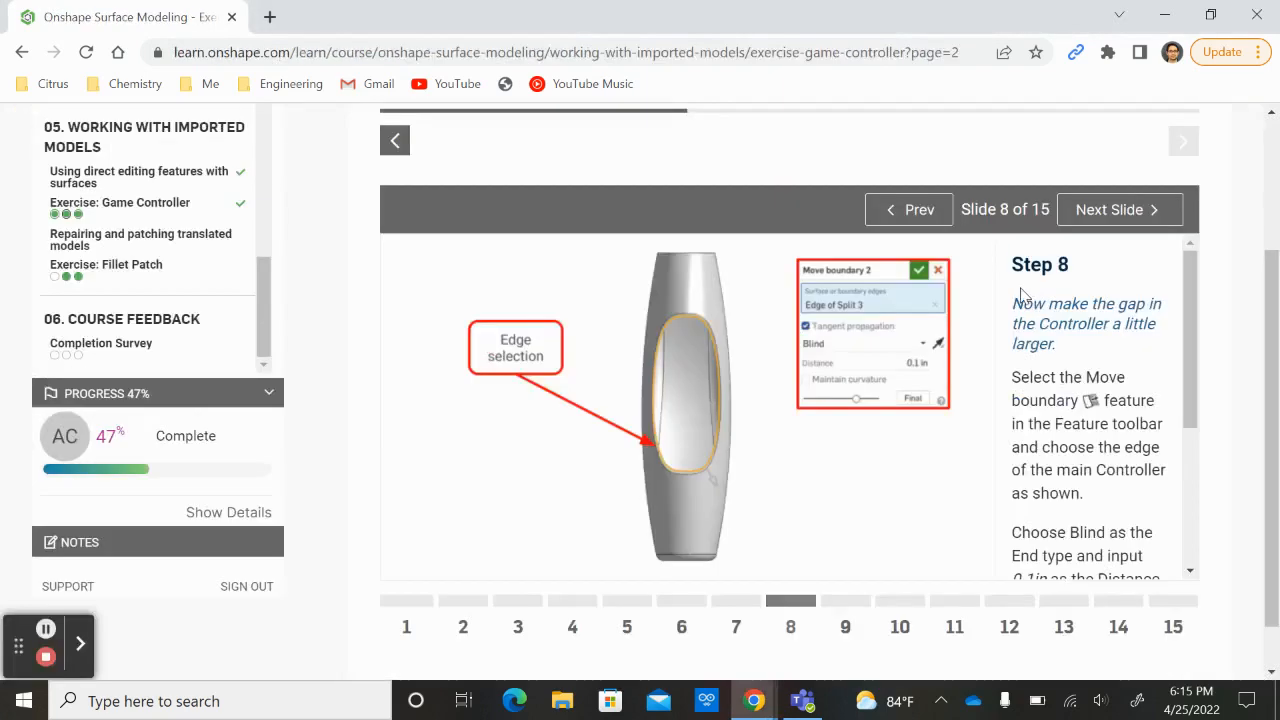
key(alt+Tab)
click(946, 161)
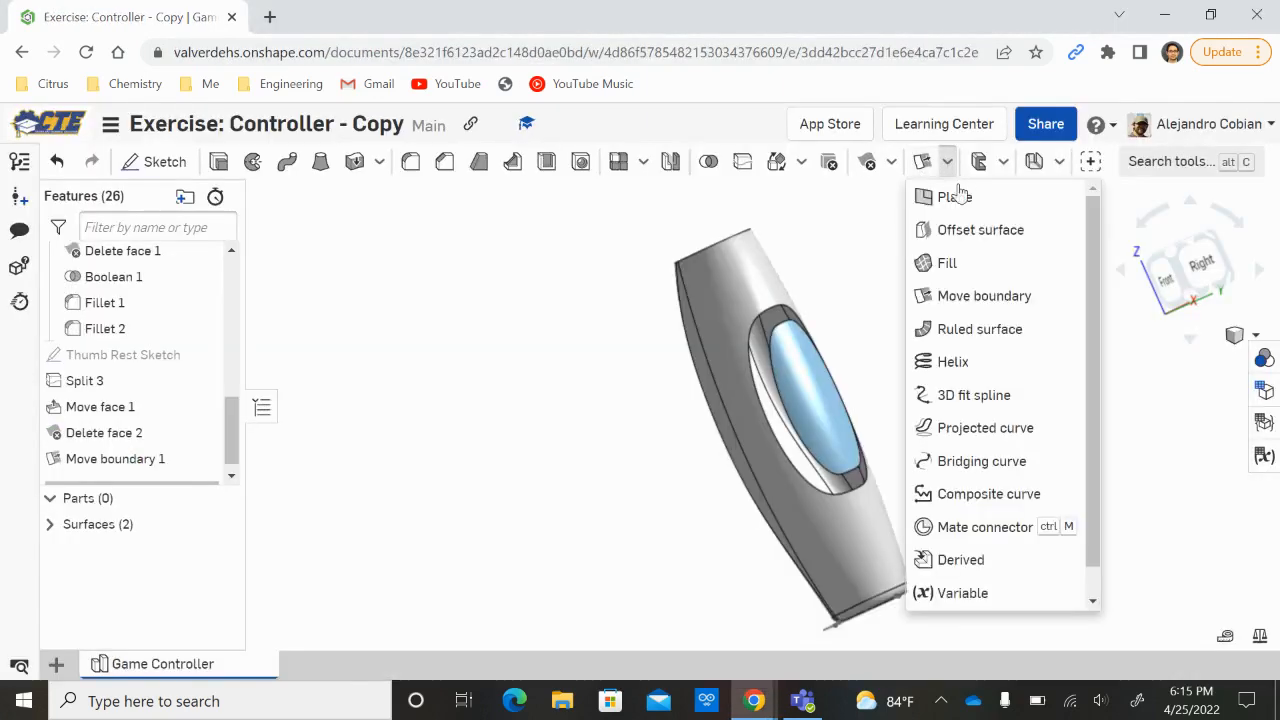
click(985, 305)
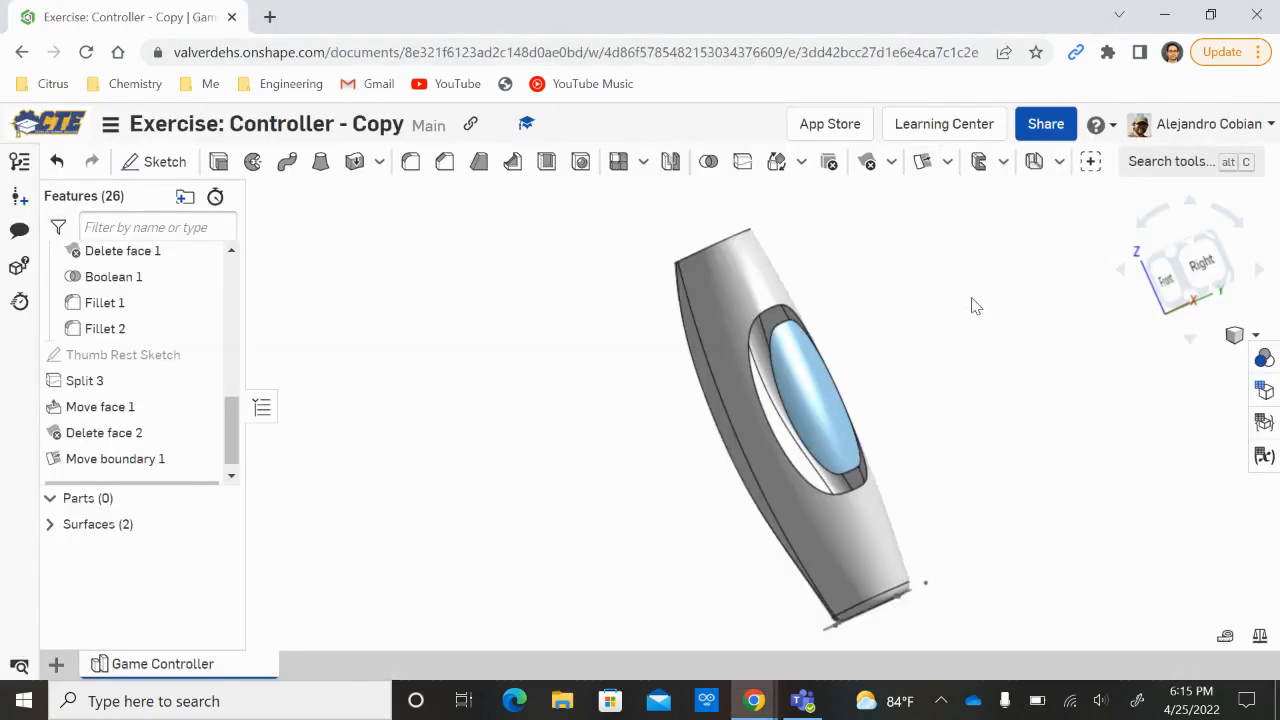
click(762, 316)
Compare the gap edge selection with the exercise, set the Move boundary's Blind distance to 0.1 in, and accept it.
key(alt+Tab)
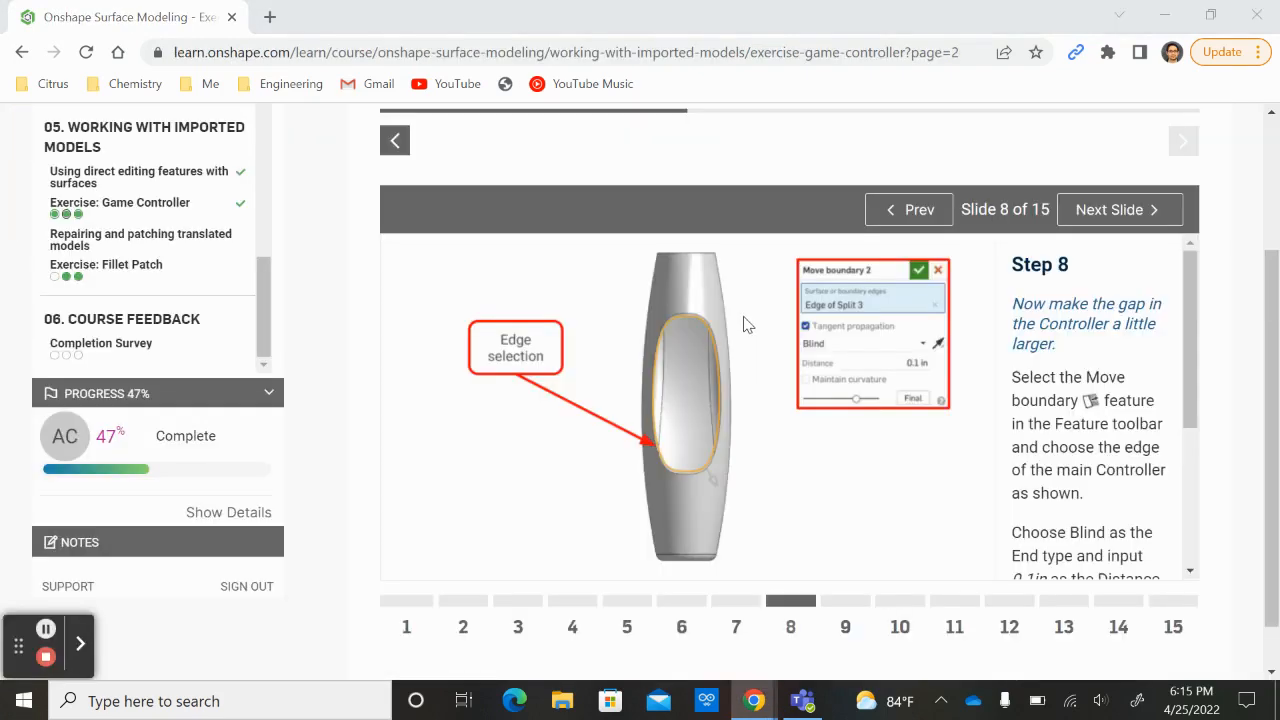
key(alt+Tab)
key(alt+Tab)
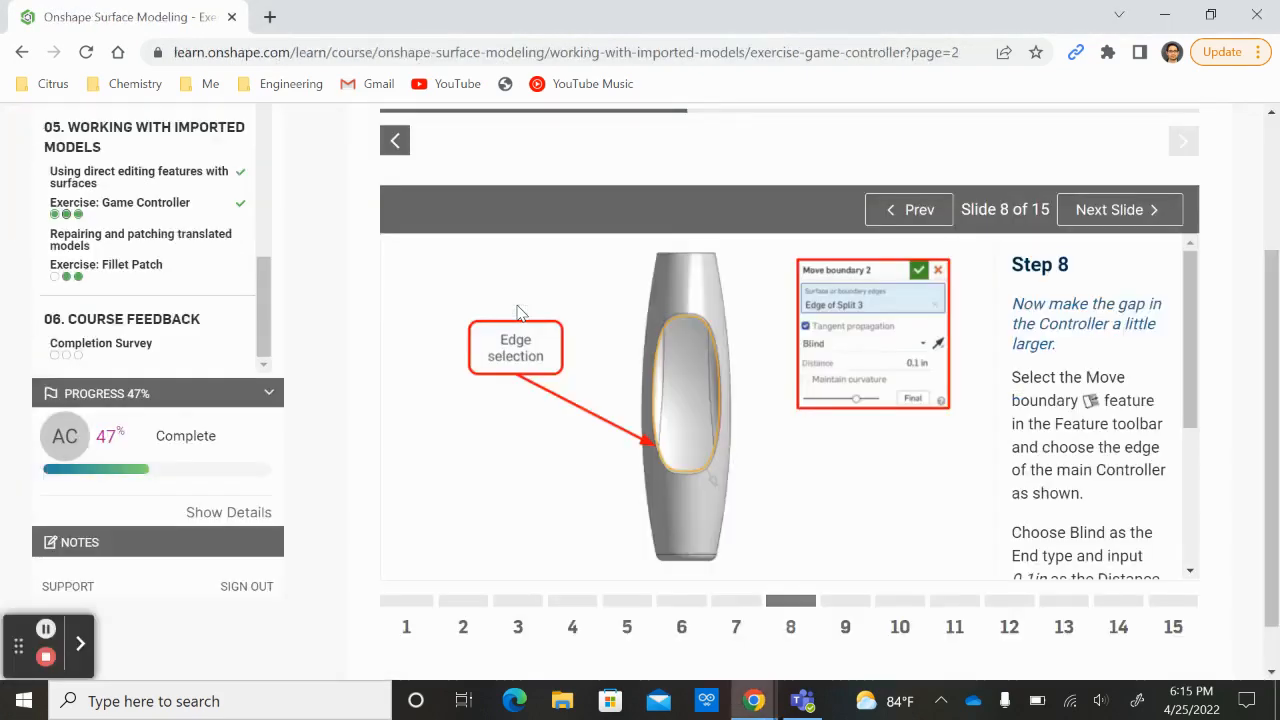
key(alt+Tab)
right_drag(543, 303, 651, 531)
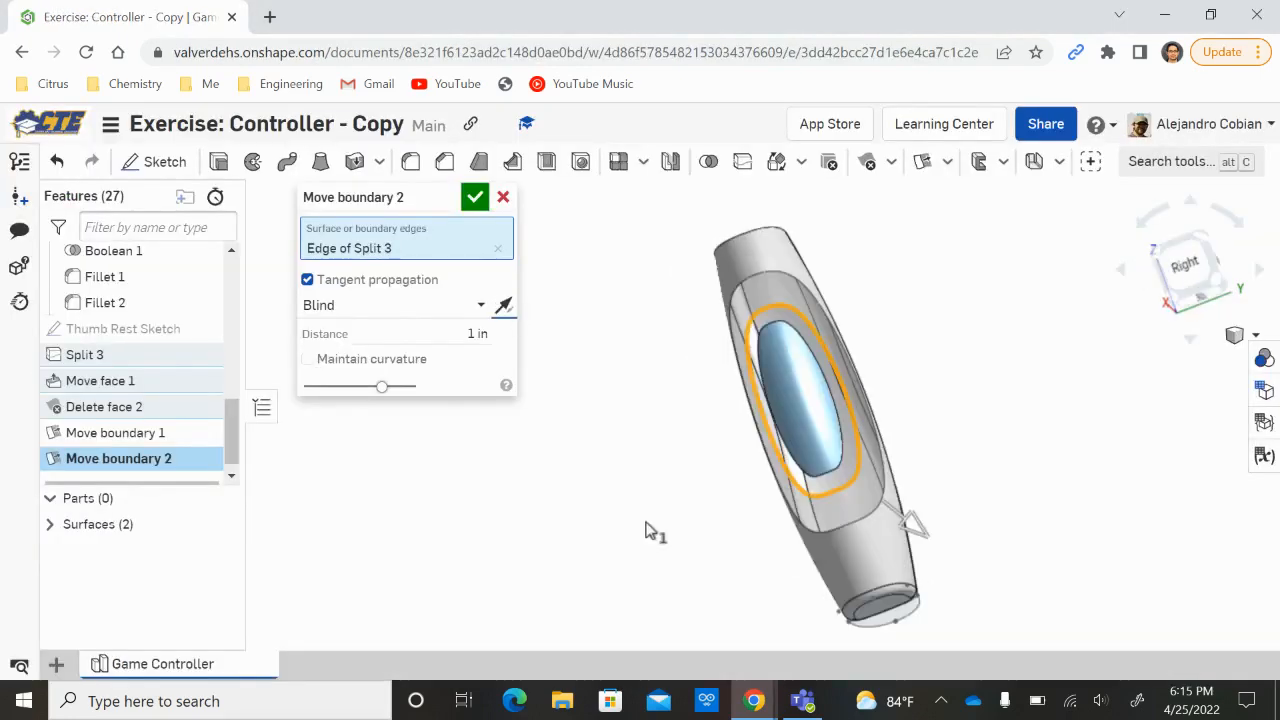
key(alt+Tab)
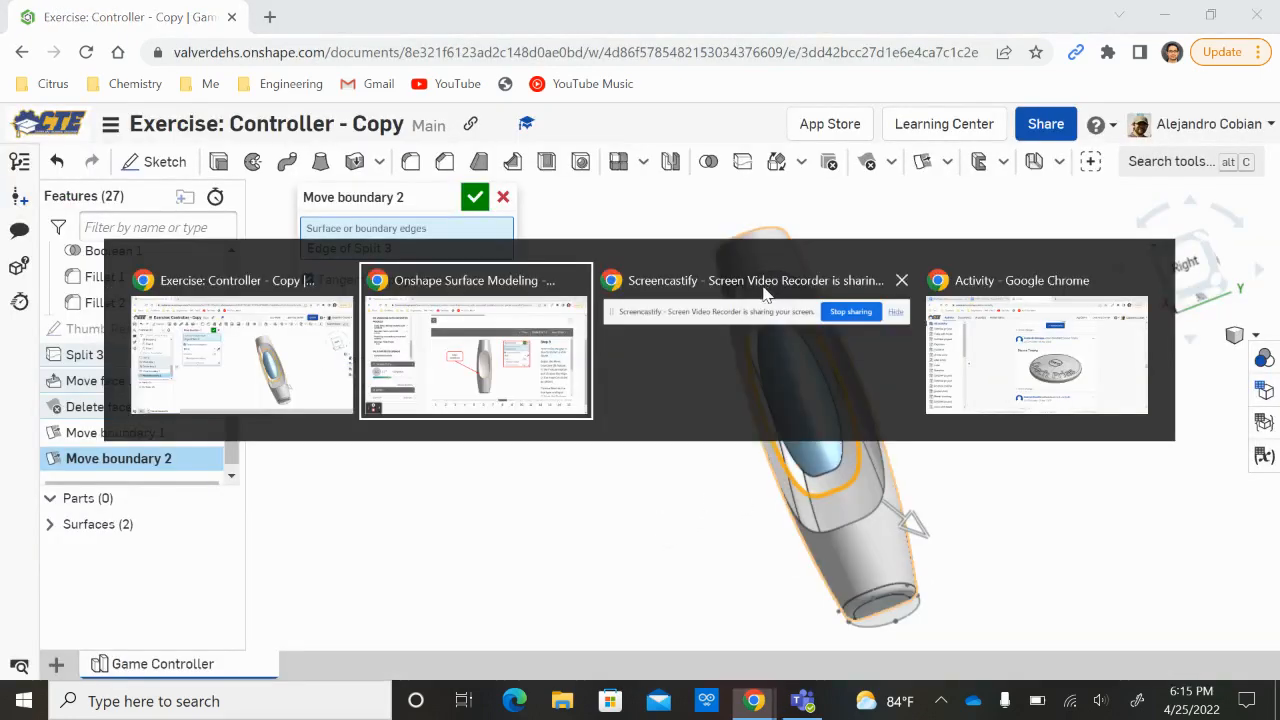
key(alt+Tab)
click(484, 333)
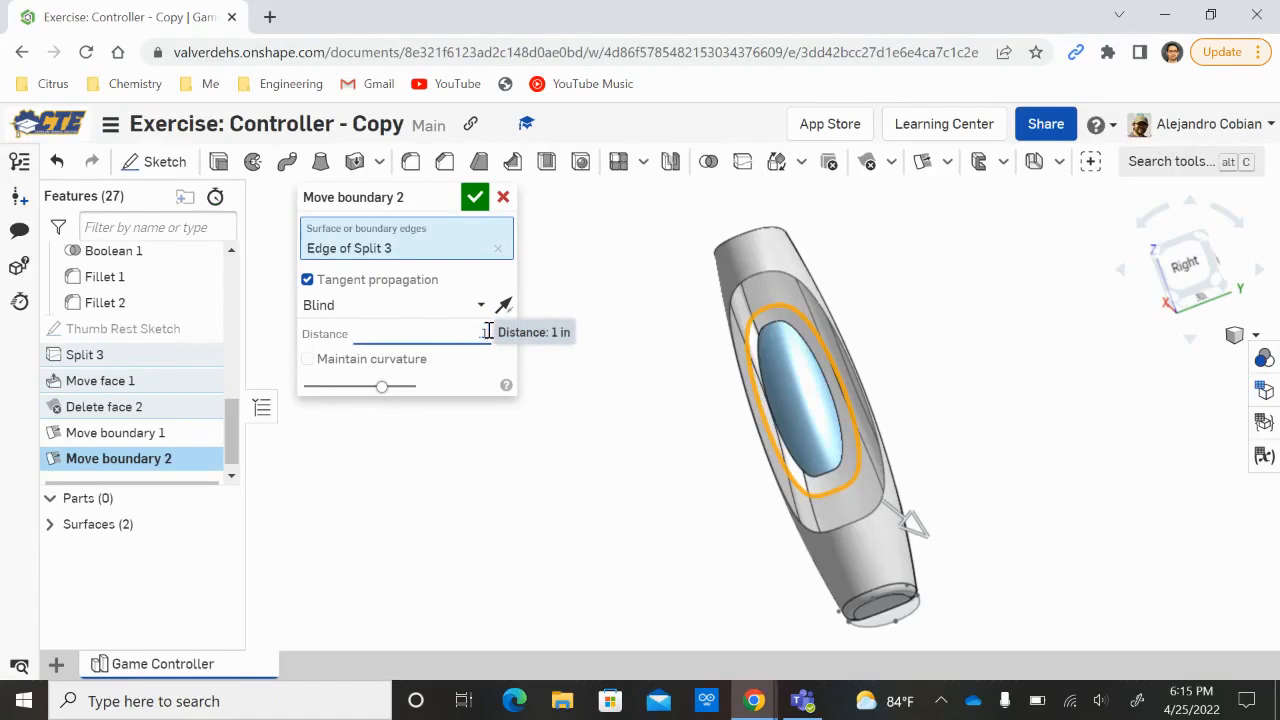
key(Return)
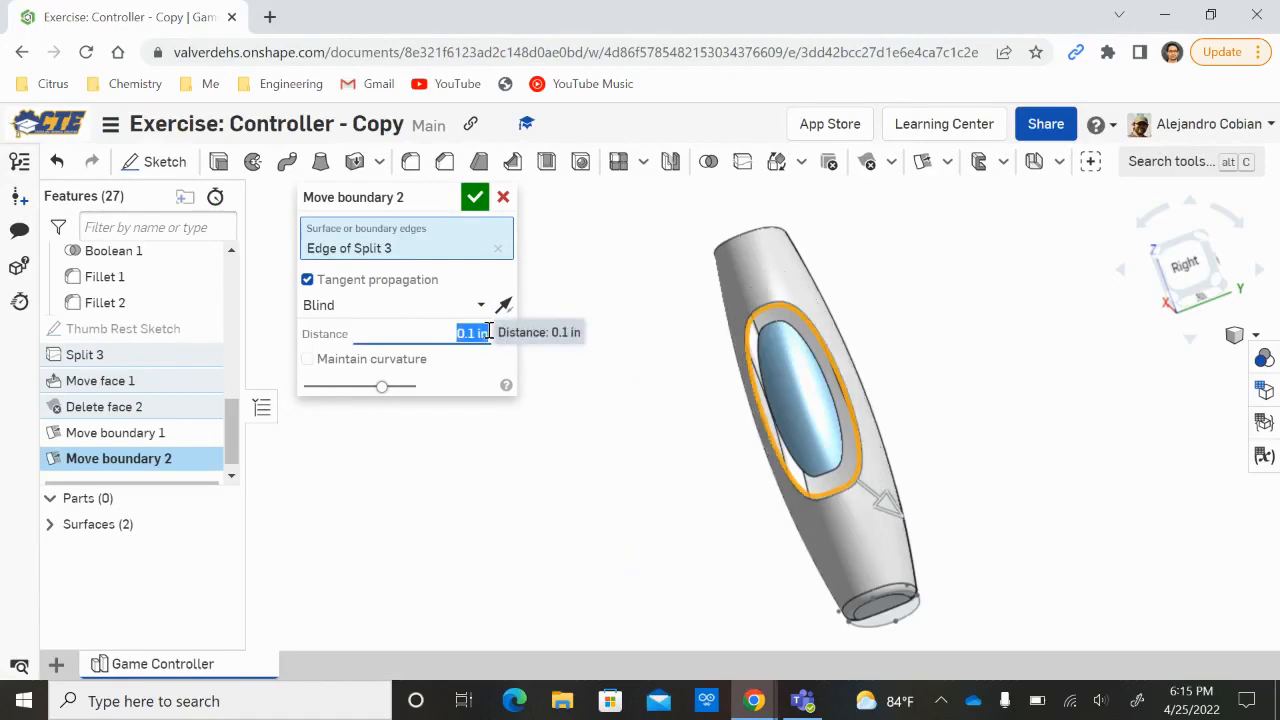
key(alt+Tab)
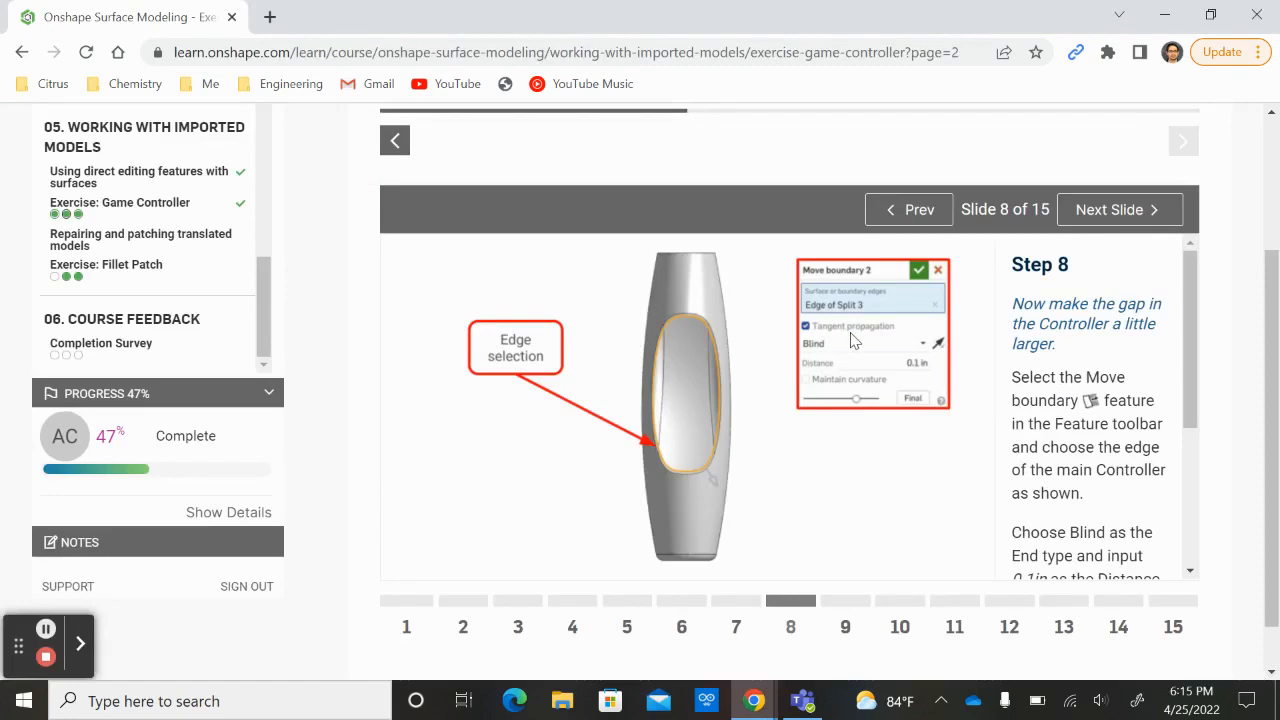
key(alt+Tab)
click(476, 200)
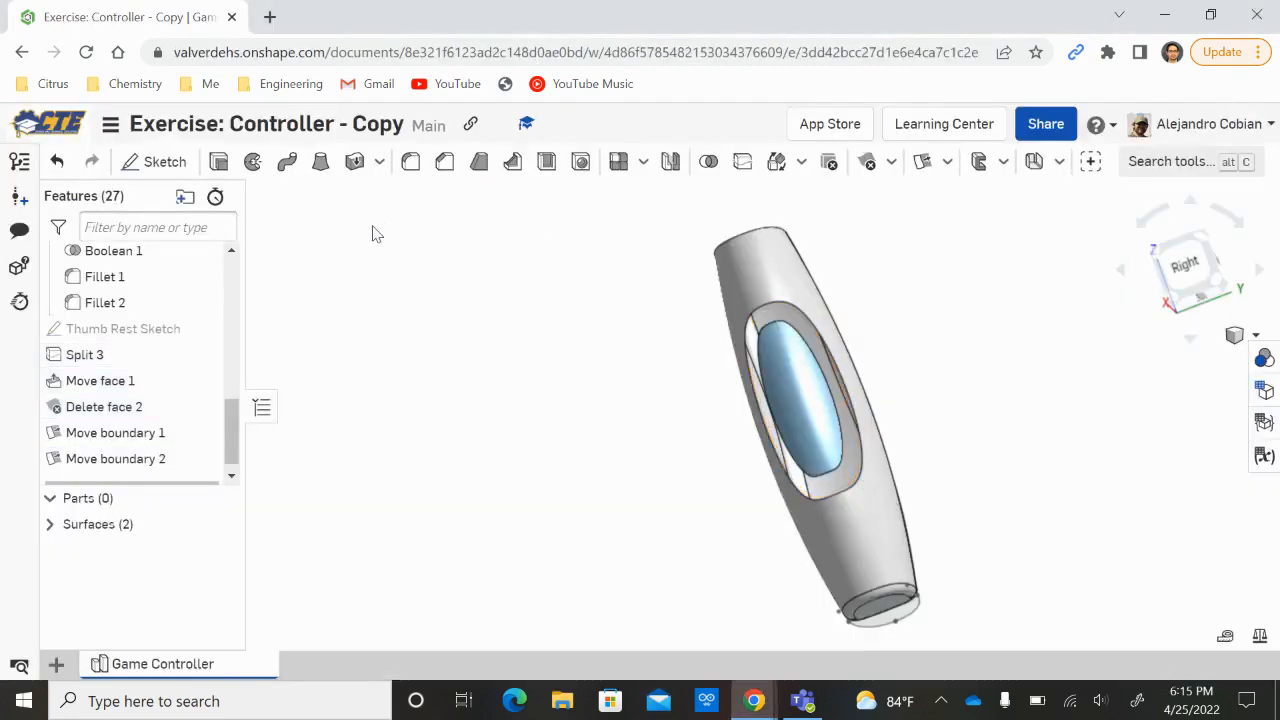
Undo and redo the gap's Move boundary to compare the opening before and after the enlargement.
scroll(712, 358, down, 3)
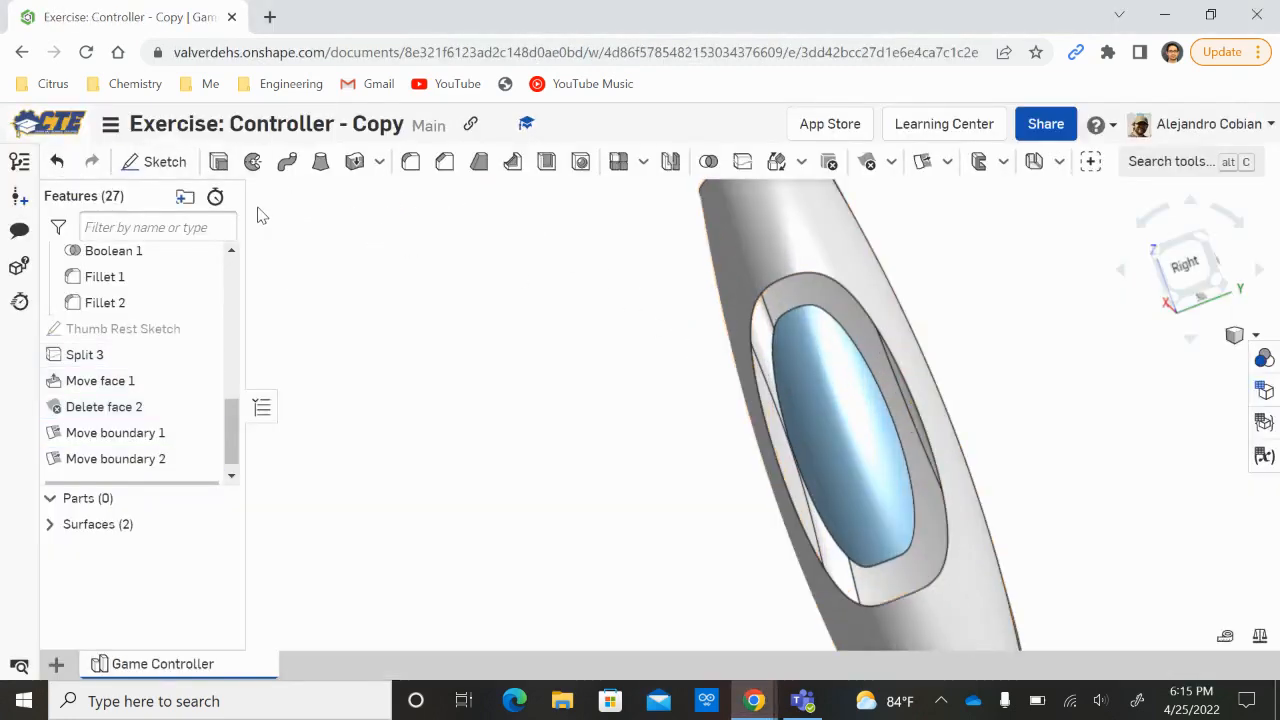
click(57, 163)
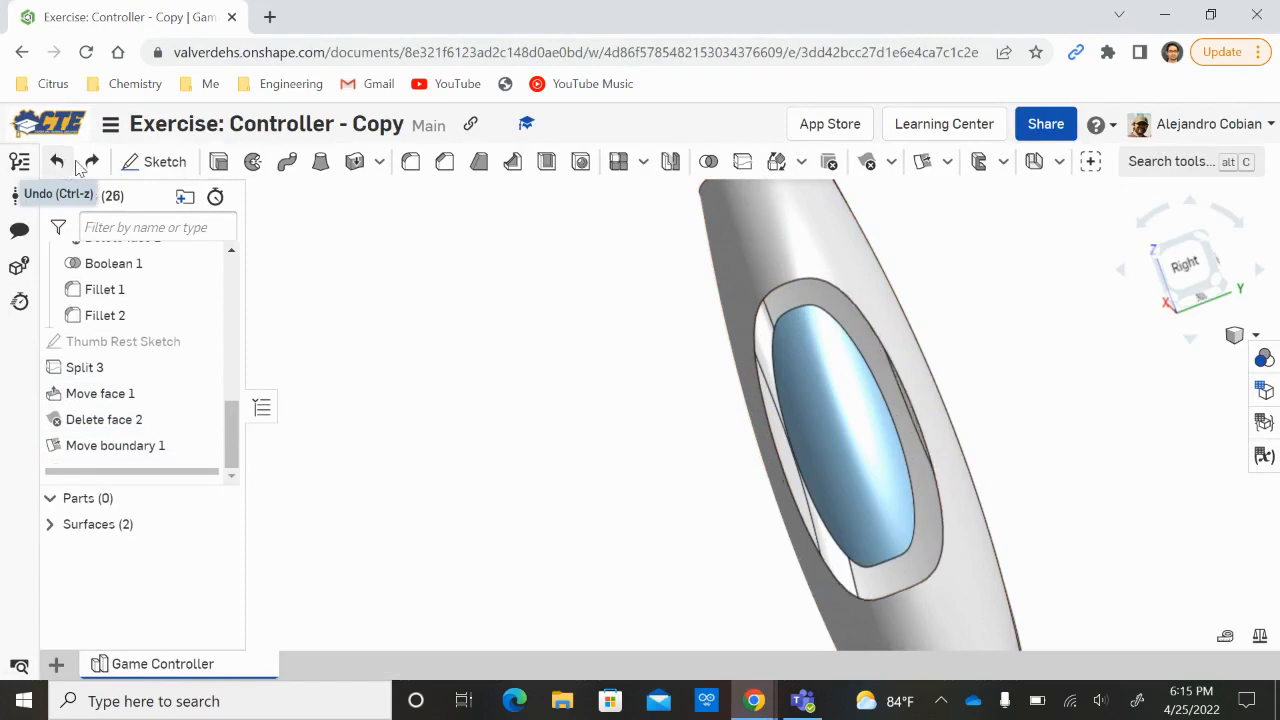
click(92, 163)
Advance the exercise to slide 9, read the instructions for repositioning the Thumb Rest surface, and return to the controller model.
key(alt+Tab)
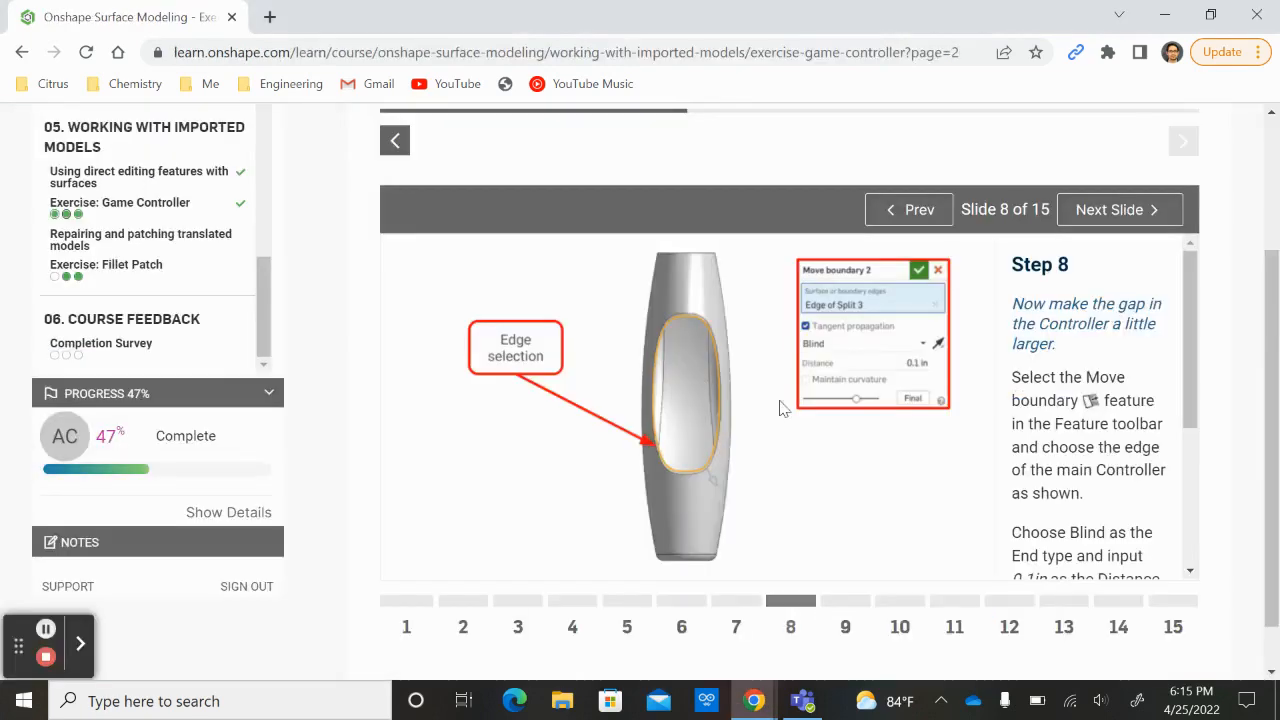
scroll(1100, 470, down, 2)
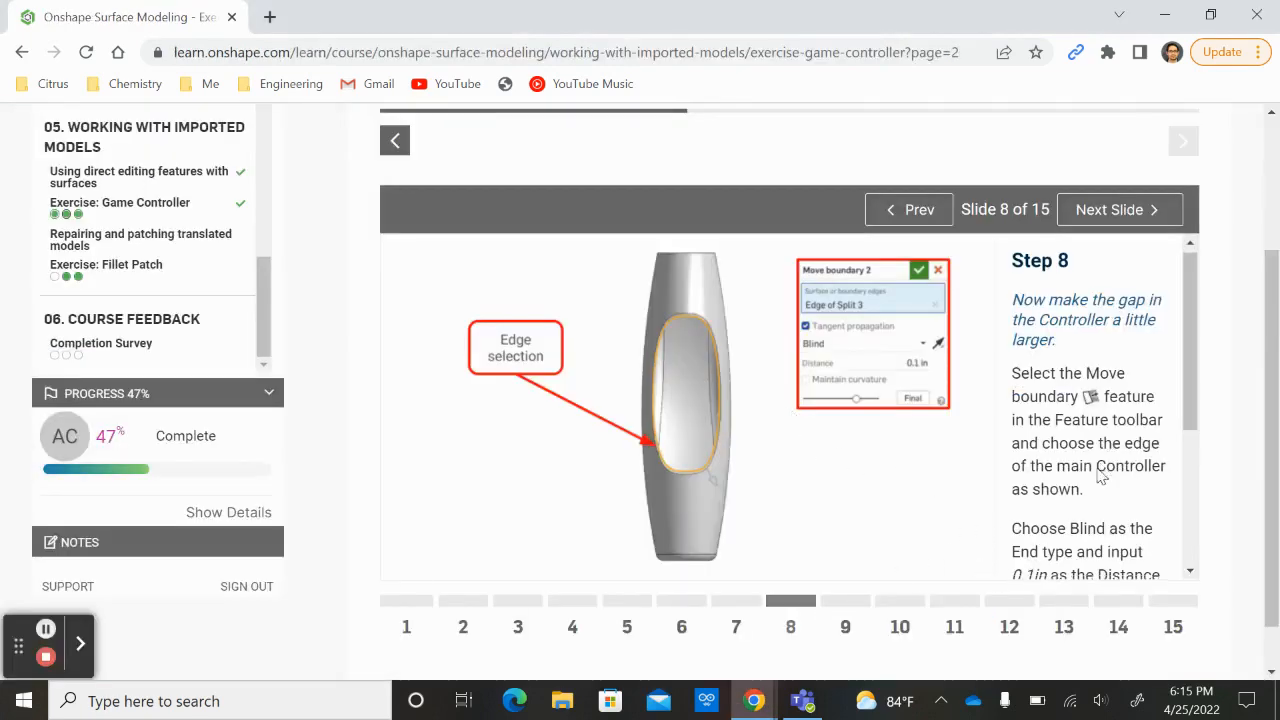
click(840, 601)
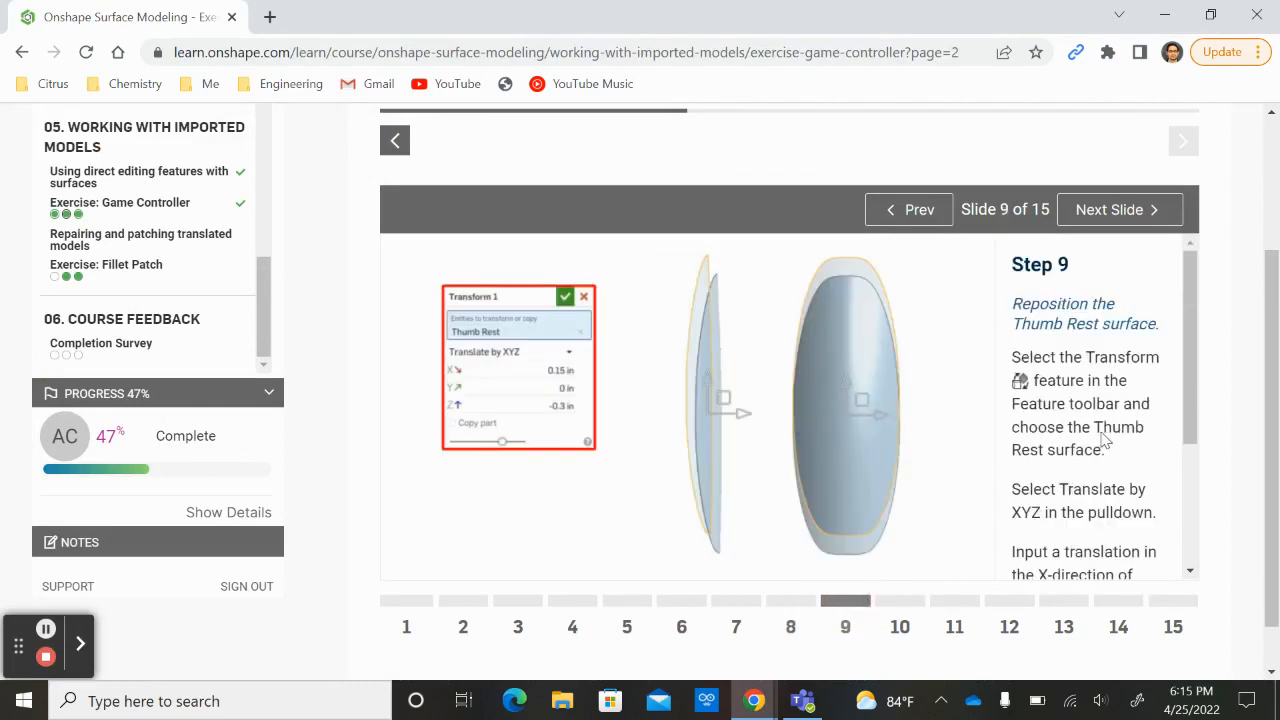
scroll(1022, 425, down, 2)
scroll(1022, 425, up, 2)
key(alt+Tab)
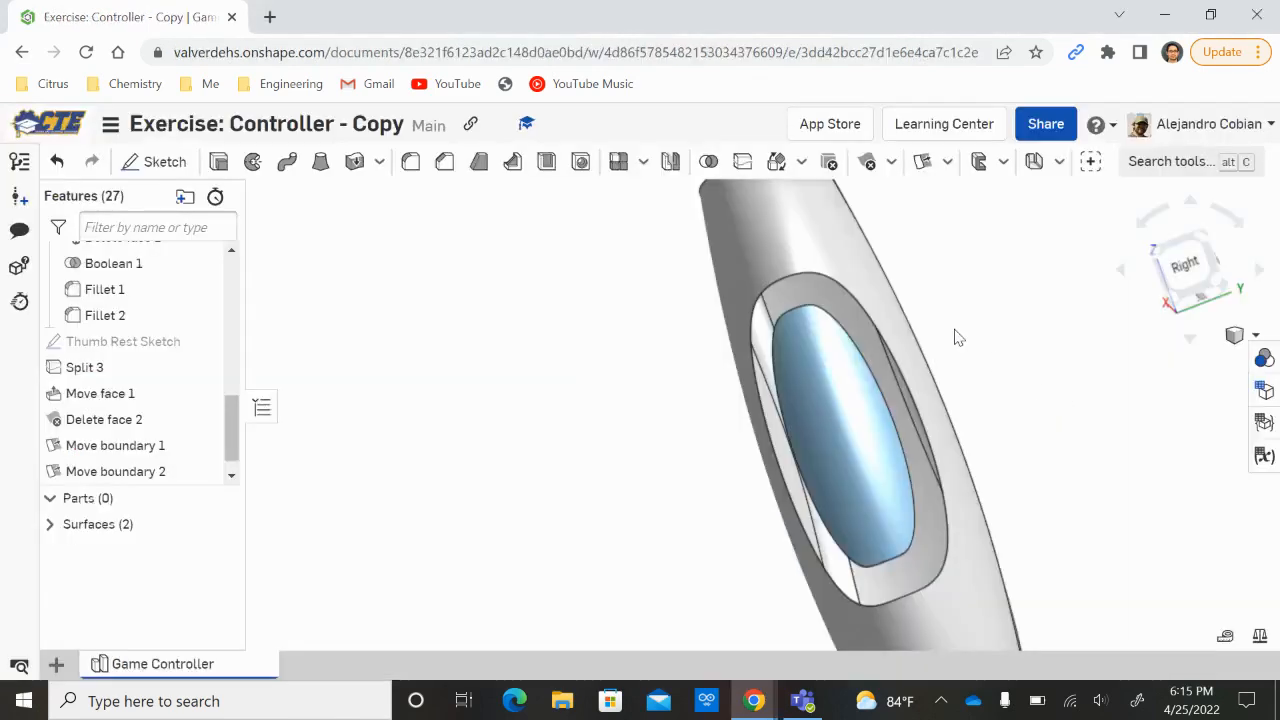
Start a Transform on the blue thumb rest surface and set its type to Translate by XYZ.
click(777, 162)
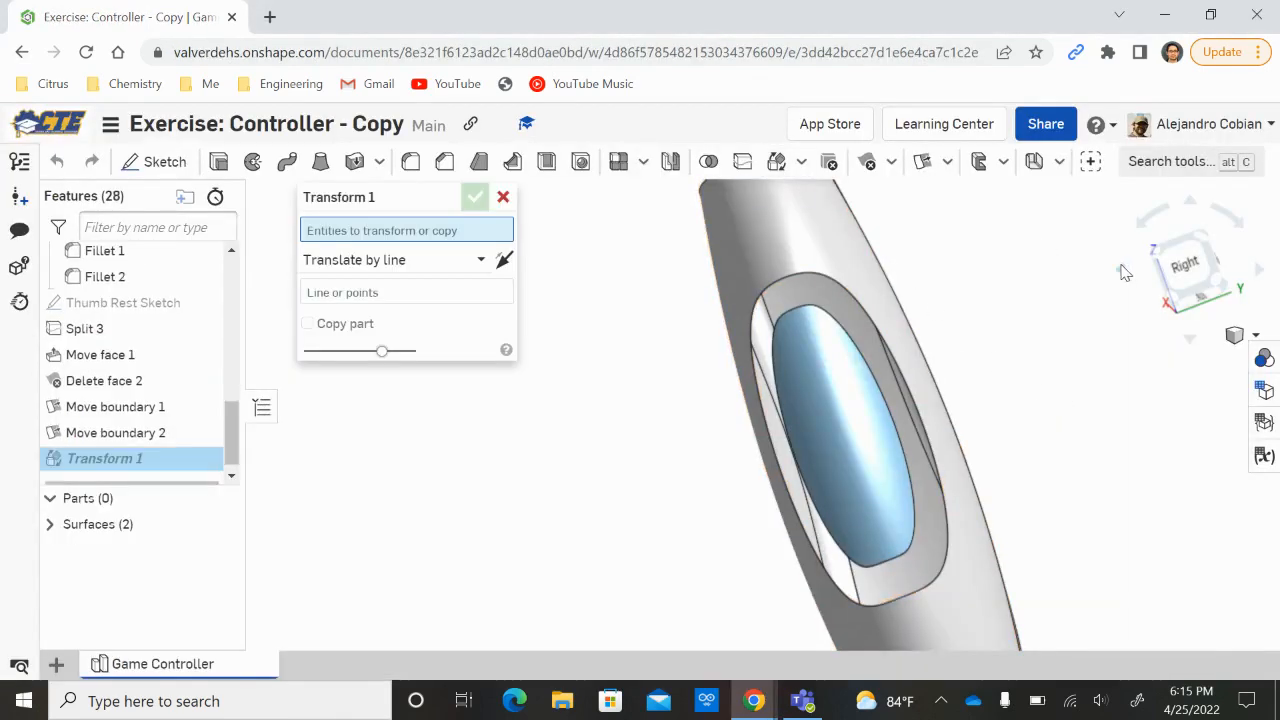
click(1159, 257)
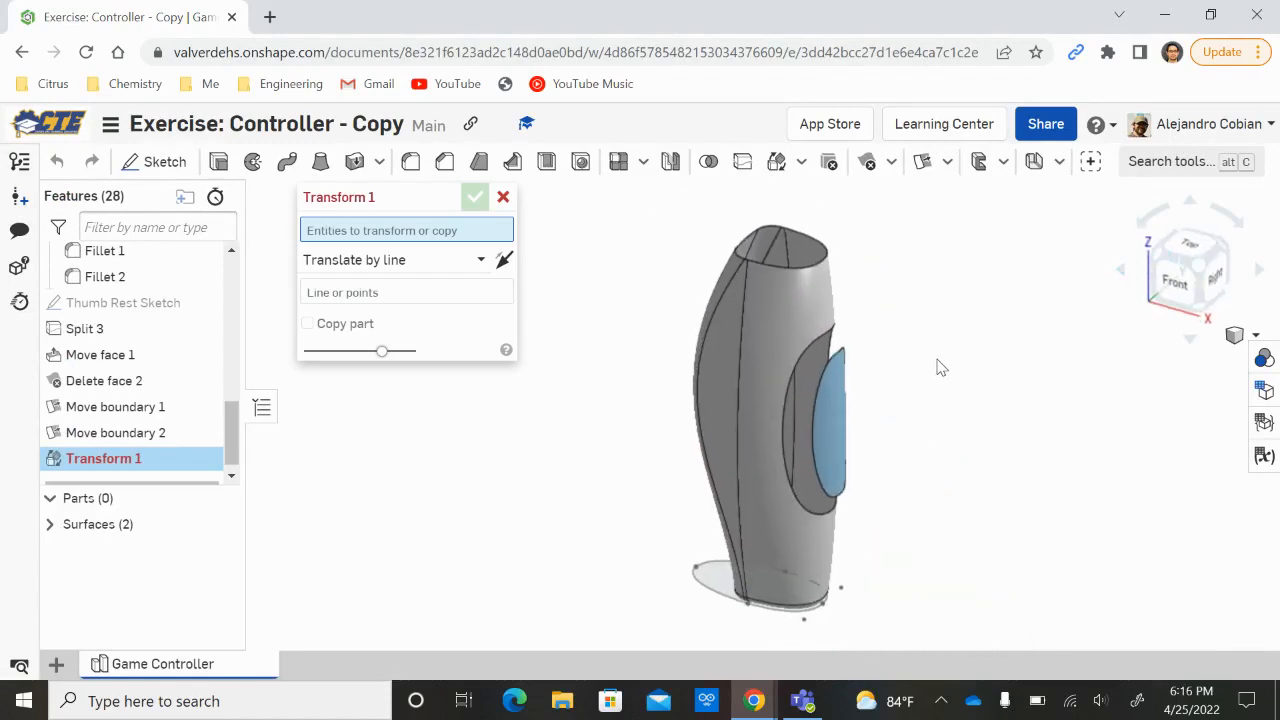
key(alt+Tab)
key(alt+Tab)
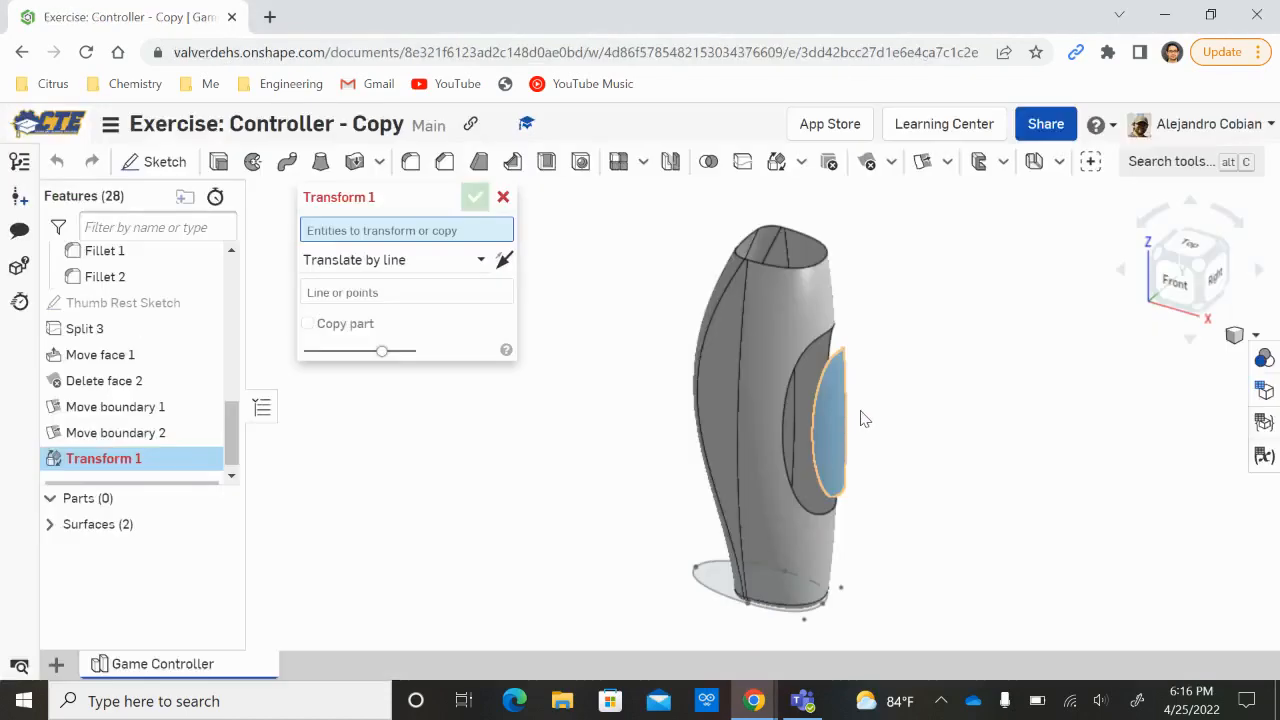
click(846, 425)
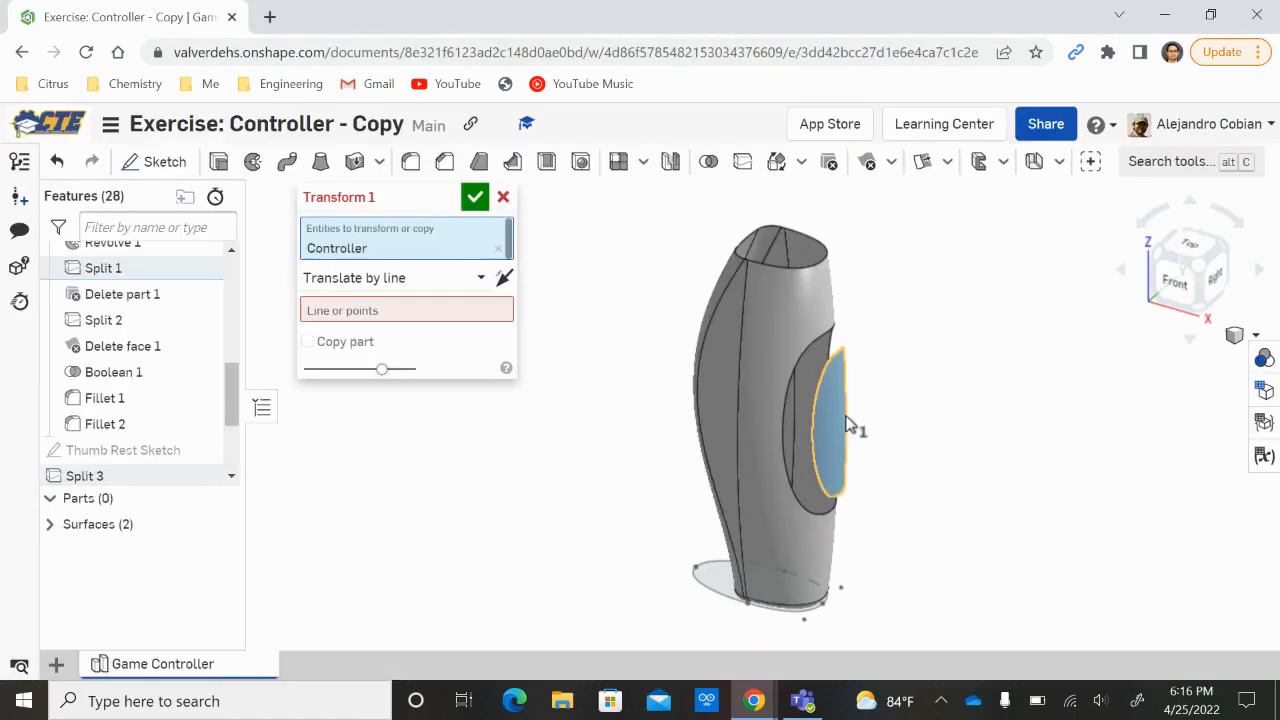
click(483, 281)
click(409, 361)
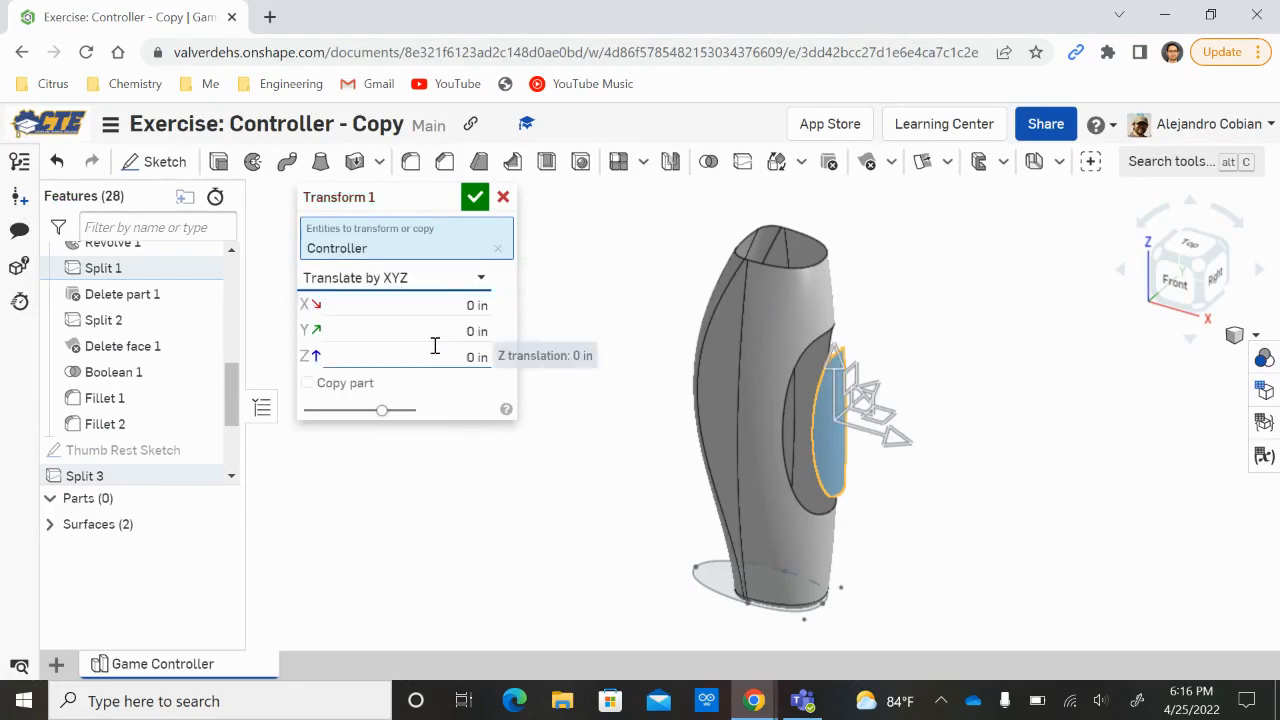
Set the Transform's X translation to 0.15 in, as given in step 9 of the exercise.
key(alt+Tab)
key(alt+Tab)
click(463, 298)
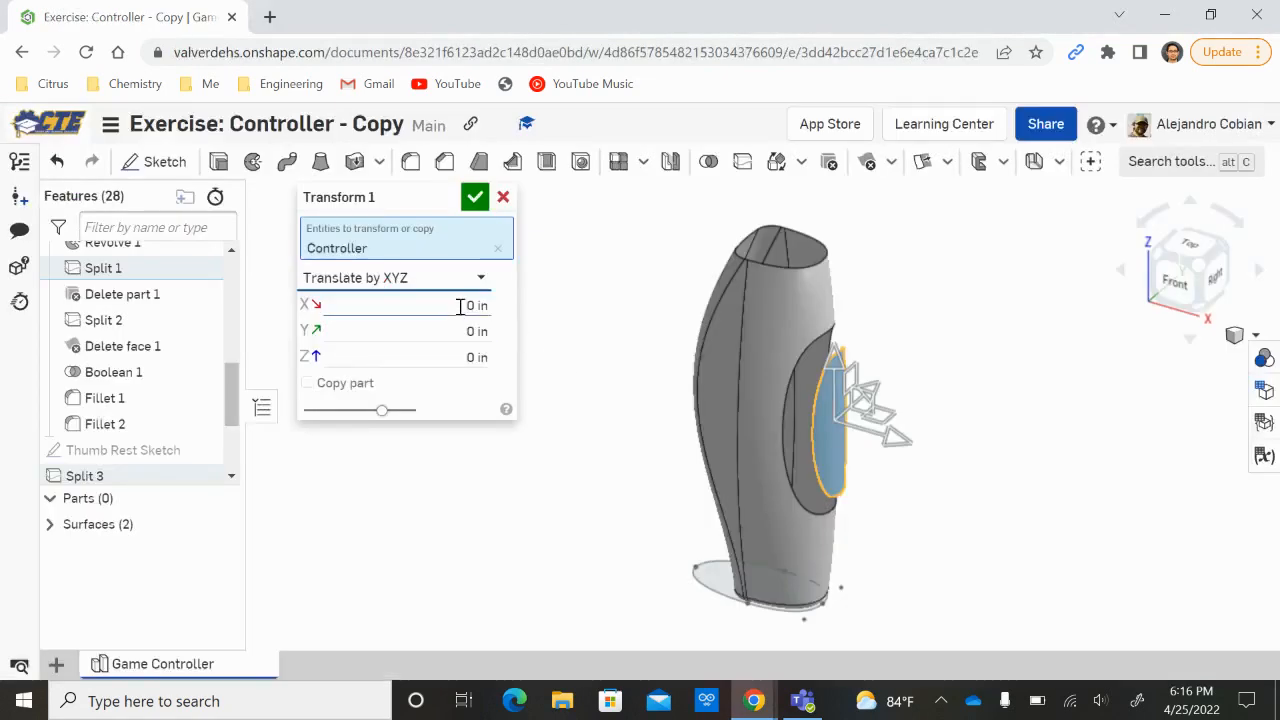
double_click(465, 296)
text(1)
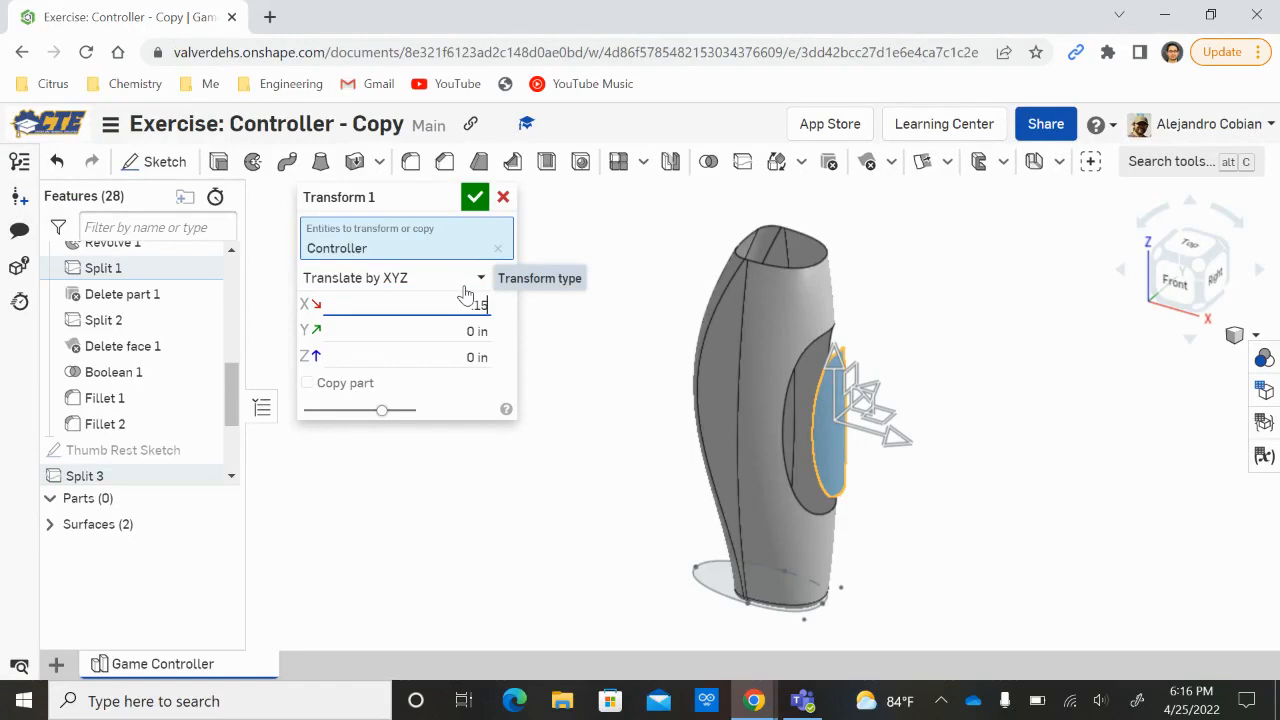
text(5)
click(466, 331)
double_click(466, 331)
Set the Transform's Z translation to -0.3 in, check the values against step 9 of the exercise, and accept the feature.
key(alt+Tab)
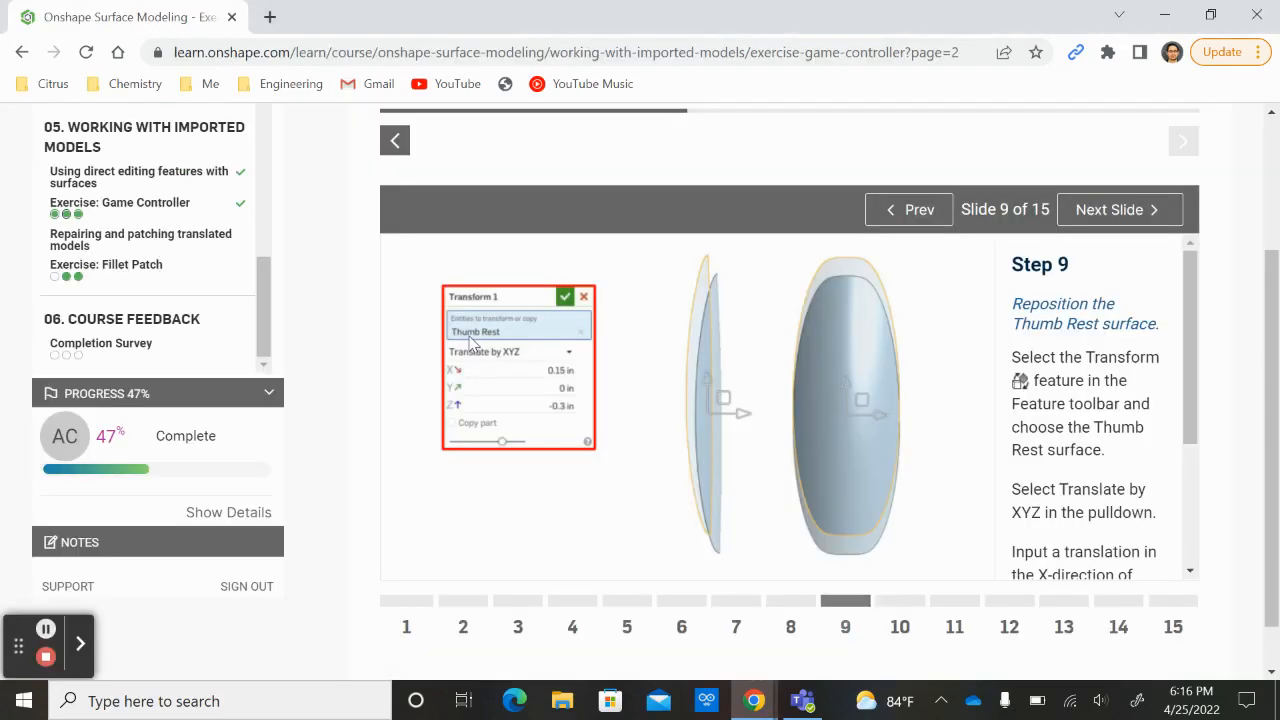
key(alt+Tab)
key(alt+Tab)
key(alt+Tab)
double_click(477, 358)
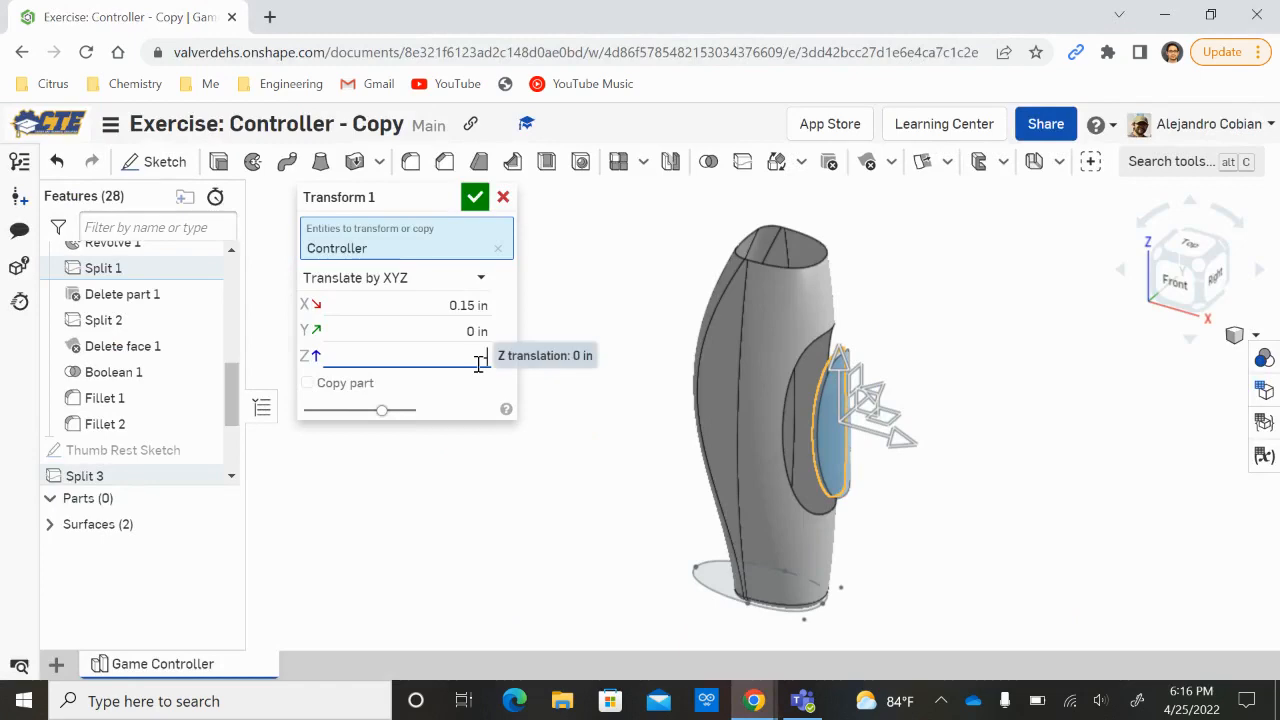
text(-3)
key(Return)
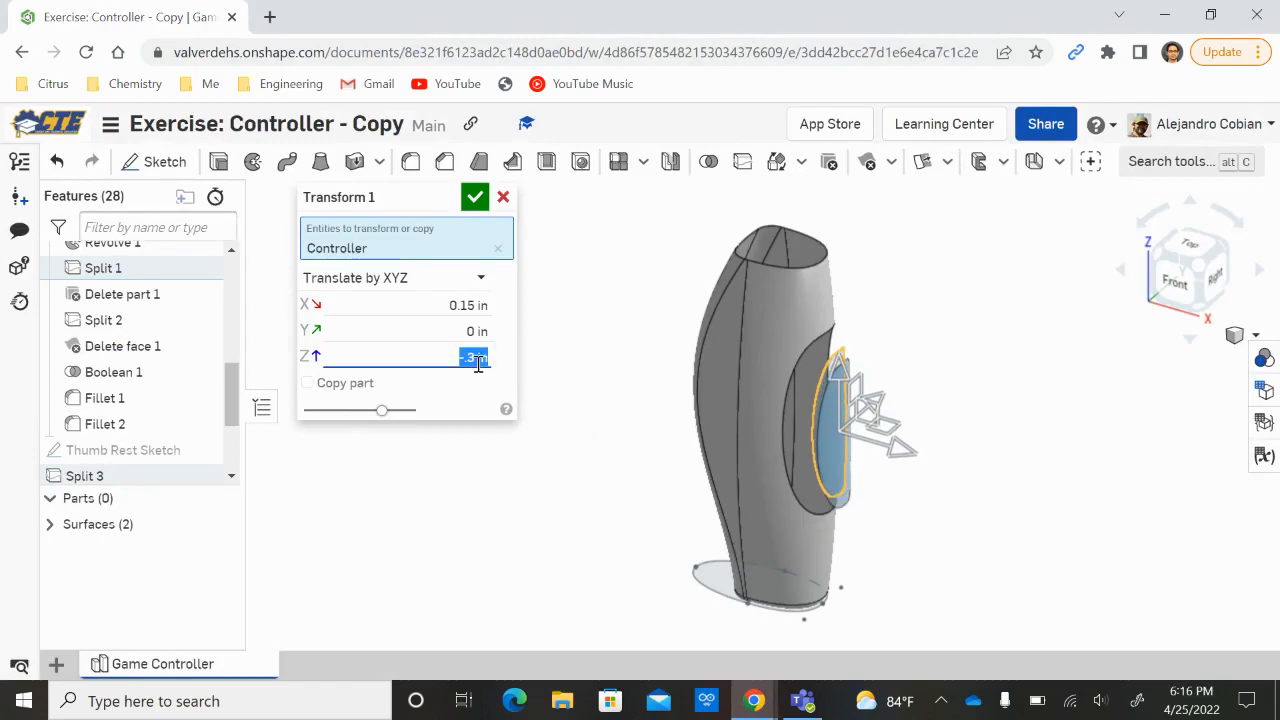
key(alt+Tab)
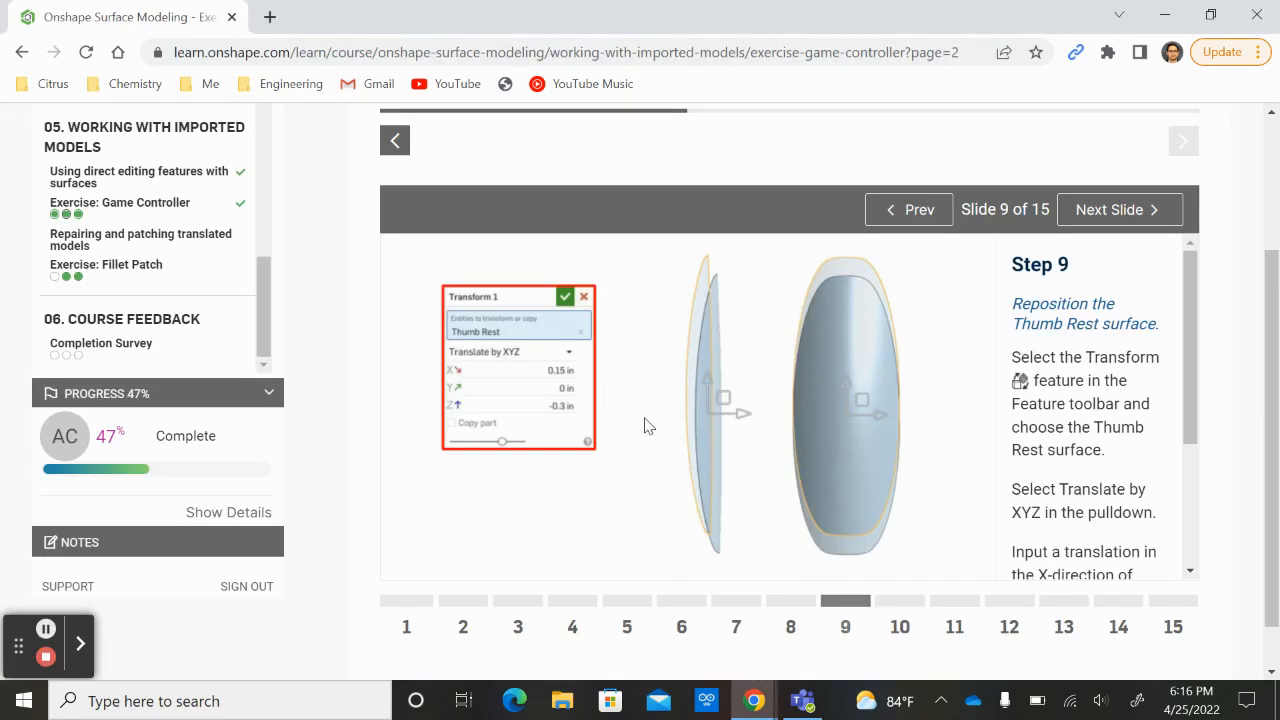
scroll(1108, 490, down, 3)
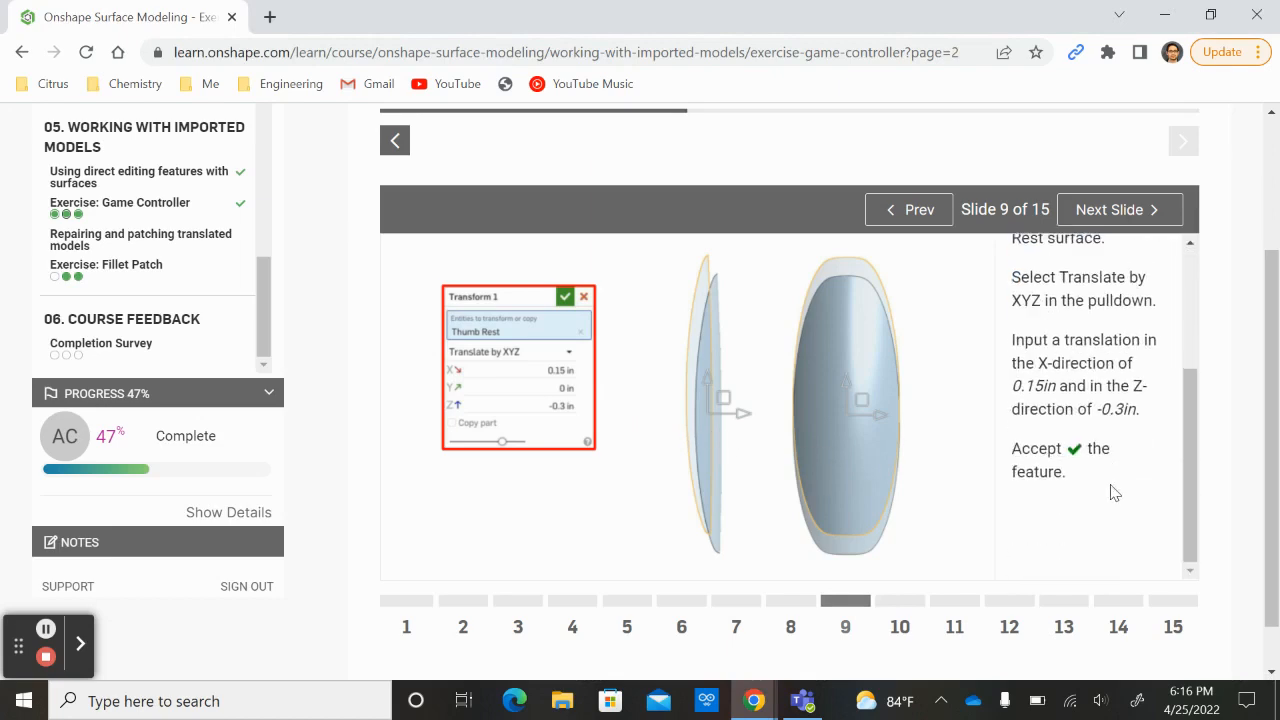
key(alt+Tab)
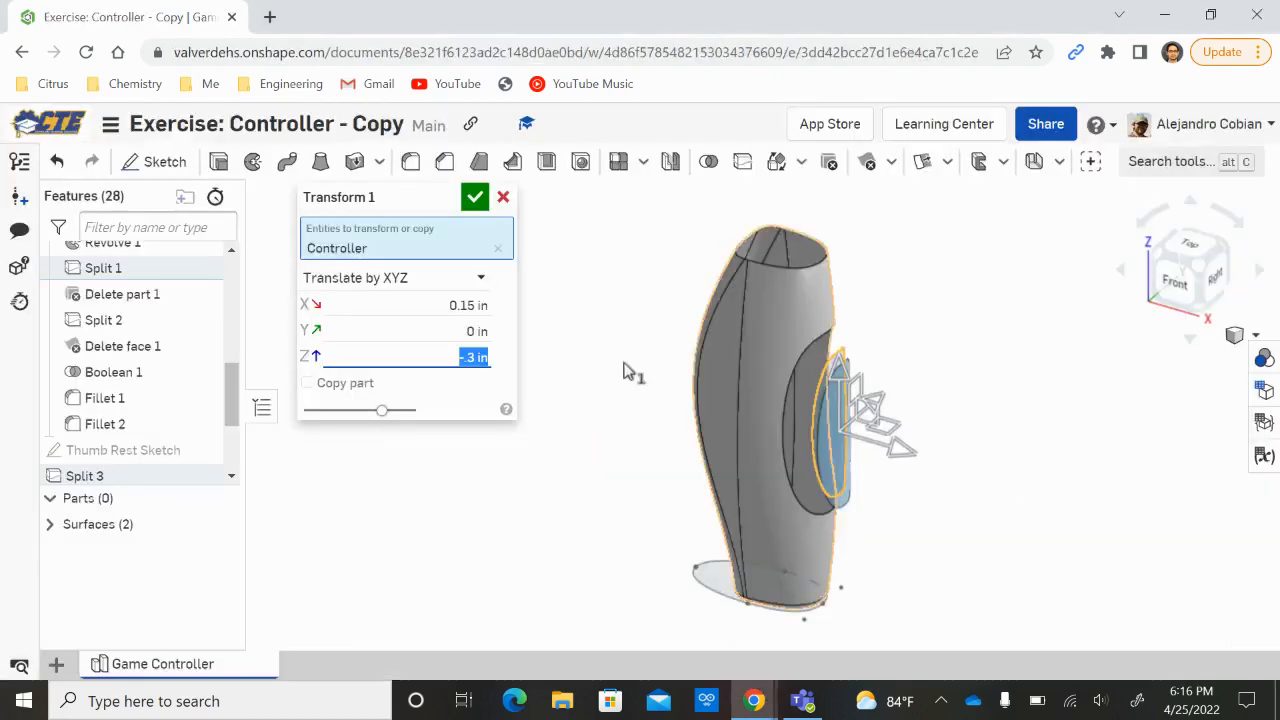
click(472, 200)
Undo and redo the Transform to compare the thumb rest surface's position before and after the move.
right_drag(628, 497, 658, 490)
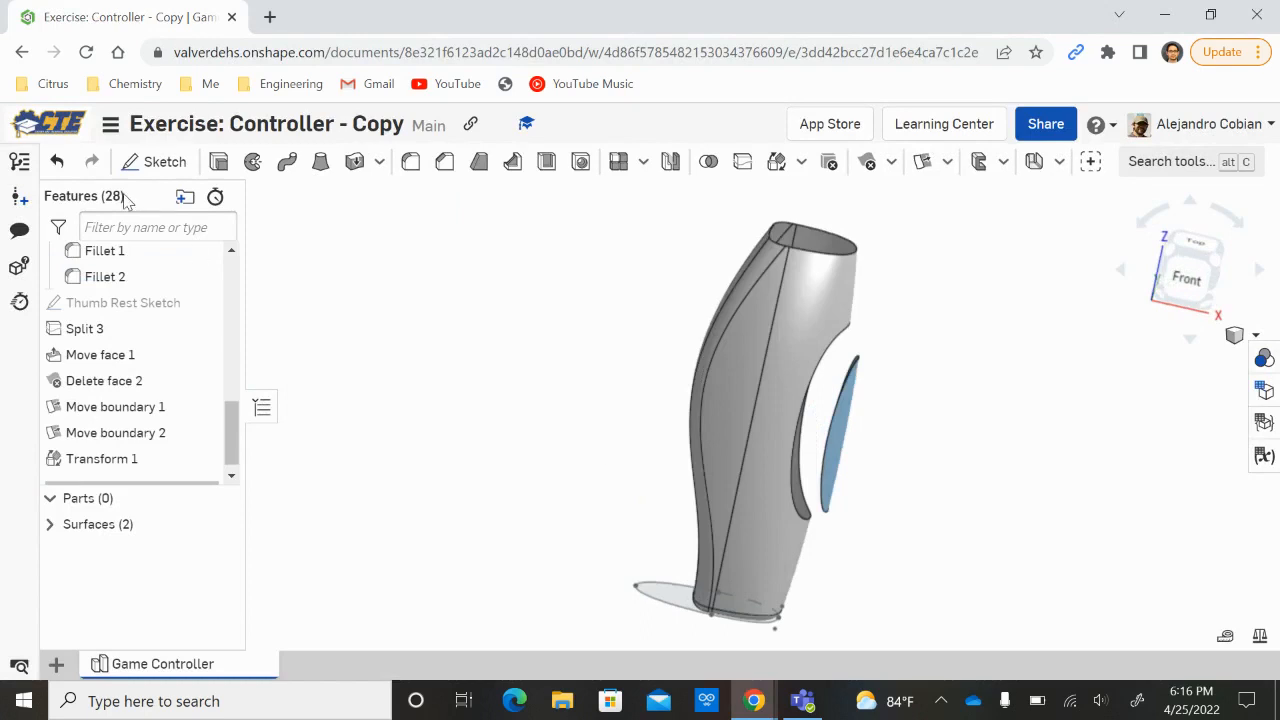
click(57, 163)
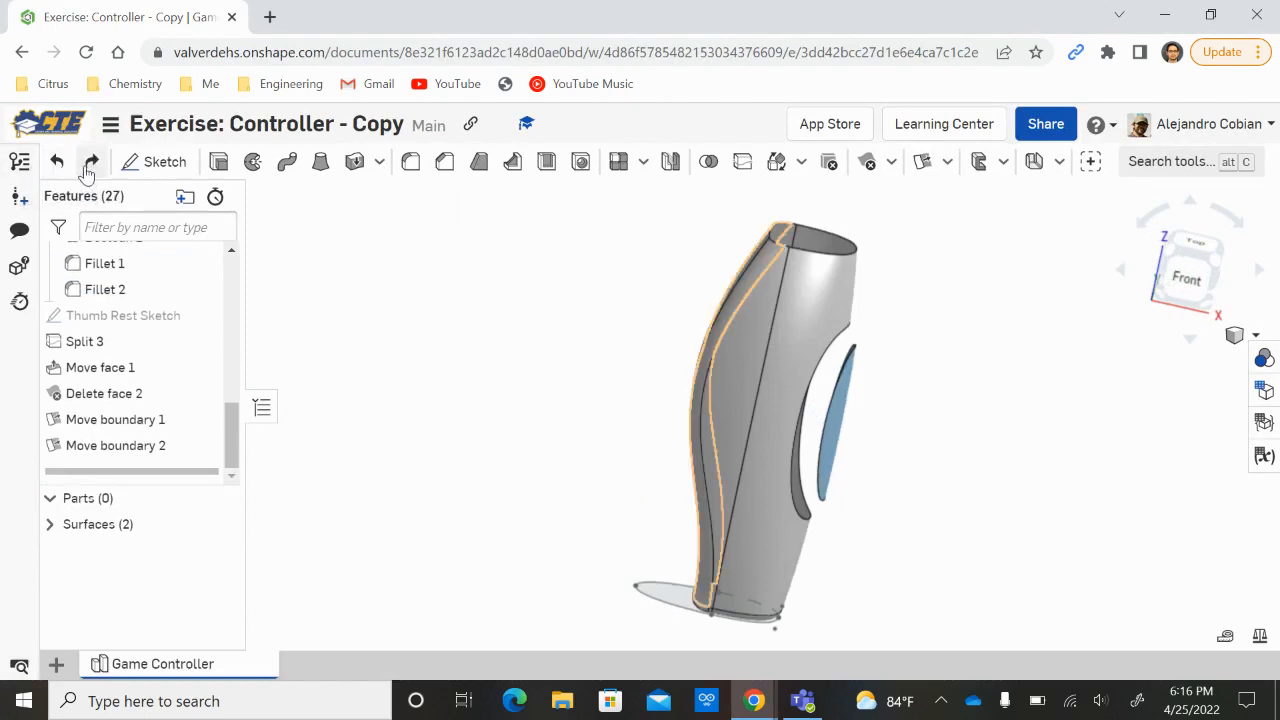
click(89, 164)
Advance the exercise to slide 10, read the instructions for rotating the Thumb Rest surface, and return to the controller model.
key(alt+Tab)
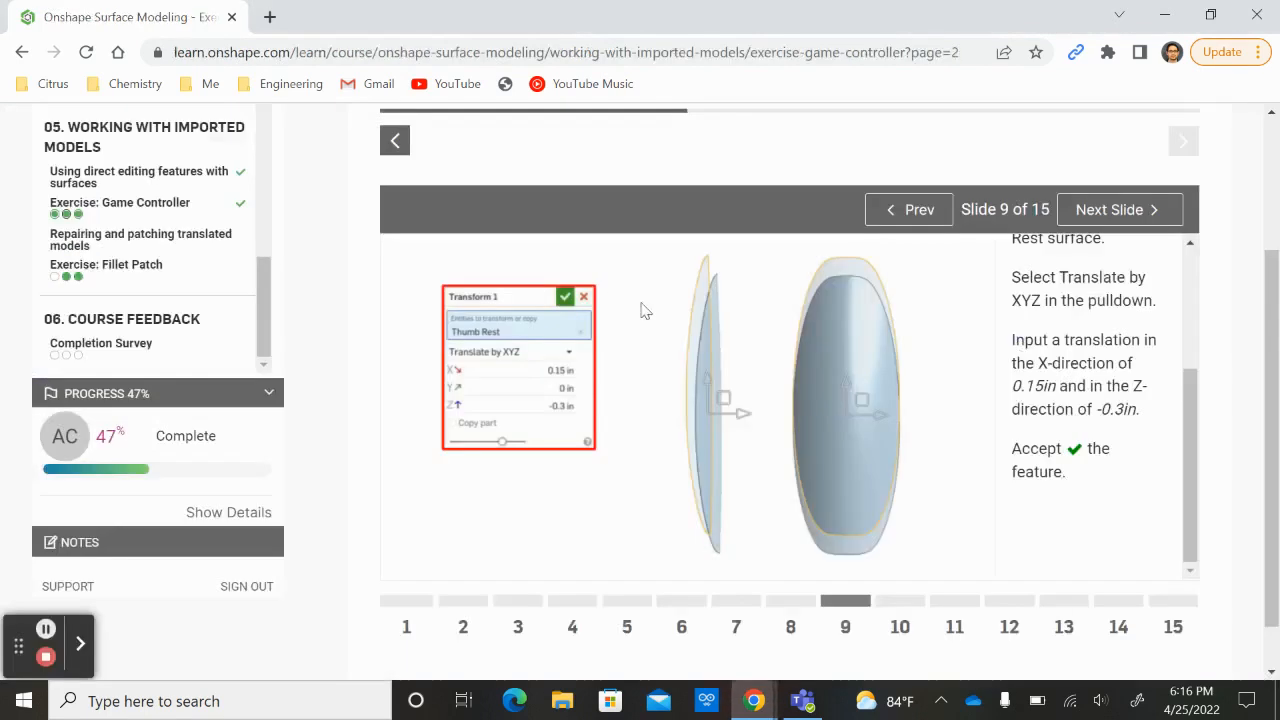
click(900, 612)
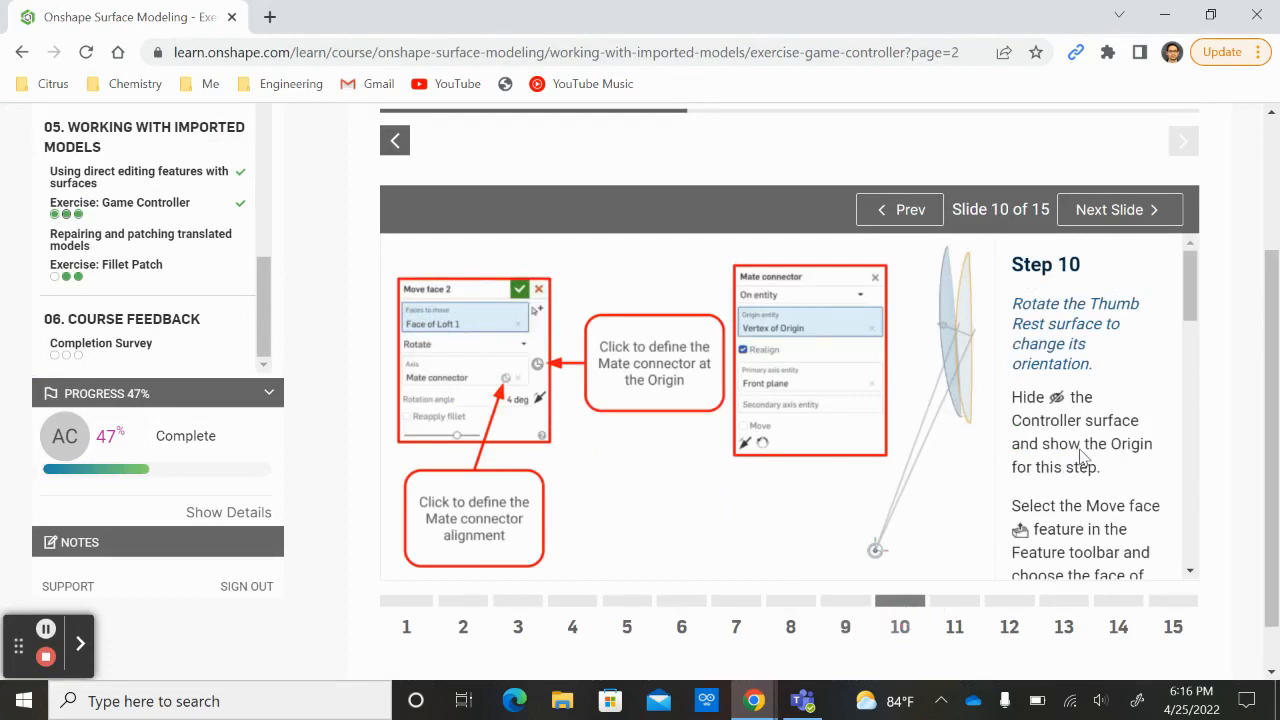
key(alt+Tab)
Rename the blue thumb rest surface, the second one named Controller in the surfaces list, as Thumb Rest.
click(50, 524)
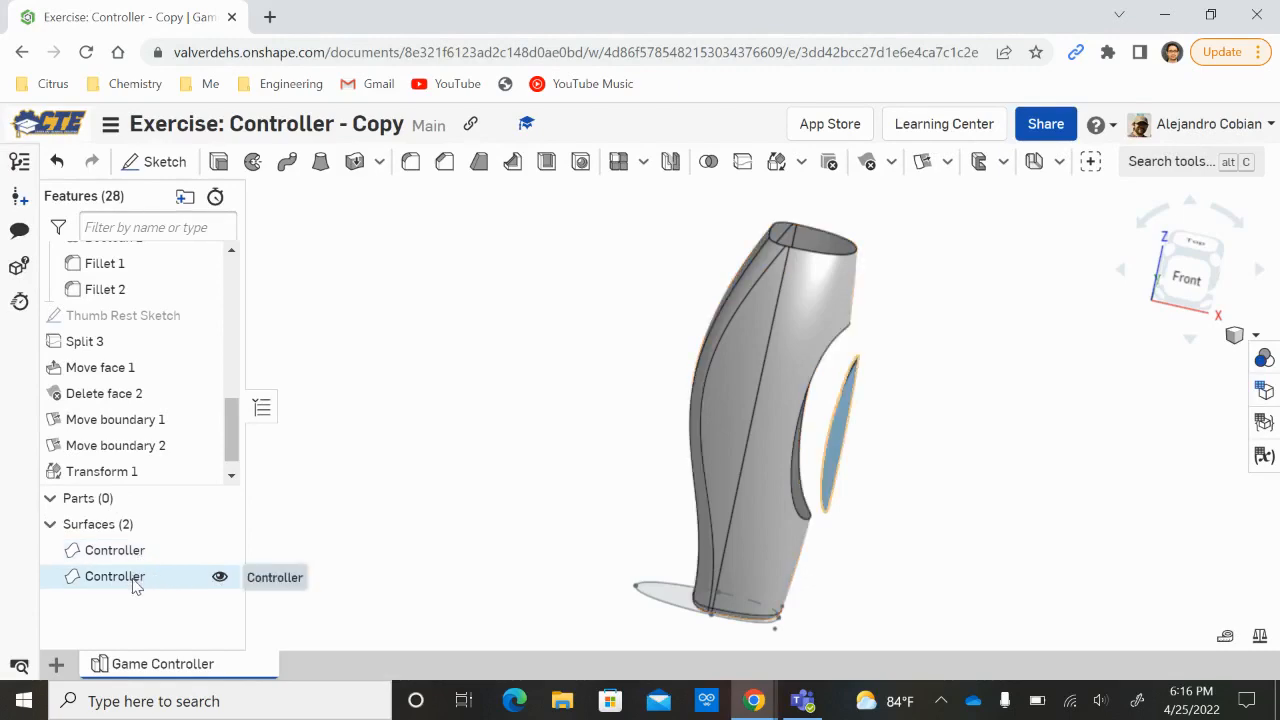
key(alt+Tab)
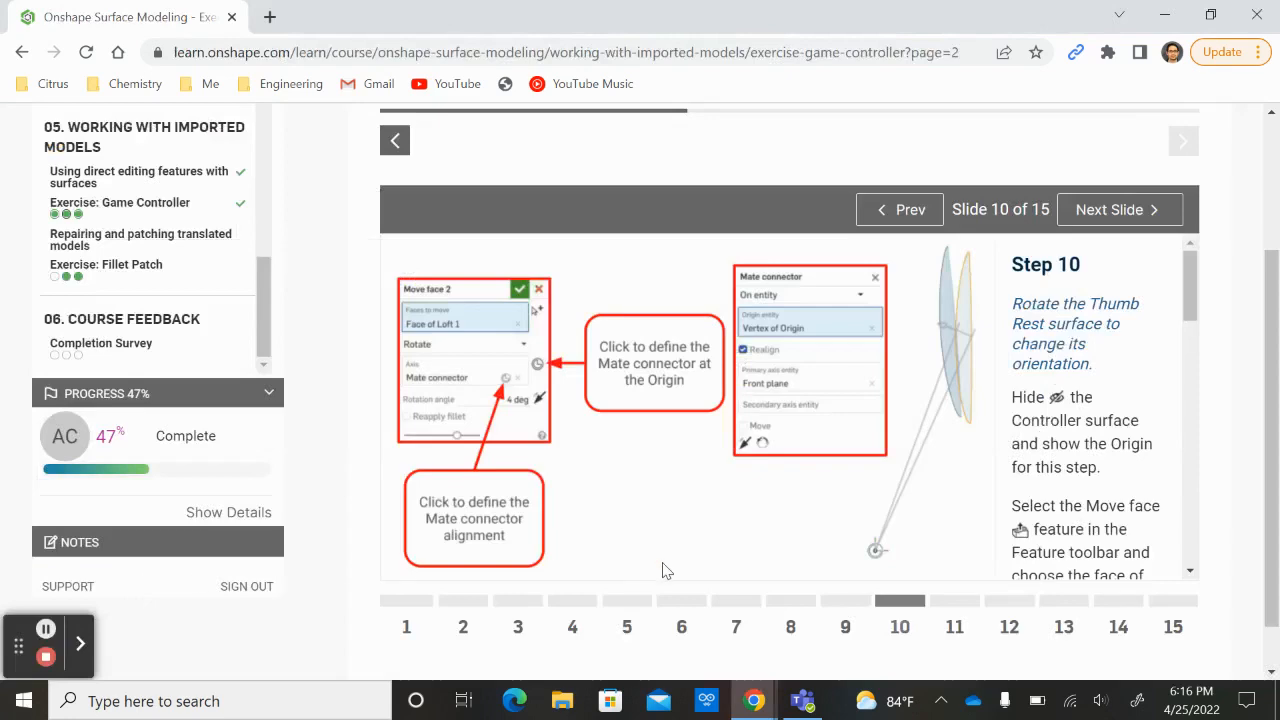
key(alt+Tab)
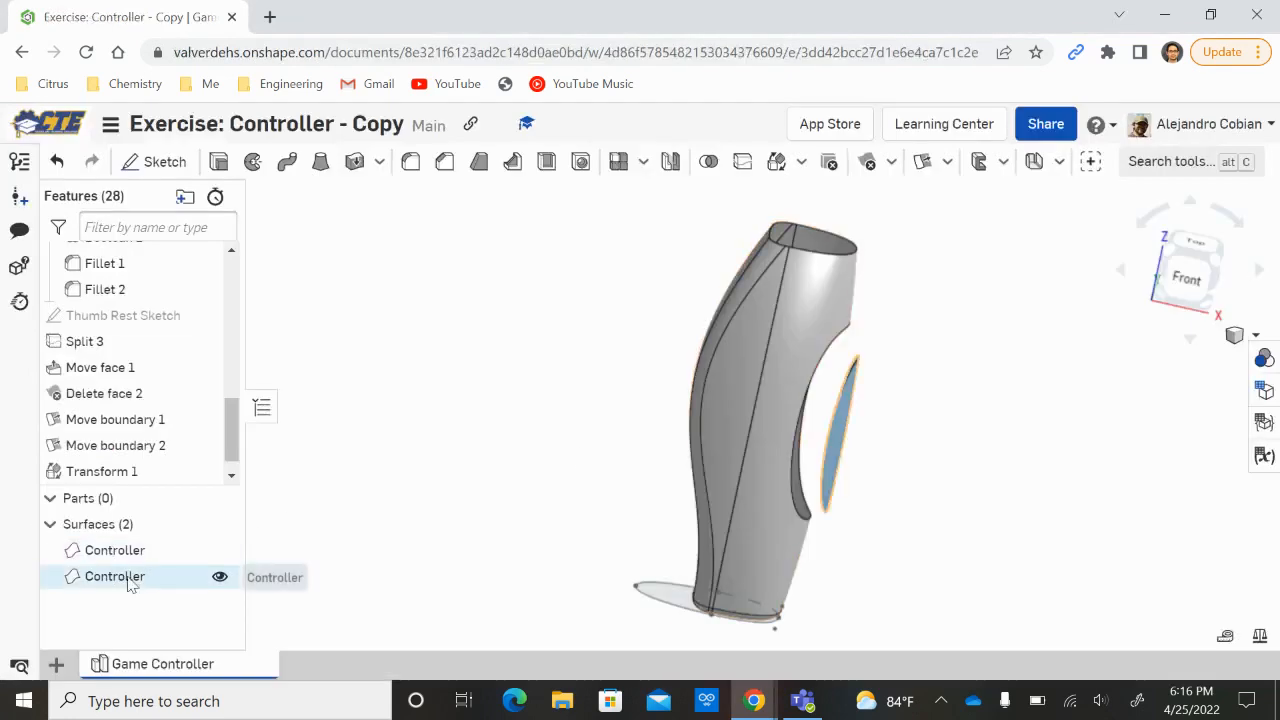
right_click(128, 585)
click(193, 226)
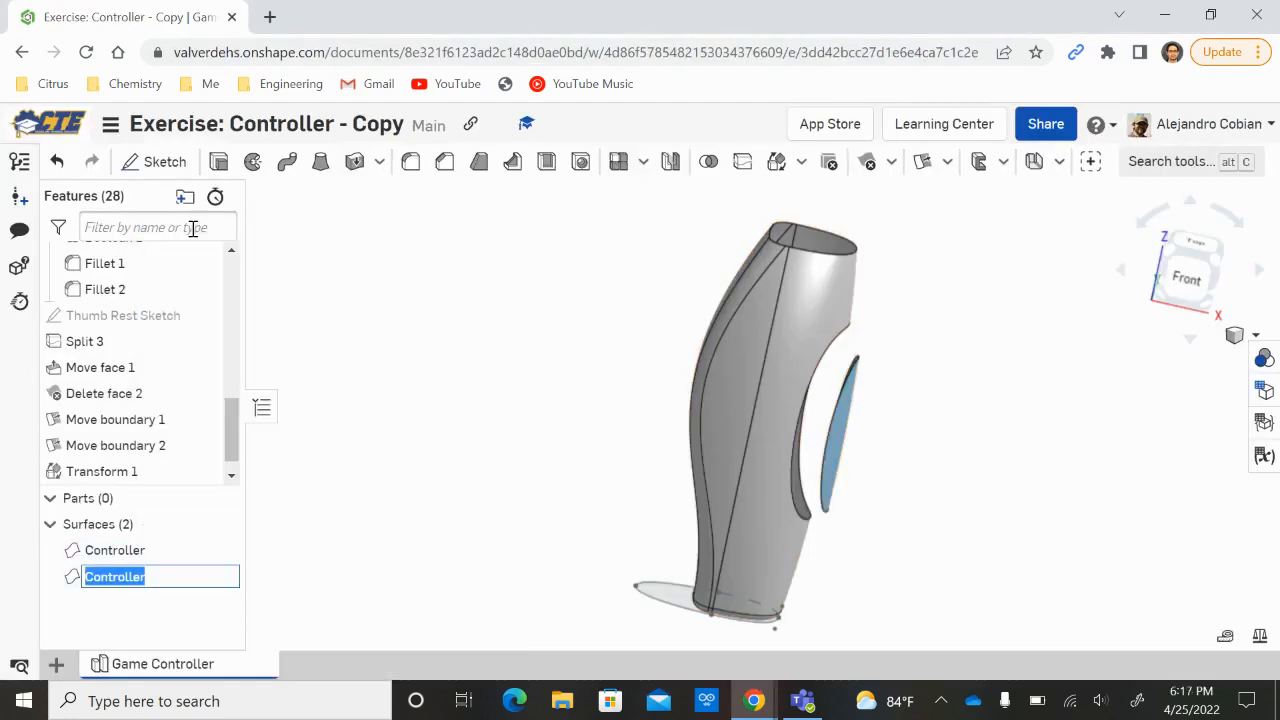
text(Thumb )
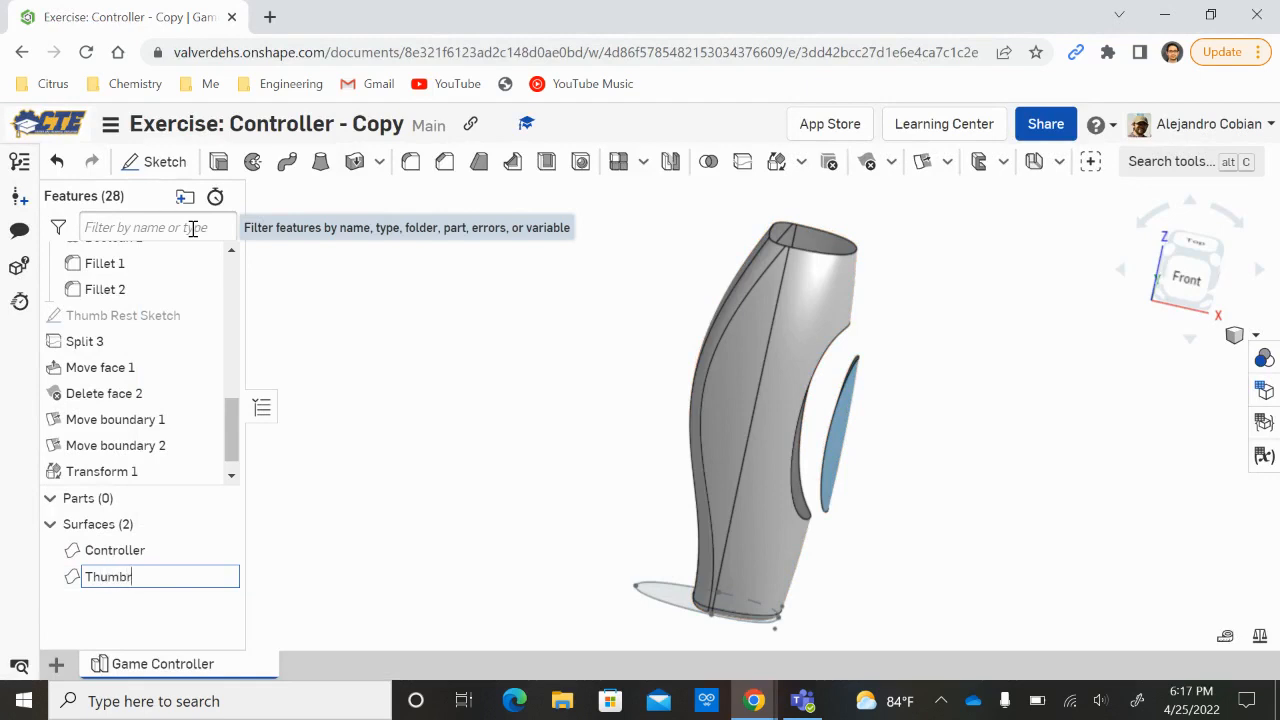
text(Rest)
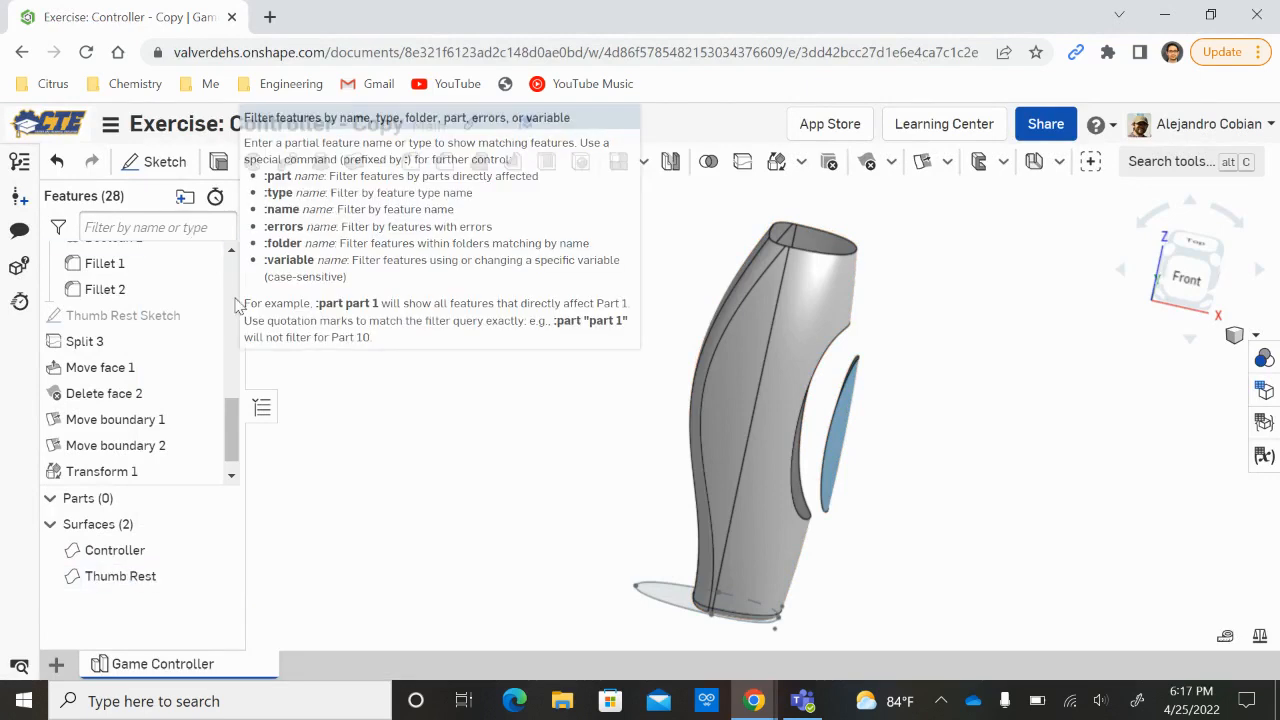
key(Return)
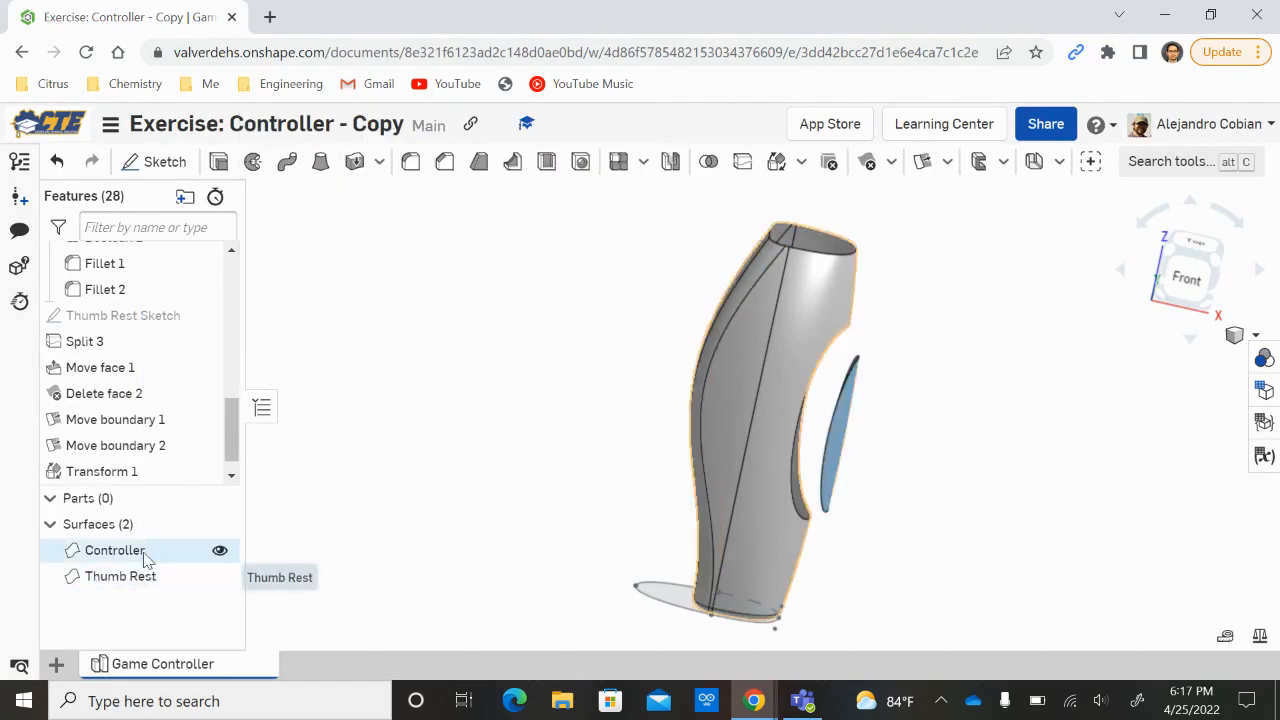
Hide the Controller surface and Sketch 1, and show the Origin in a front view of the model.
click(220, 553)
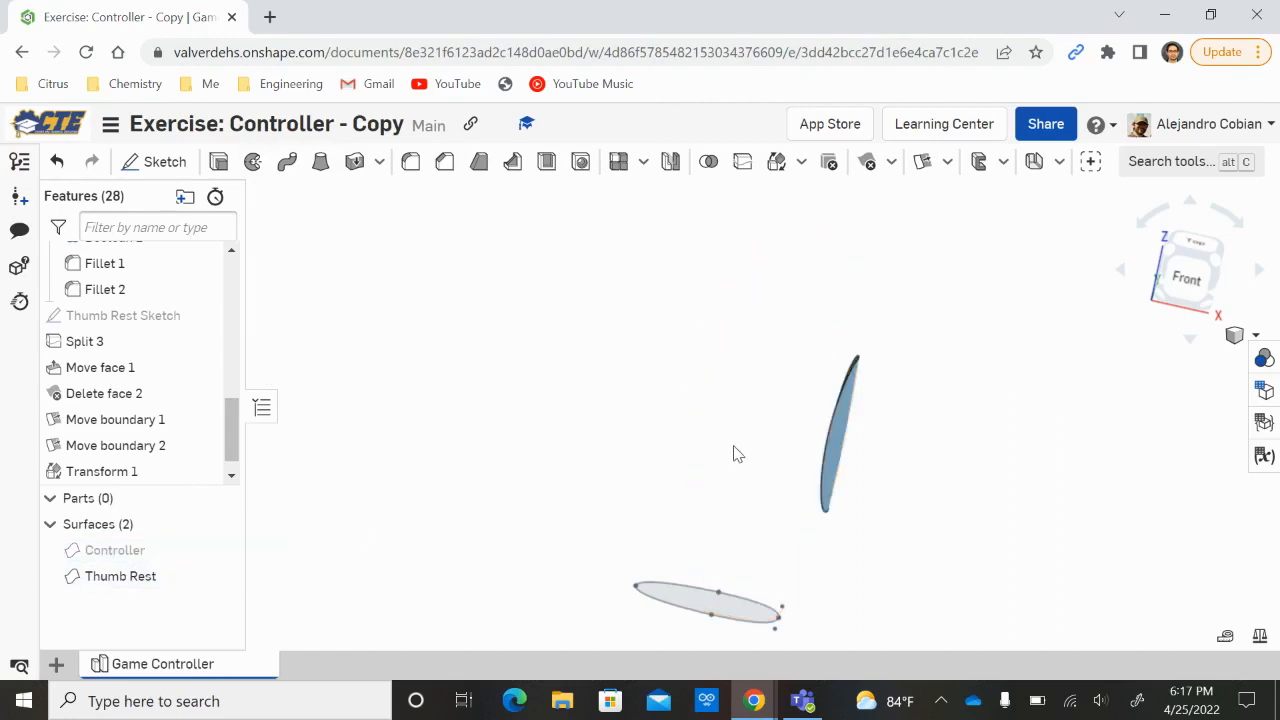
scroll(175, 388, up, 5)
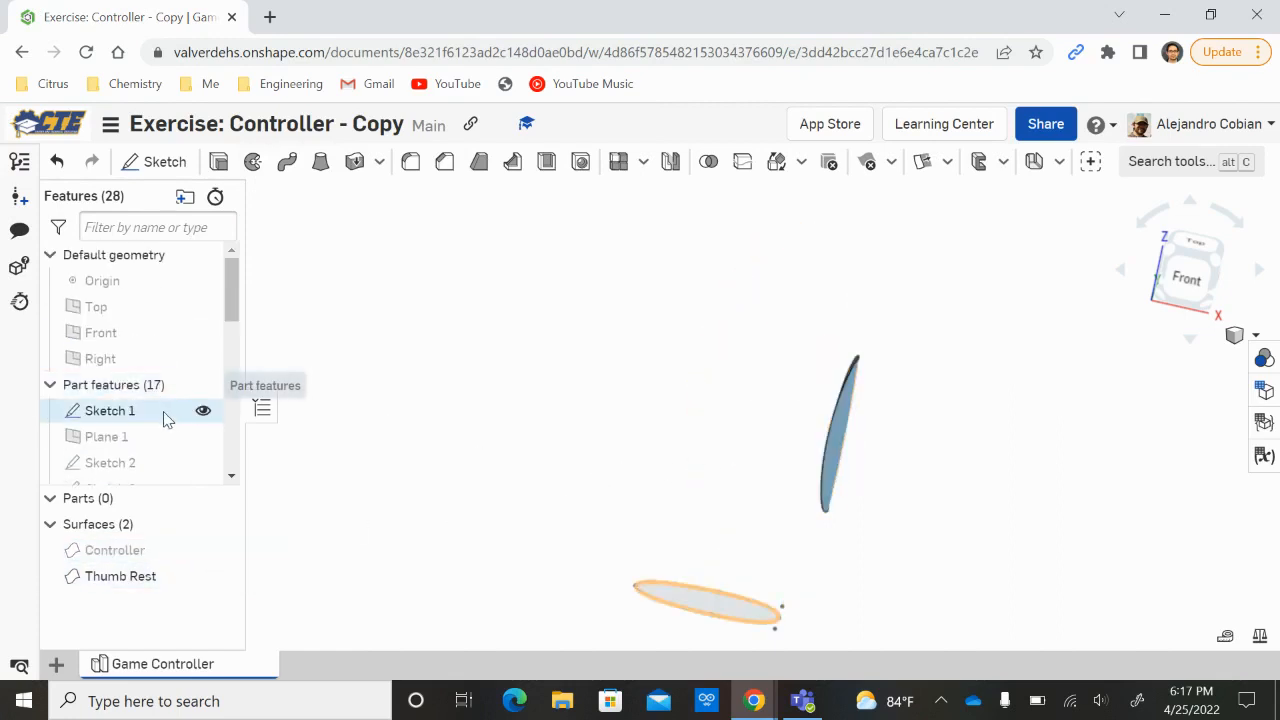
click(203, 413)
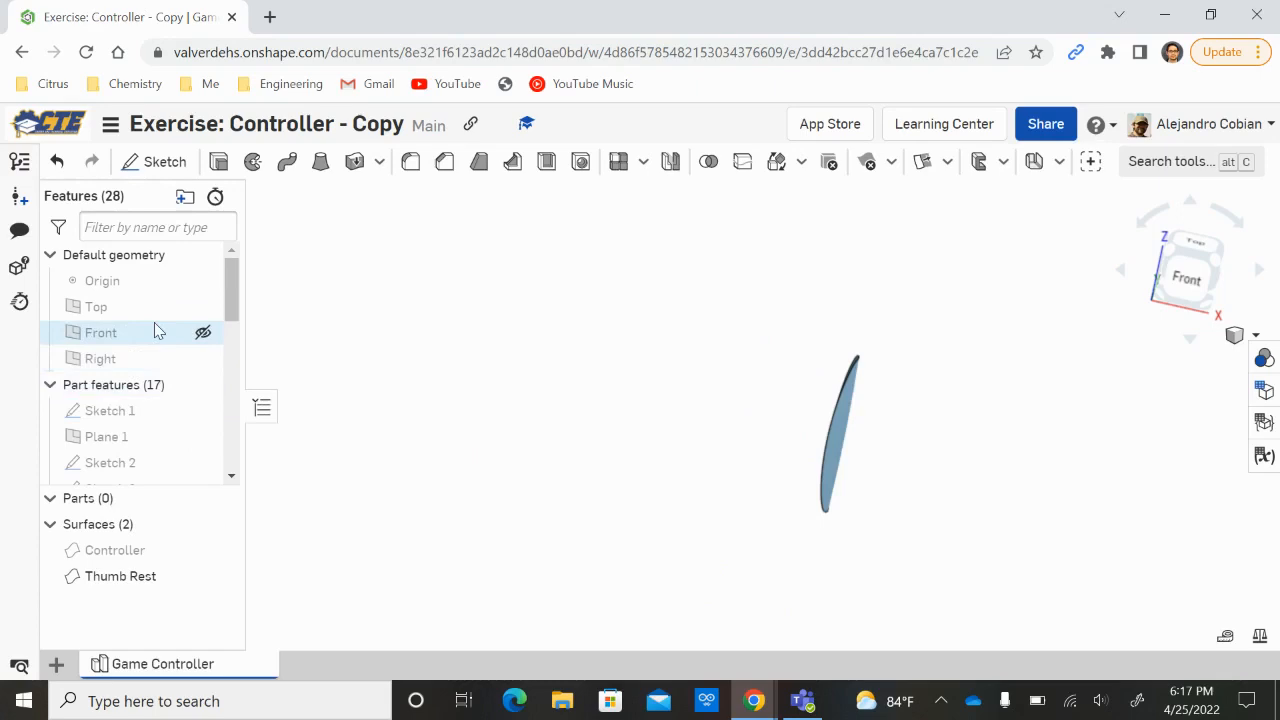
click(203, 283)
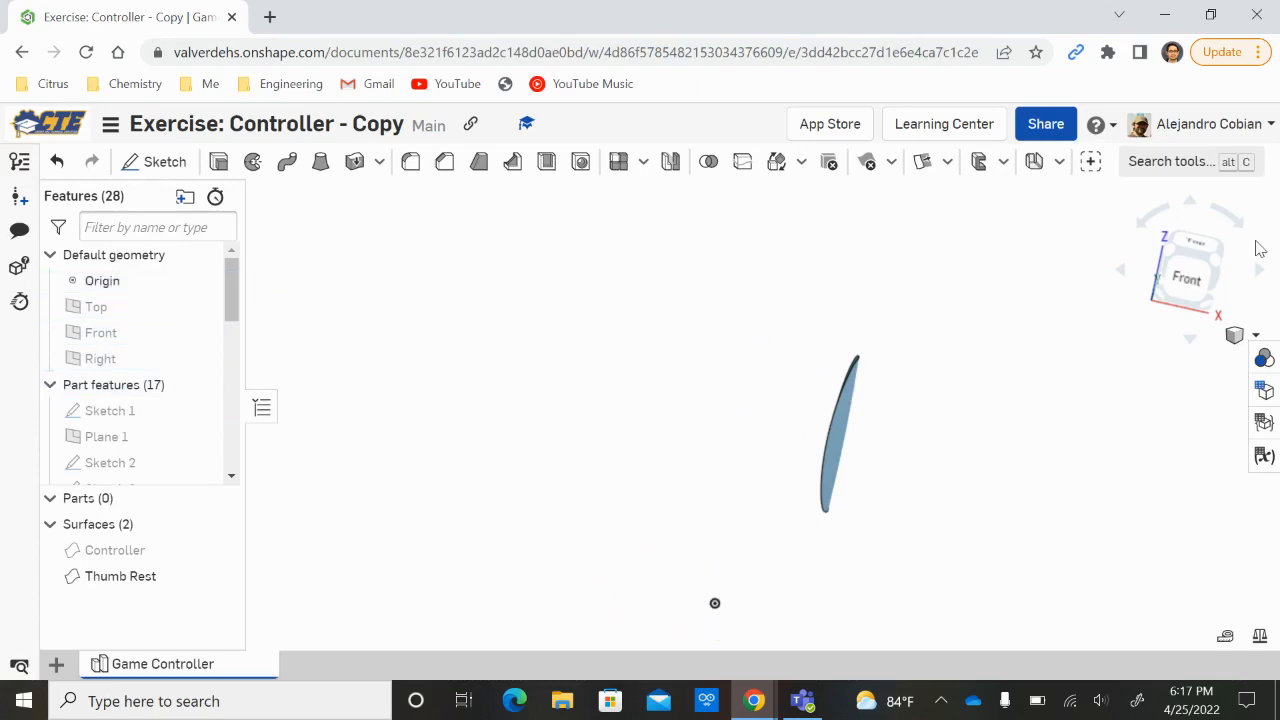
click(1186, 276)
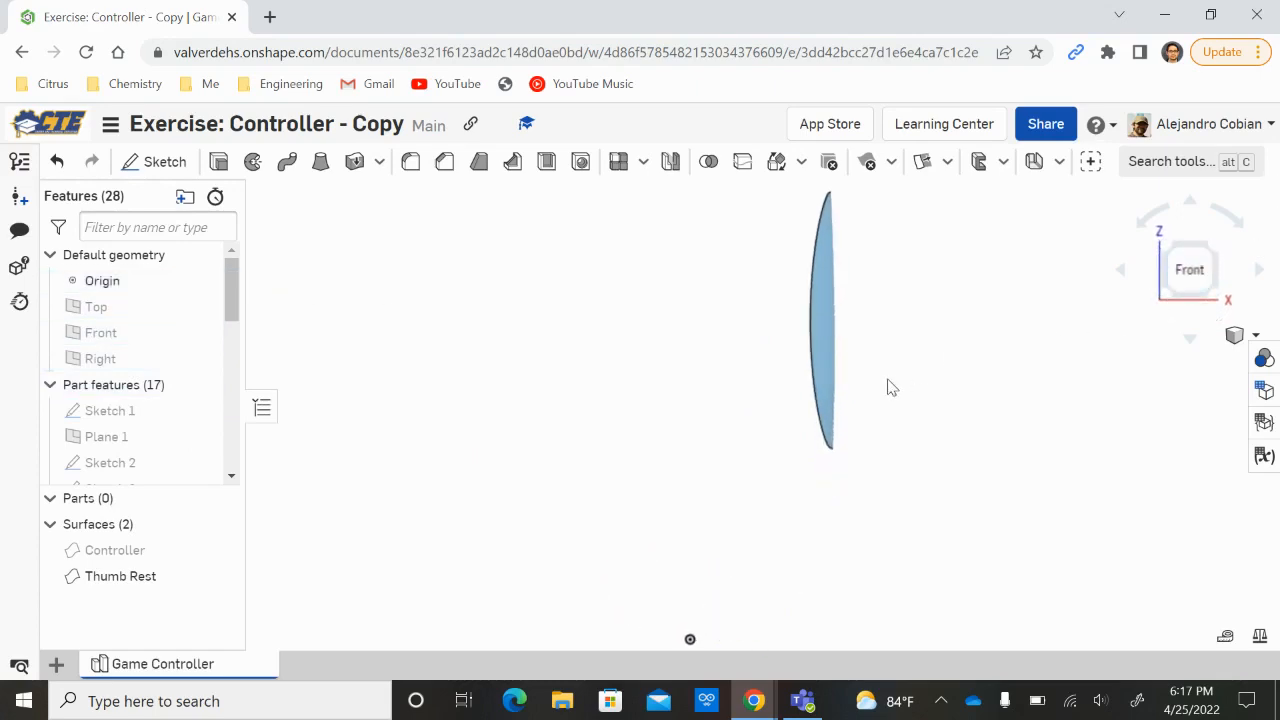
Start a Move face feature and set its type to Rotate, as shown in step 10 of the exercise.
key(alt+Tab)
key(alt+Tab)
click(891, 162)
click(912, 264)
click(480, 261)
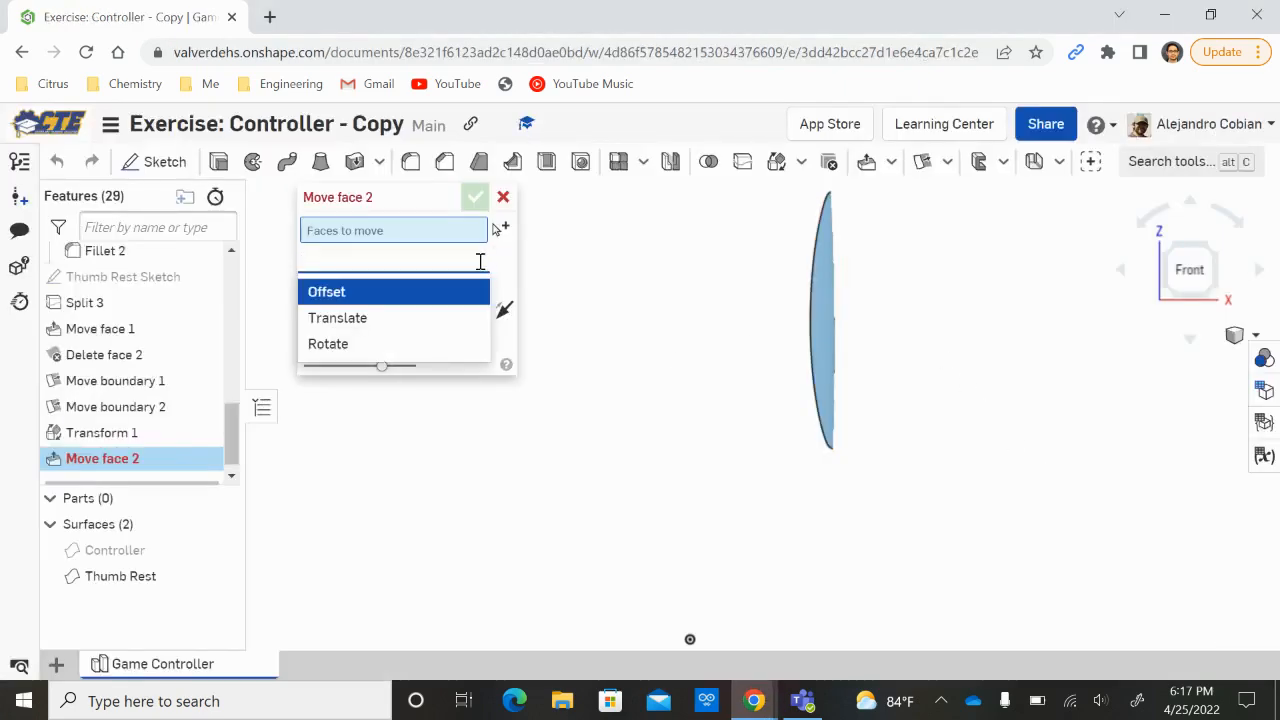
click(440, 318)
key(alt+Tab)
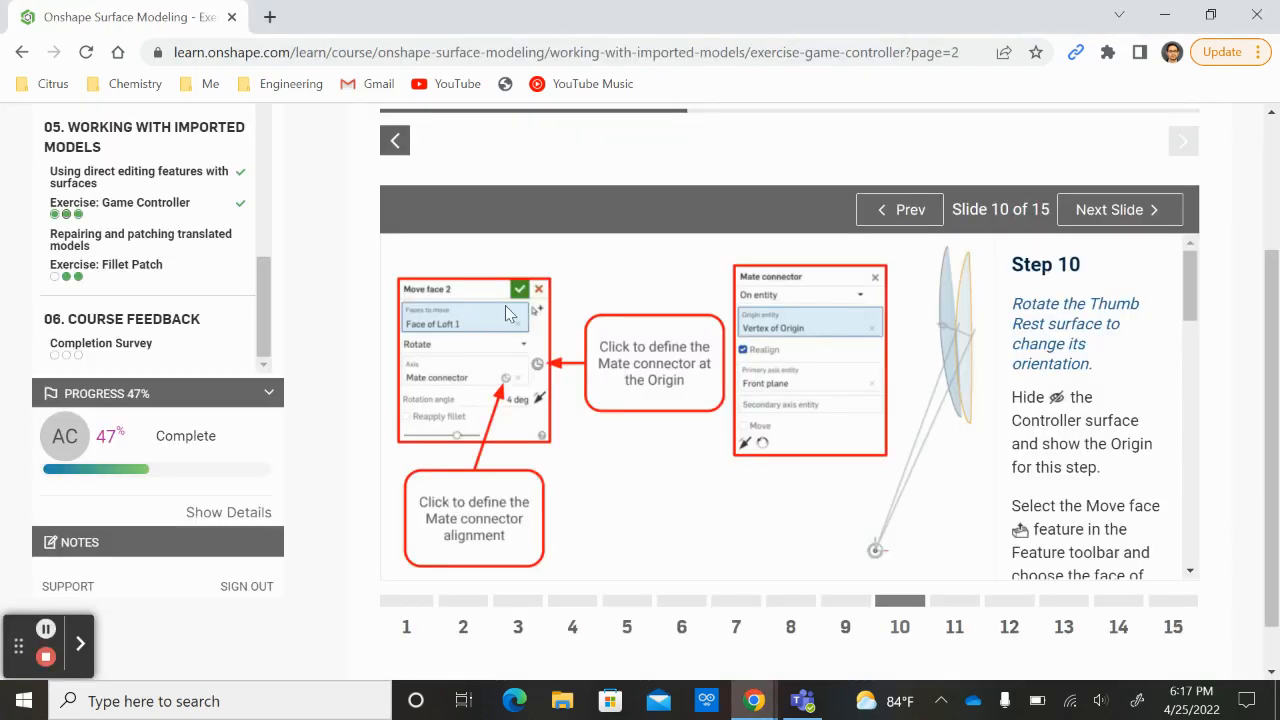
key(alt+Tab)
click(480, 261)
click(406, 343)
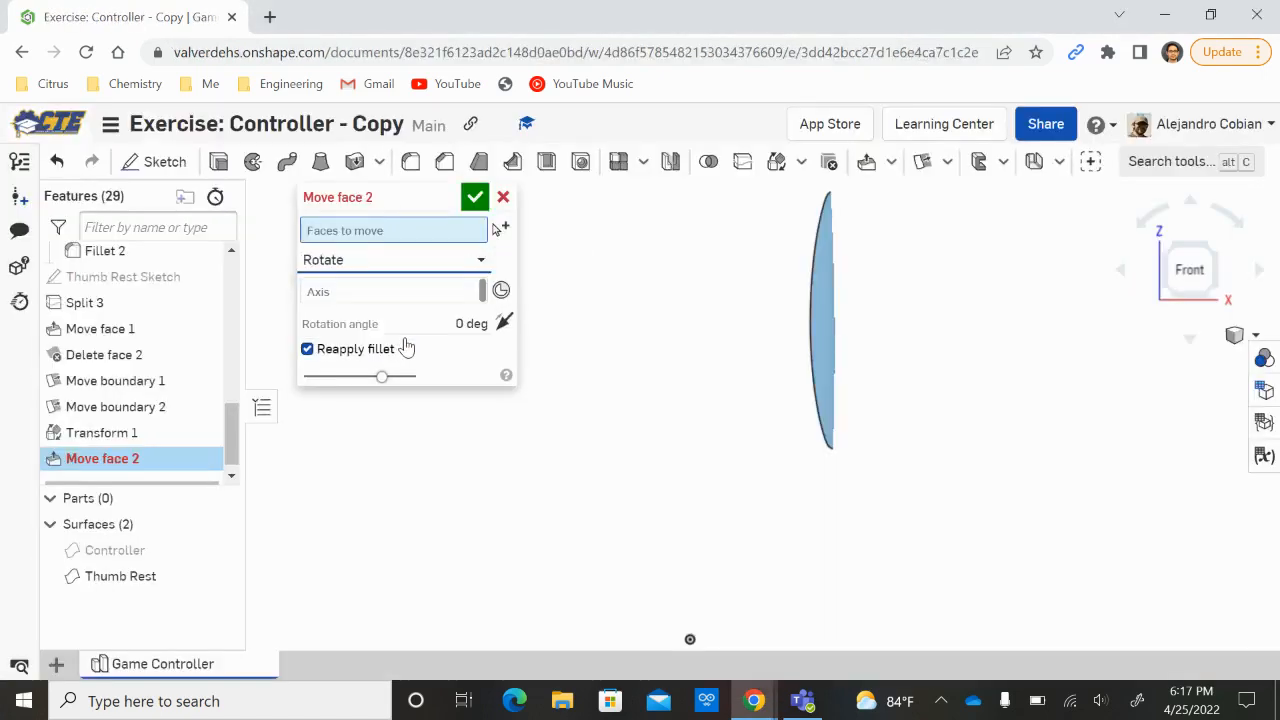
Select the blue thumb rest face as the face to move and a mate connector at the Origin as the rotation axis.
key(alt+Tab)
key(alt+Tab)
click(820, 322)
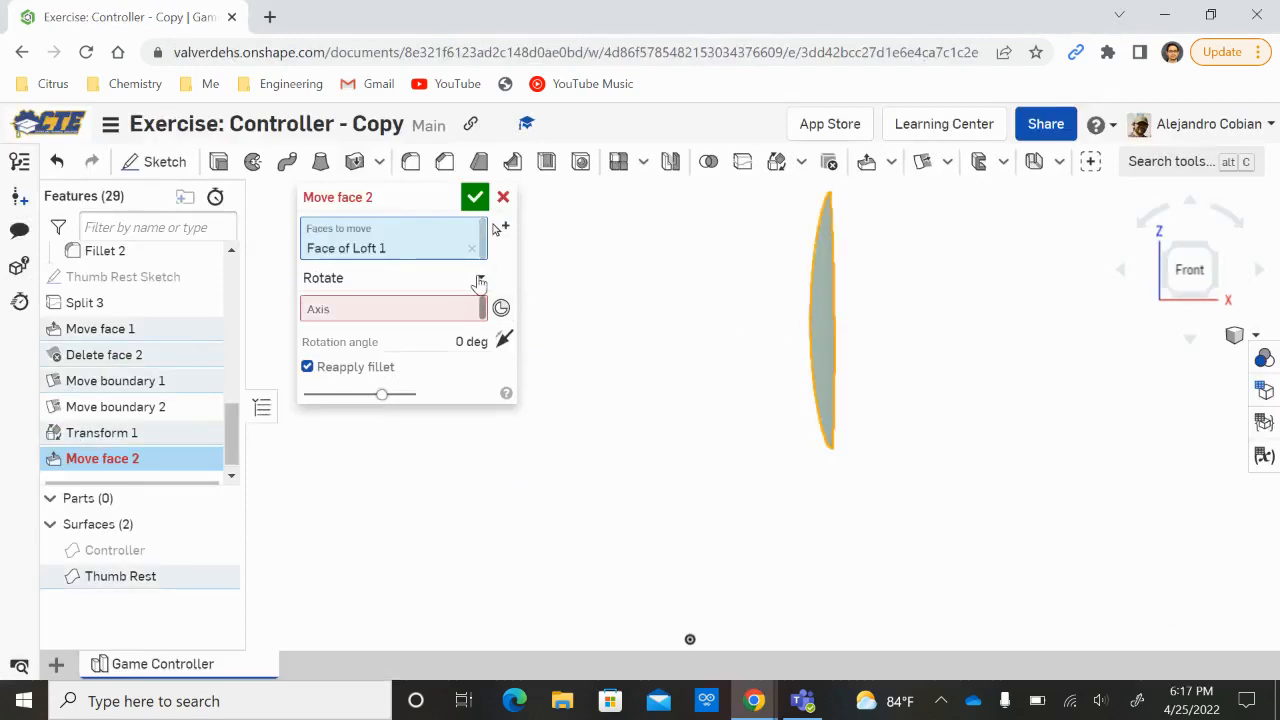
key(alt+Tab)
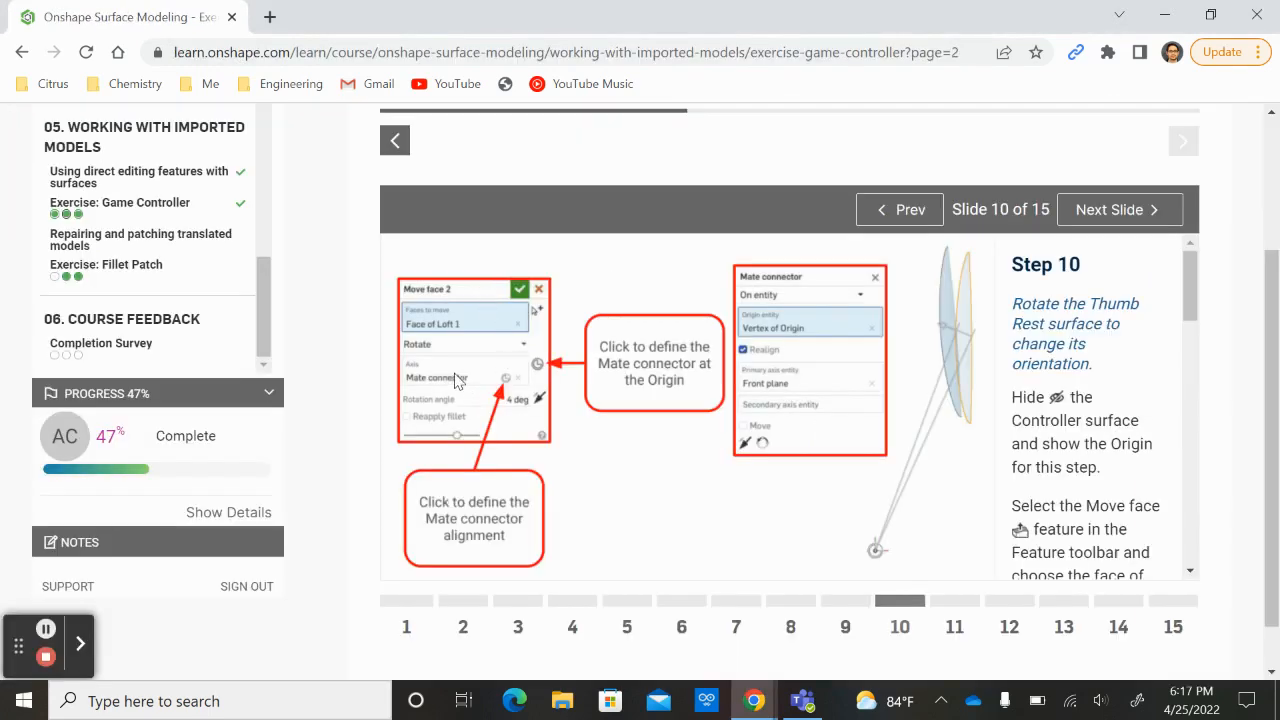
key(alt+Tab)
click(459, 308)
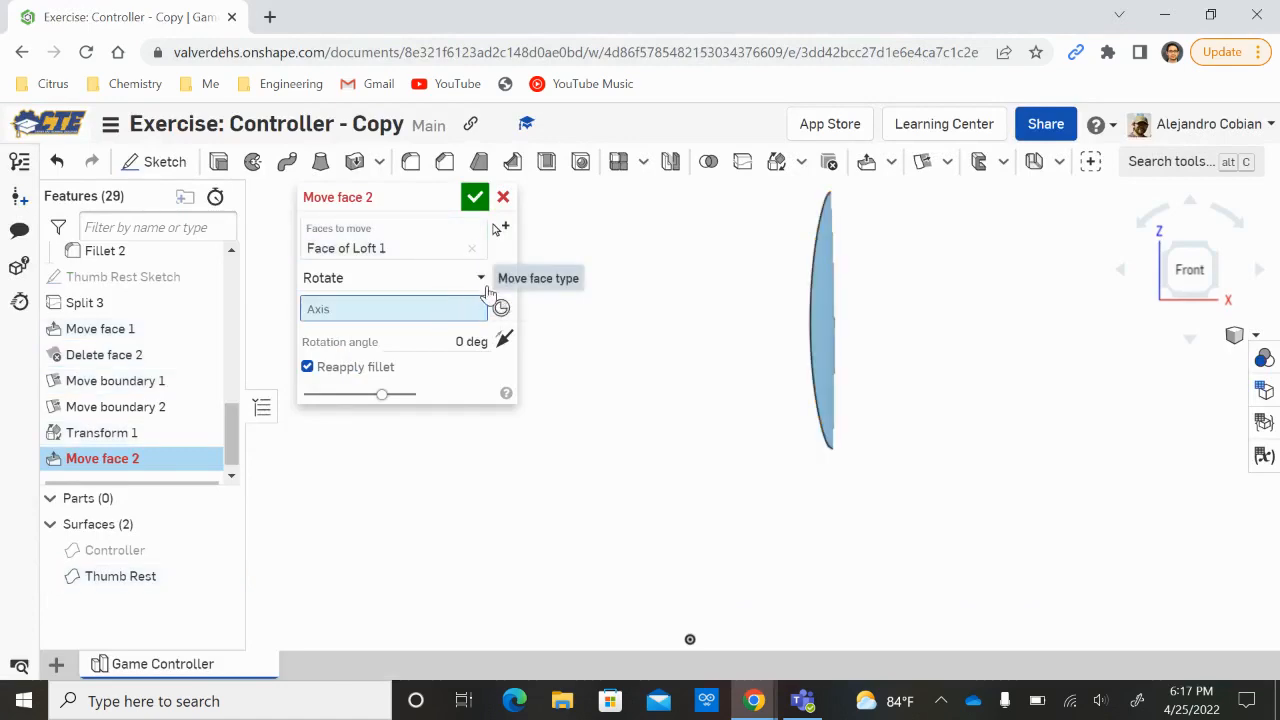
key(alt+Tab)
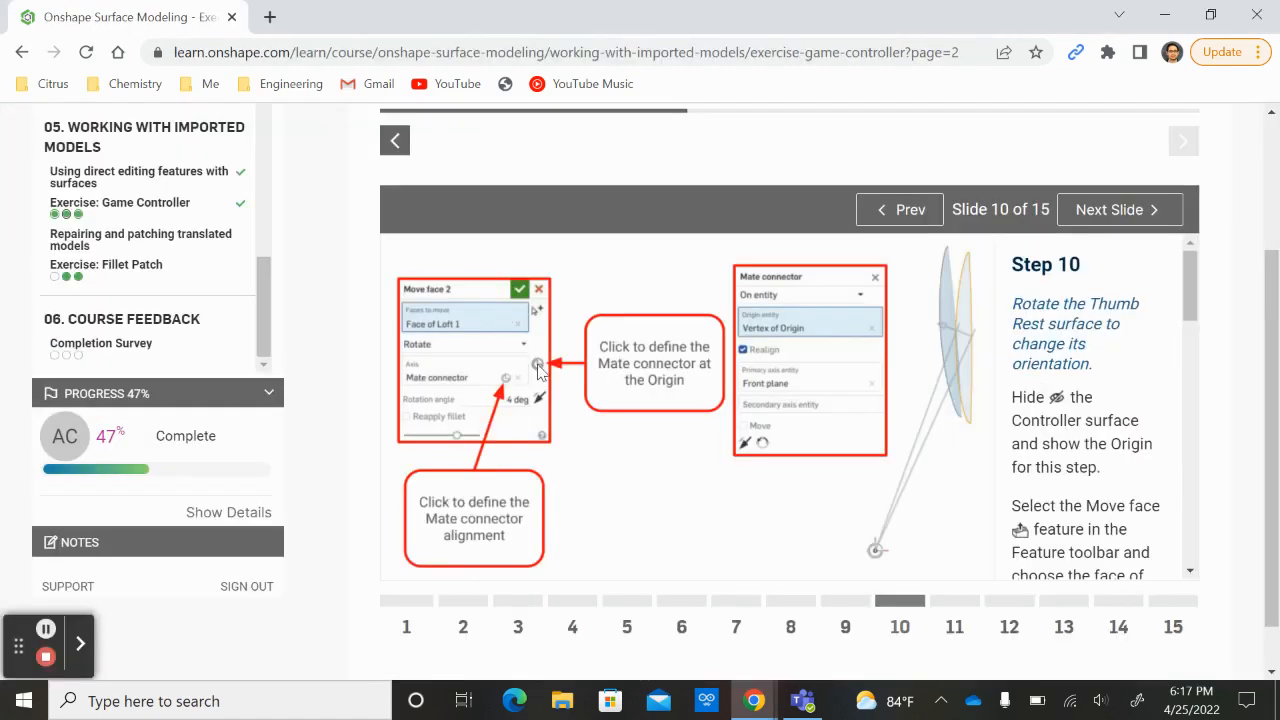
key(alt+Tab)
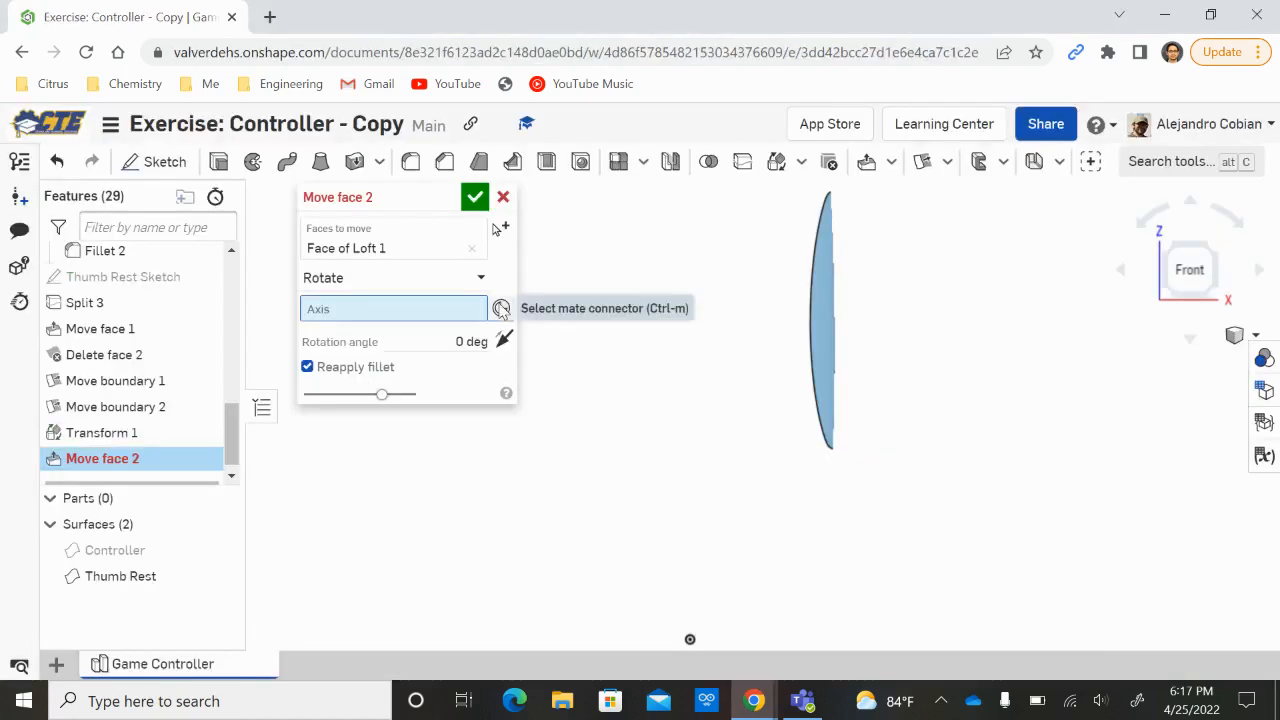
click(693, 643)
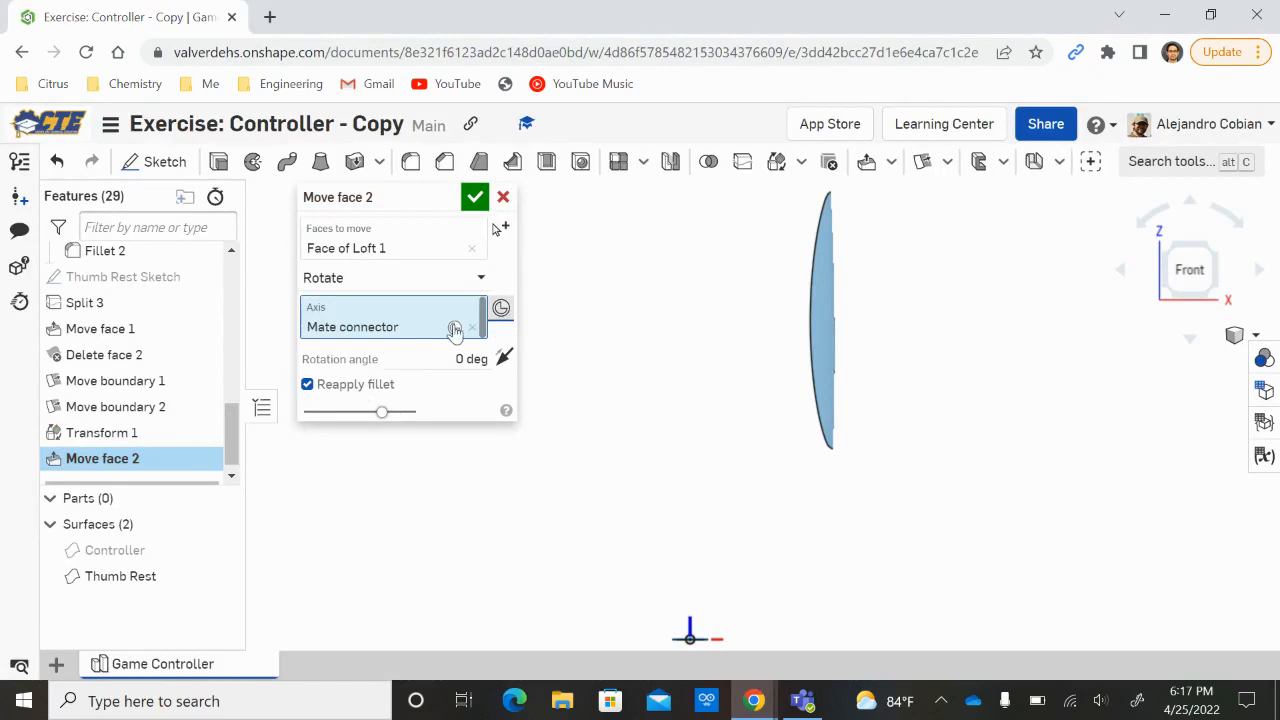
Edit the axis mate connector's alignment by enabling Realign with the Front plane as the primary axis entity.
key(alt+Tab)
key(alt+Tab)
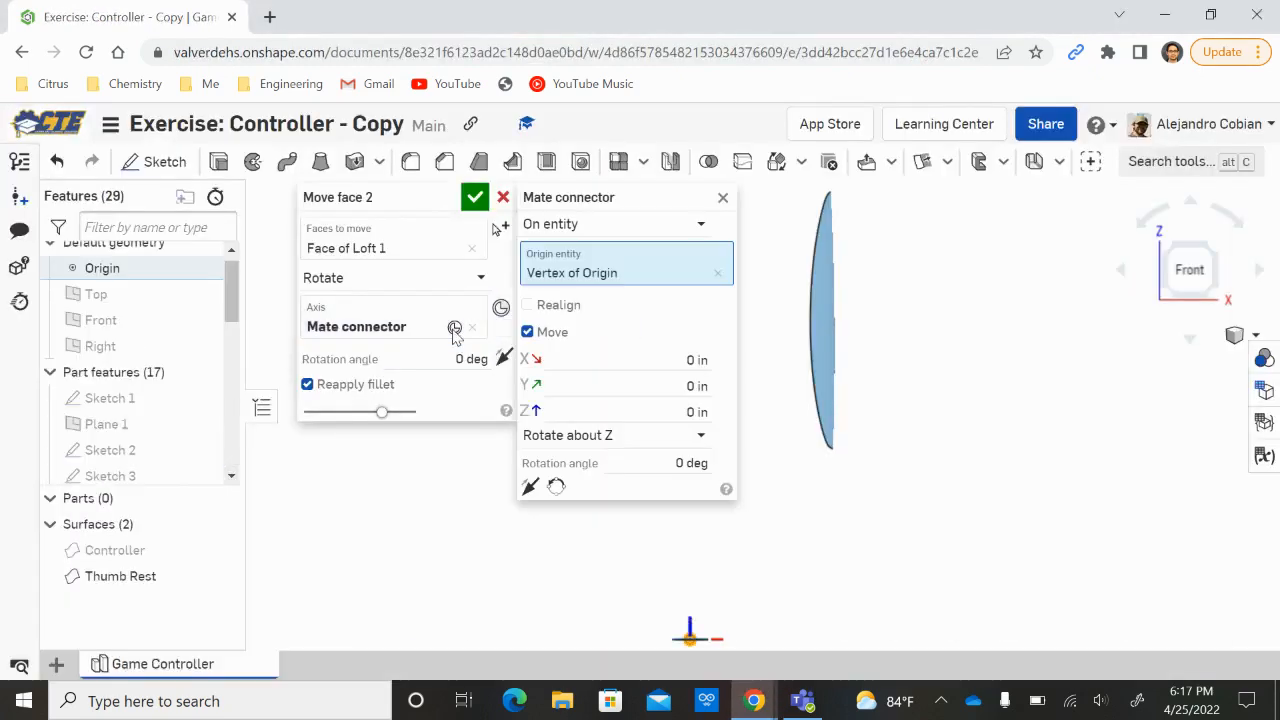
click(454, 328)
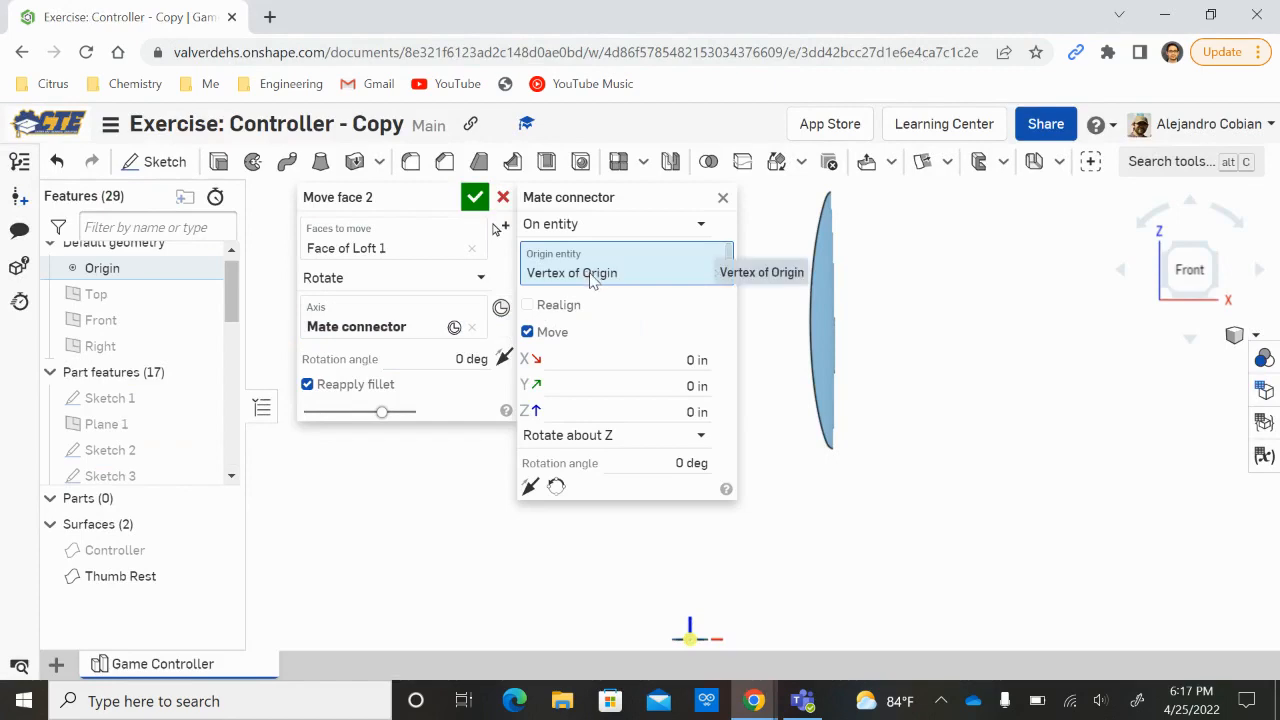
key(alt+Tab)
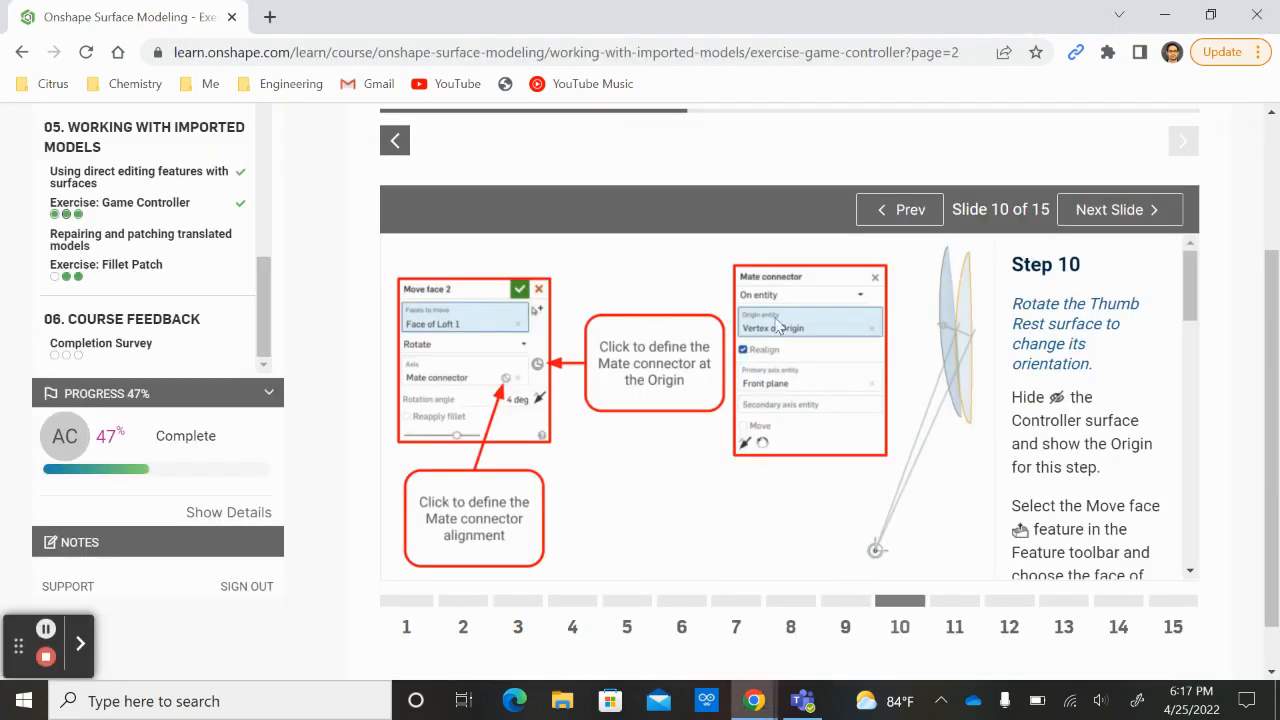
key(alt+Tab)
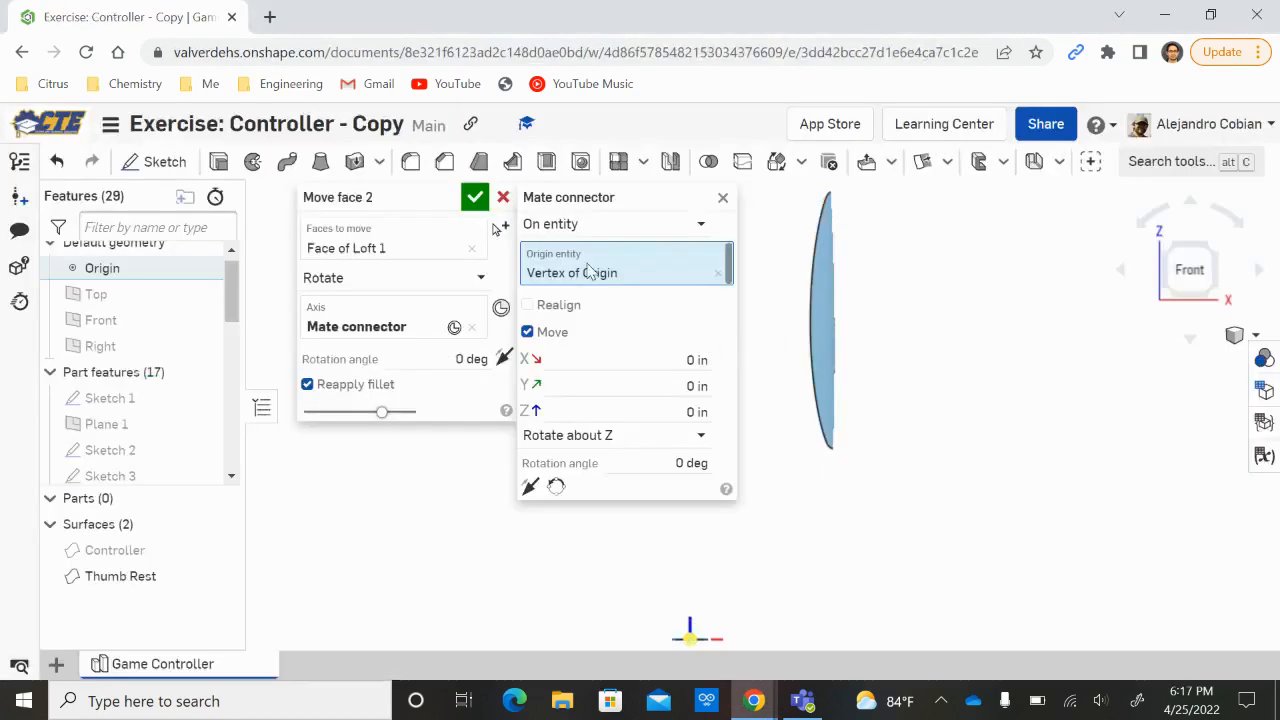
key(alt+Tab)
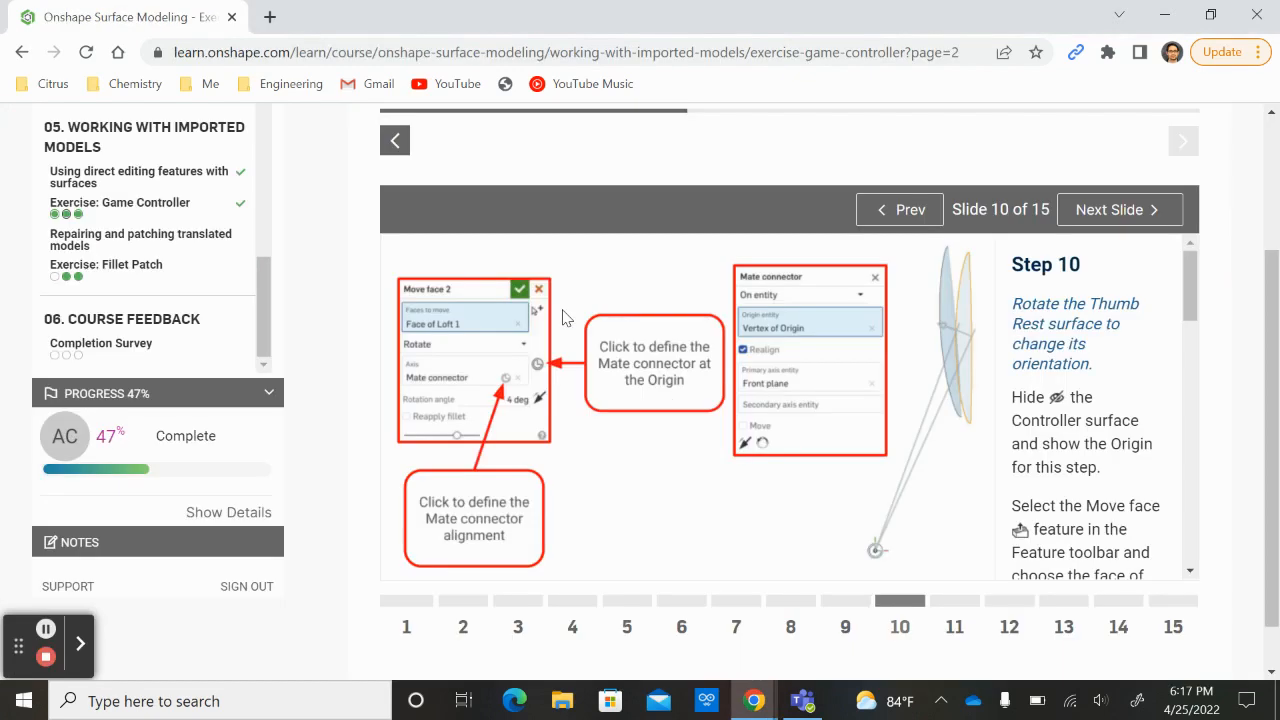
key(alt+Tab)
click(547, 313)
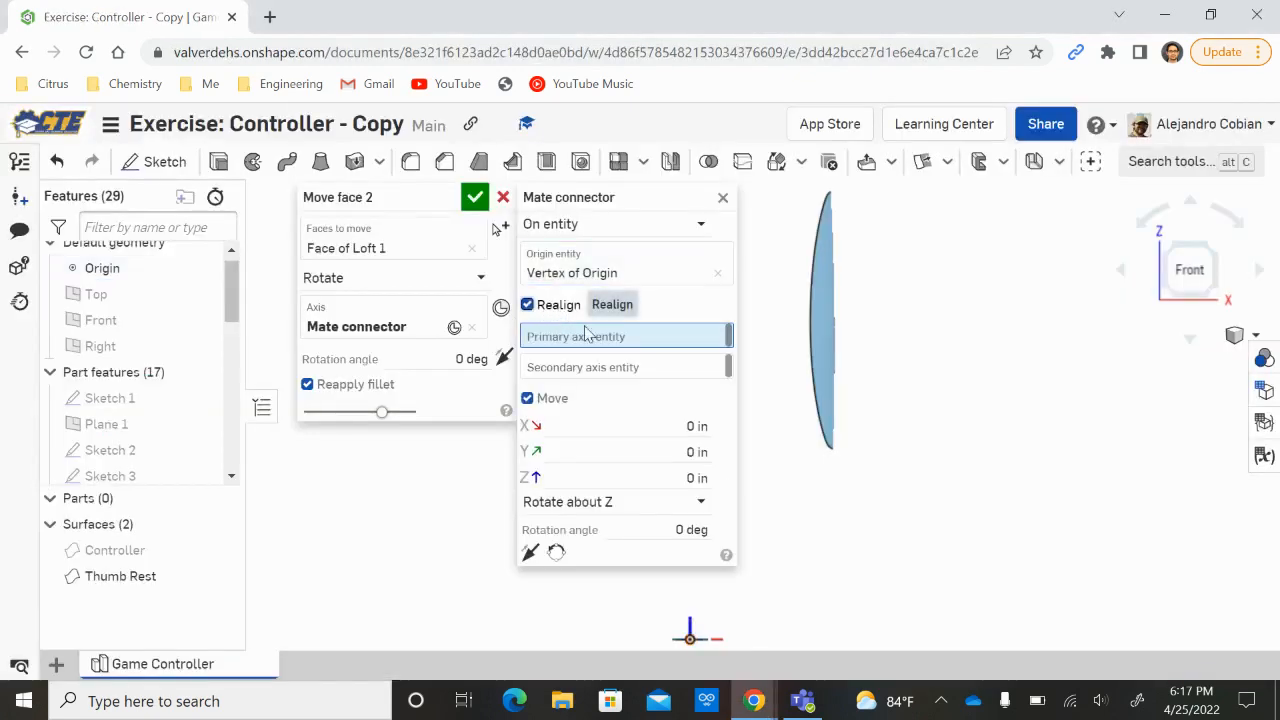
key(alt+Tab)
key(alt+Tab)
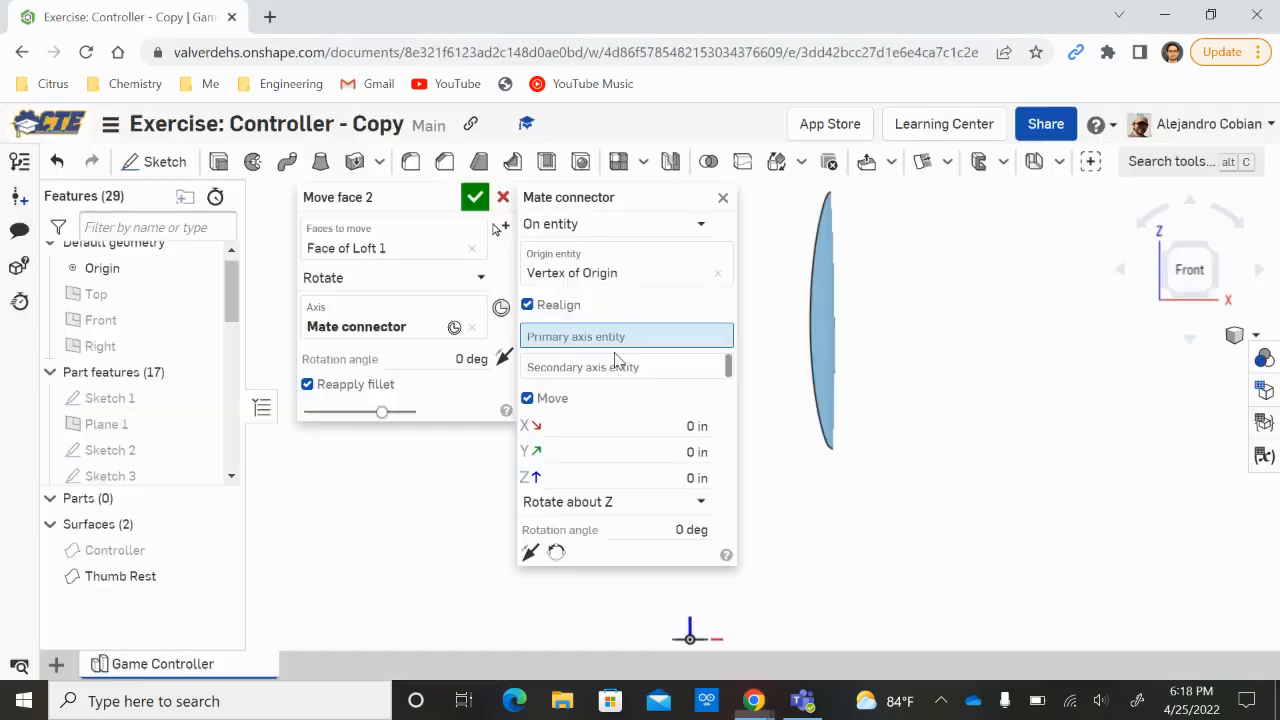
click(122, 326)
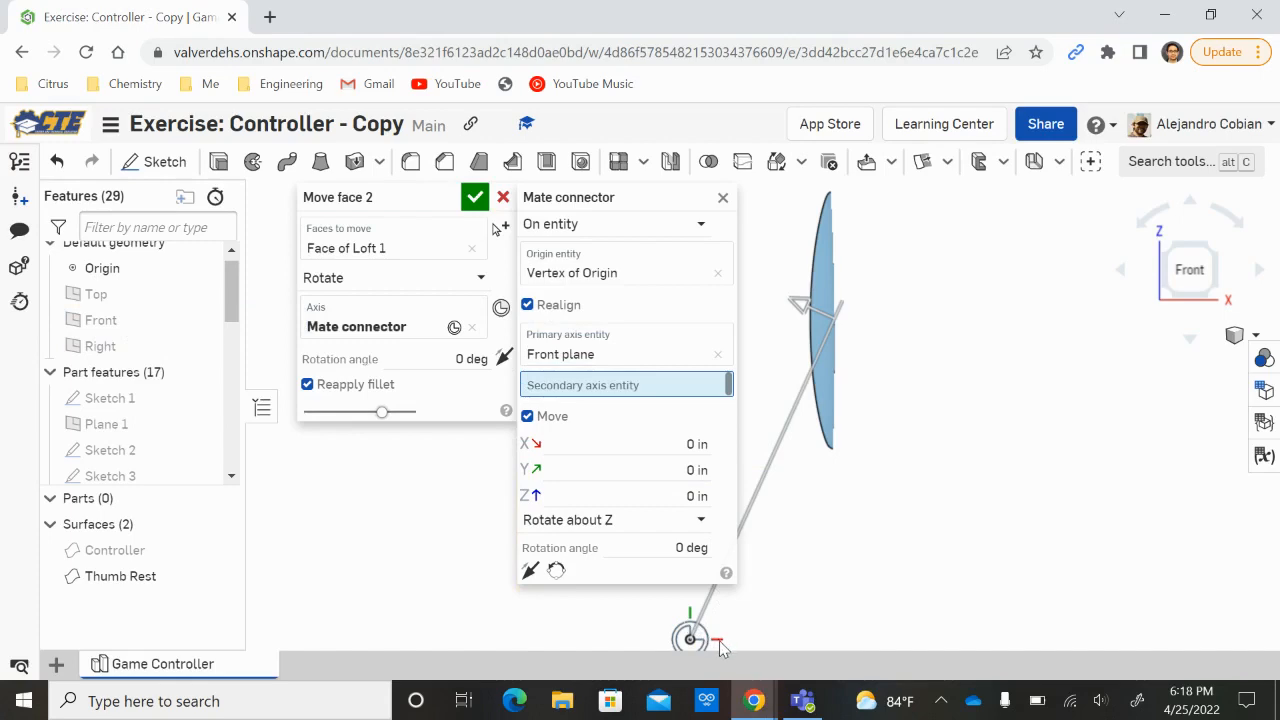
Set the Move face rotation angle to 4 degrees and accept the feature, comparing the thumb rest before and after.
key(alt+Tab)
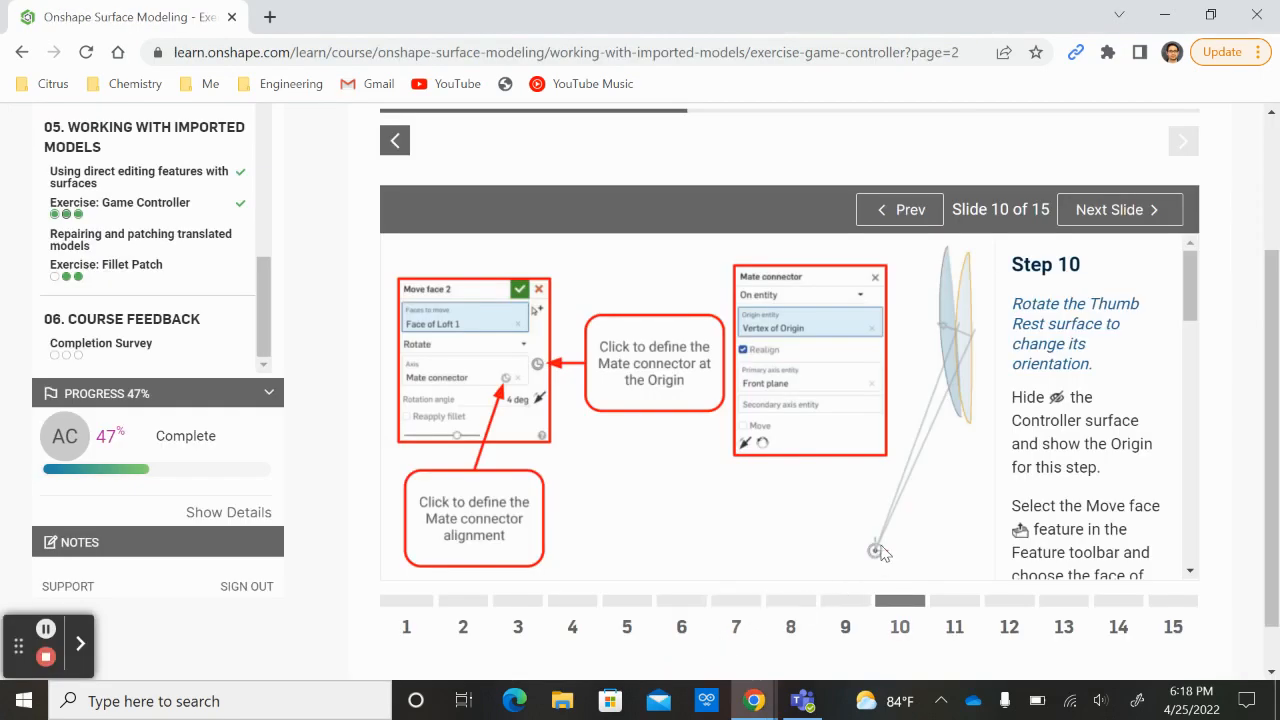
key(alt+Tab)
click(474, 362)
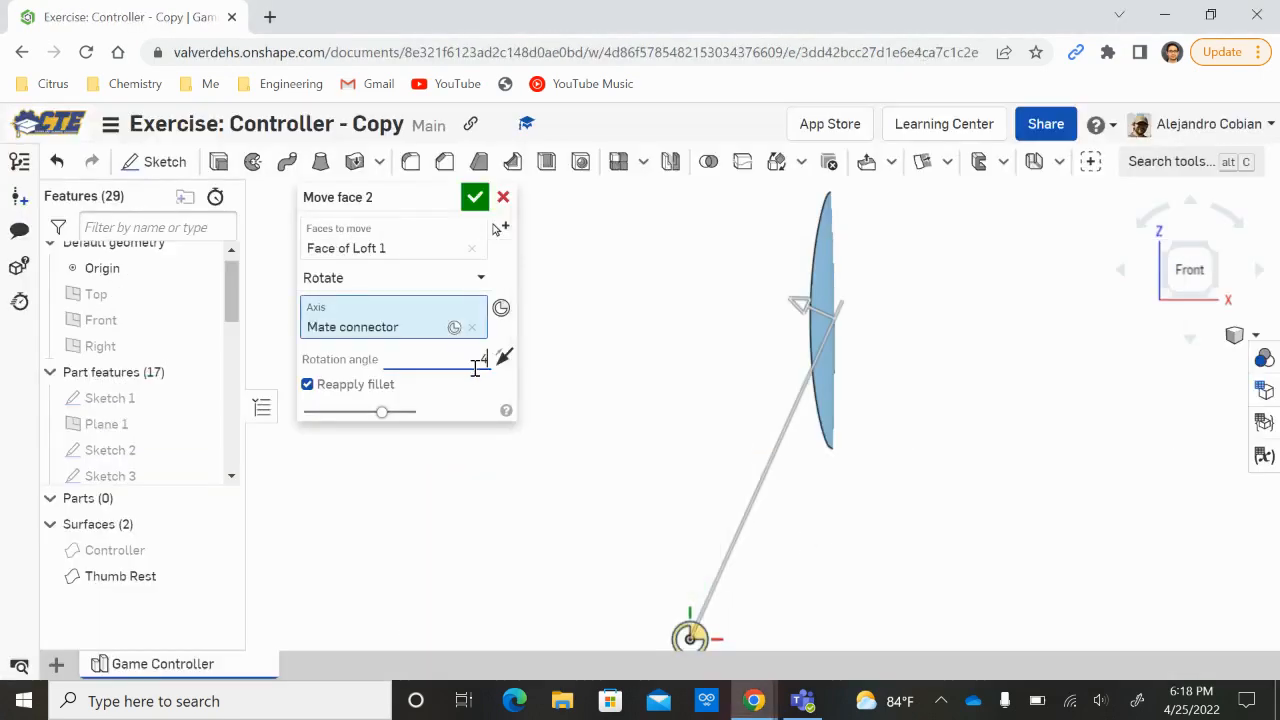
text(4)
click(474, 197)
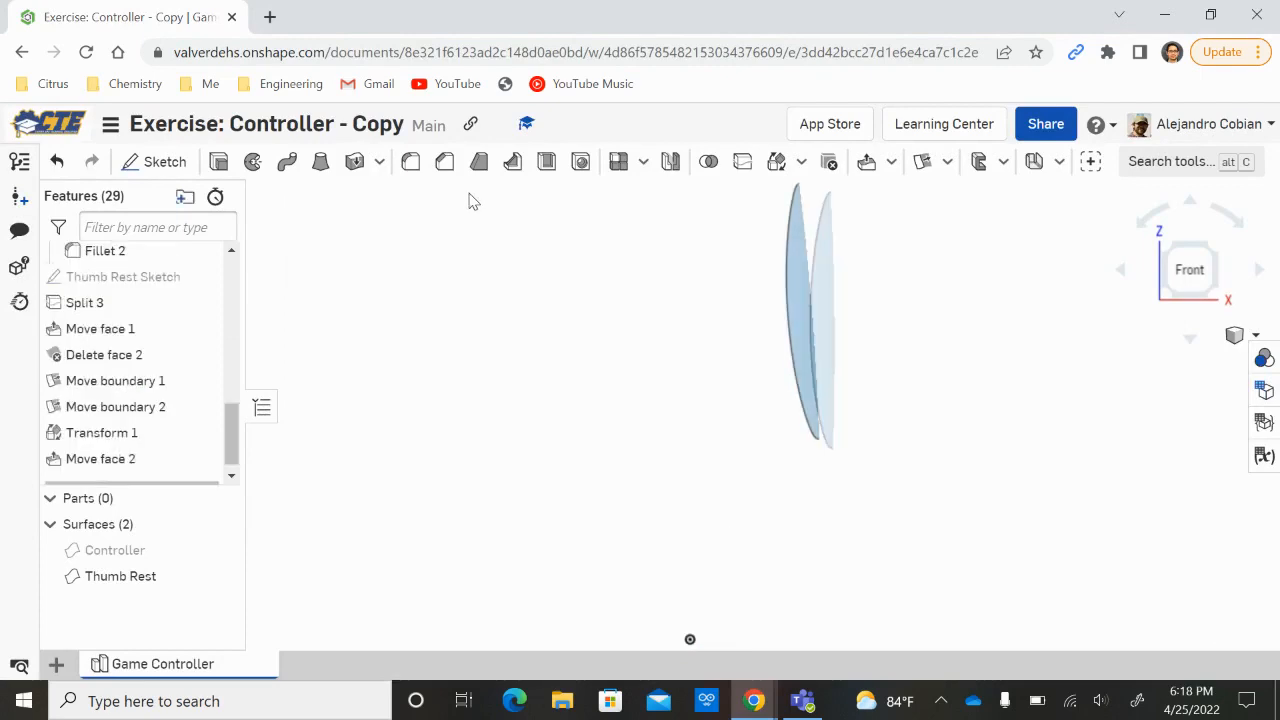
click(57, 161)
click(91, 161)
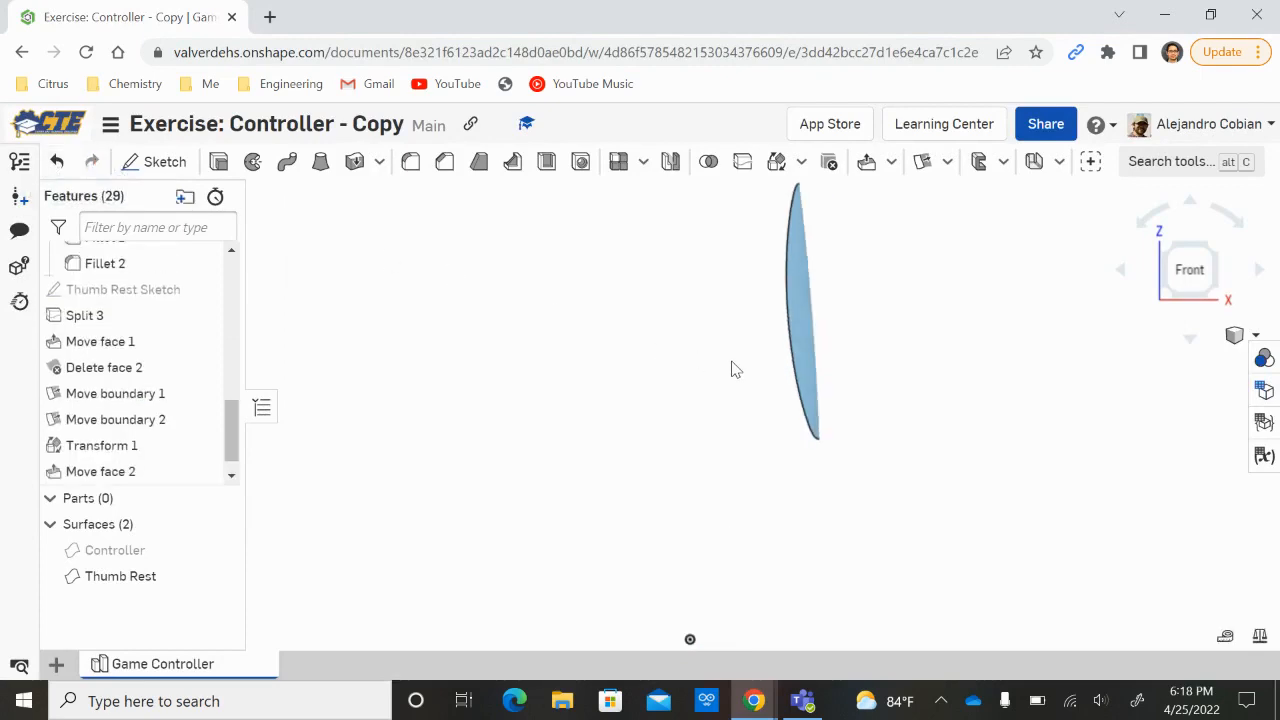
Show the Controller surface again and fit the whole model in a front view.
key(alt+Tab)
key(alt+Tab)
click(220, 551)
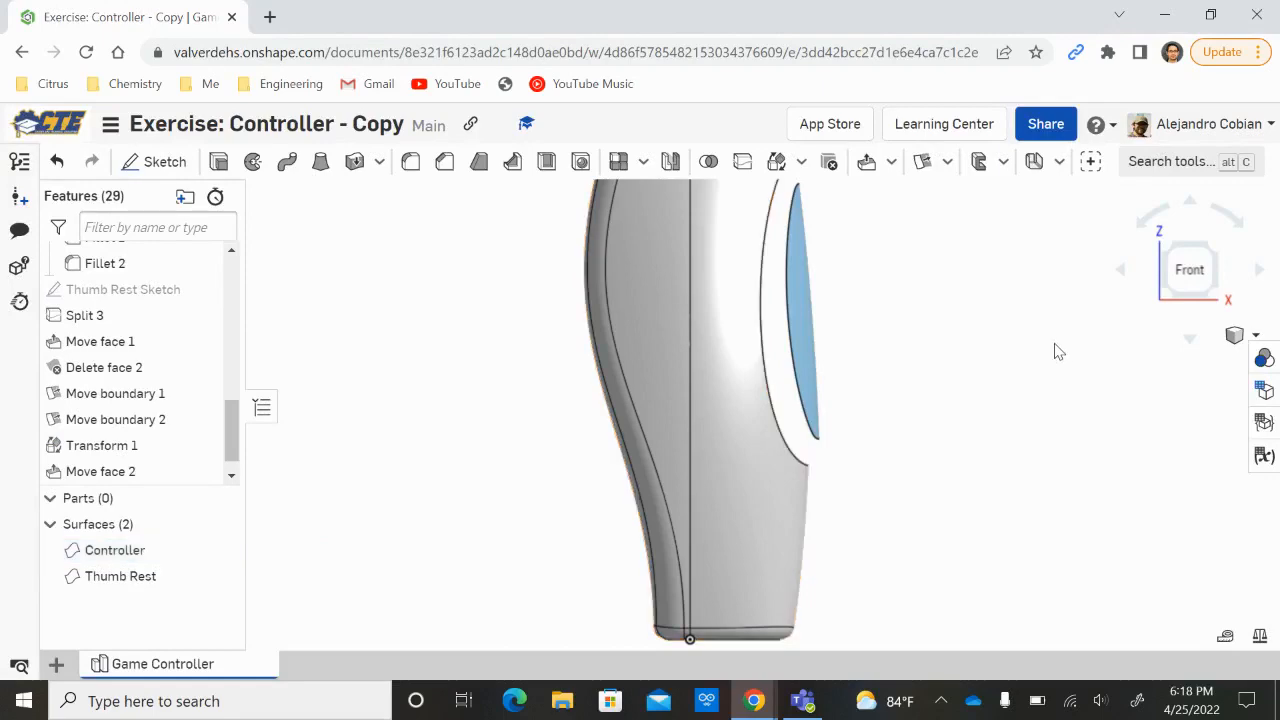
click(1188, 283)
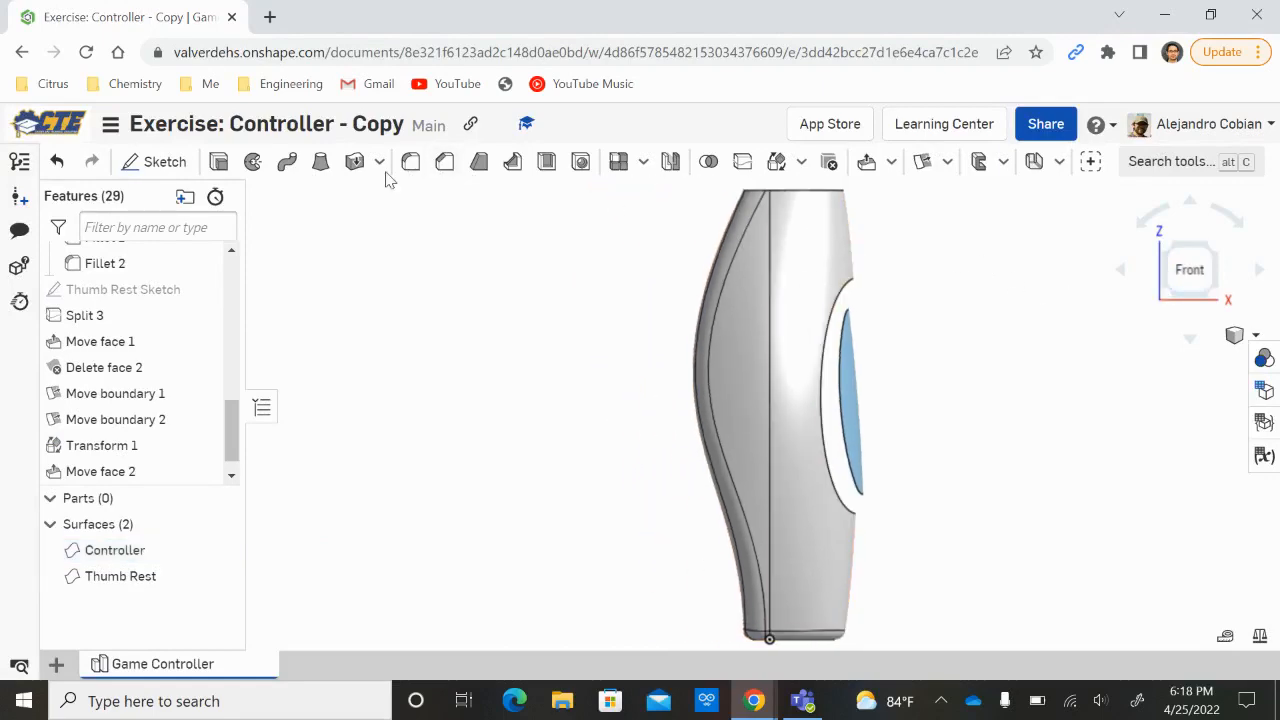
Start a surface Loft set to Add, following step 11 of the exercise.
key(alt+Tab)
key(alt+Tab)
click(322, 161)
key(alt+Tab)
key(alt+Tab)
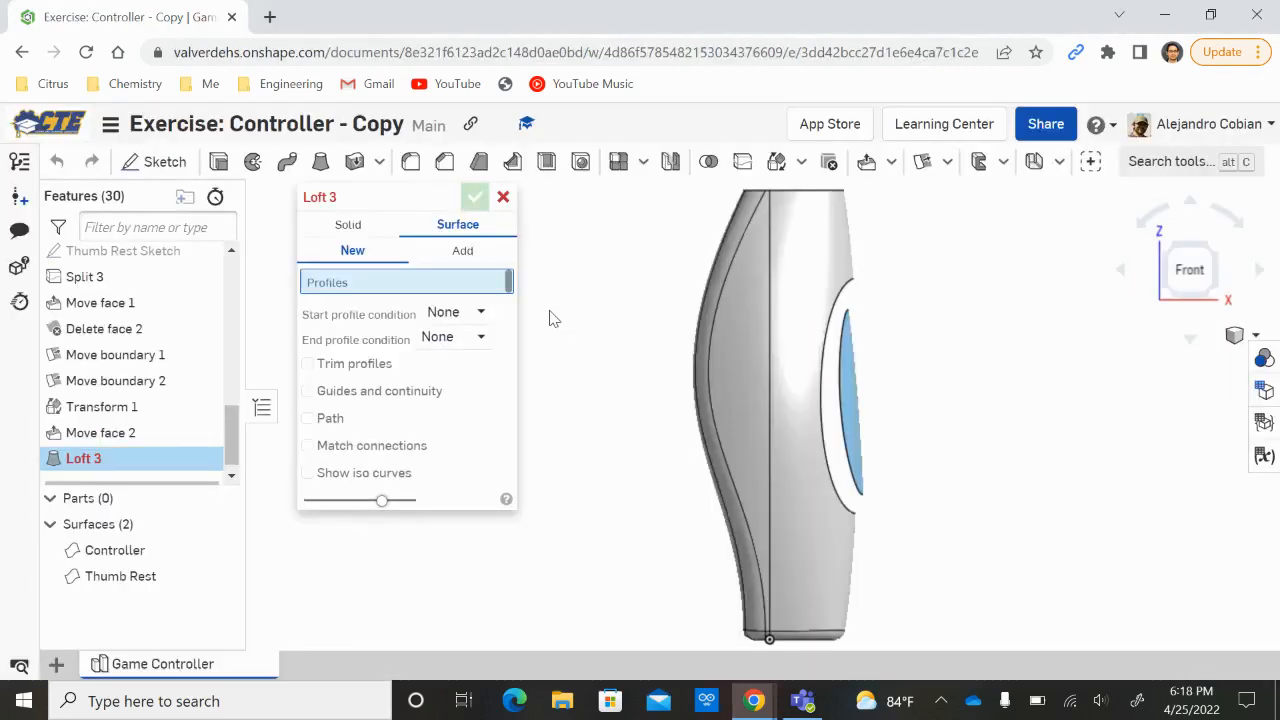
click(463, 258)
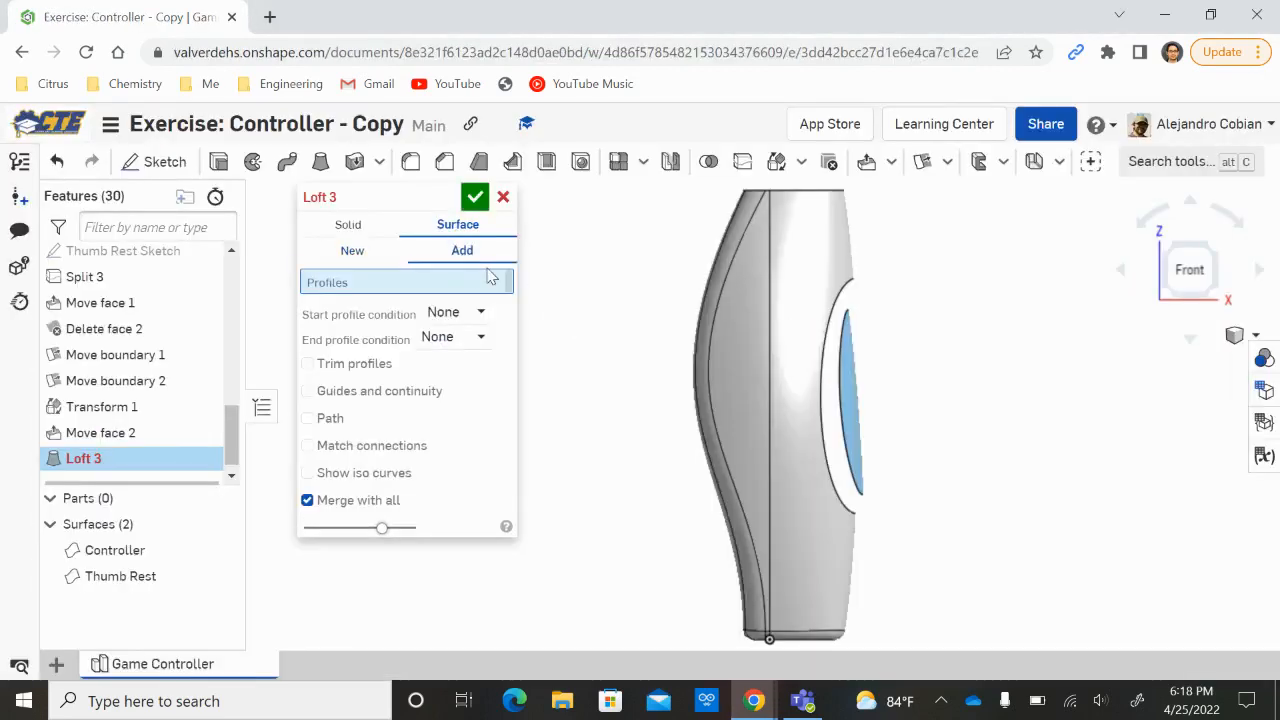
Select the Controller's opening edge and the blue thumb rest's outer edge as the loft profiles.
click(822, 340)
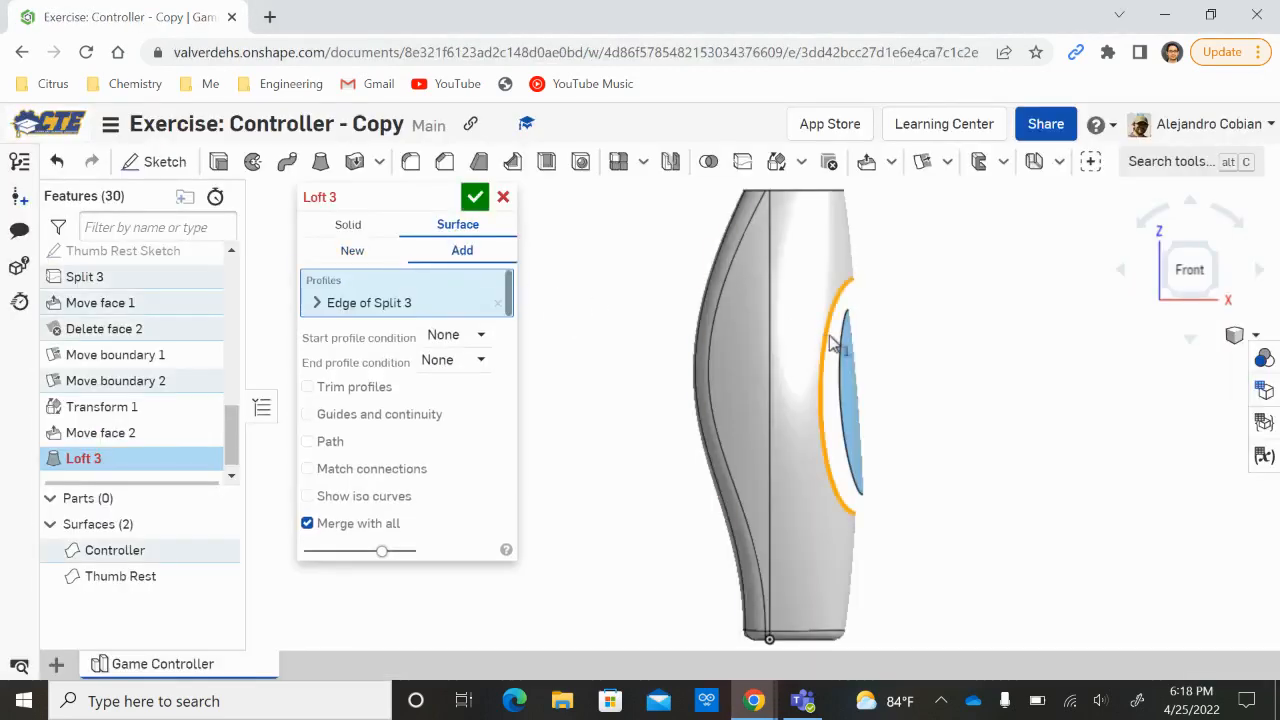
click(848, 357)
right_drag(948, 357, 903, 366)
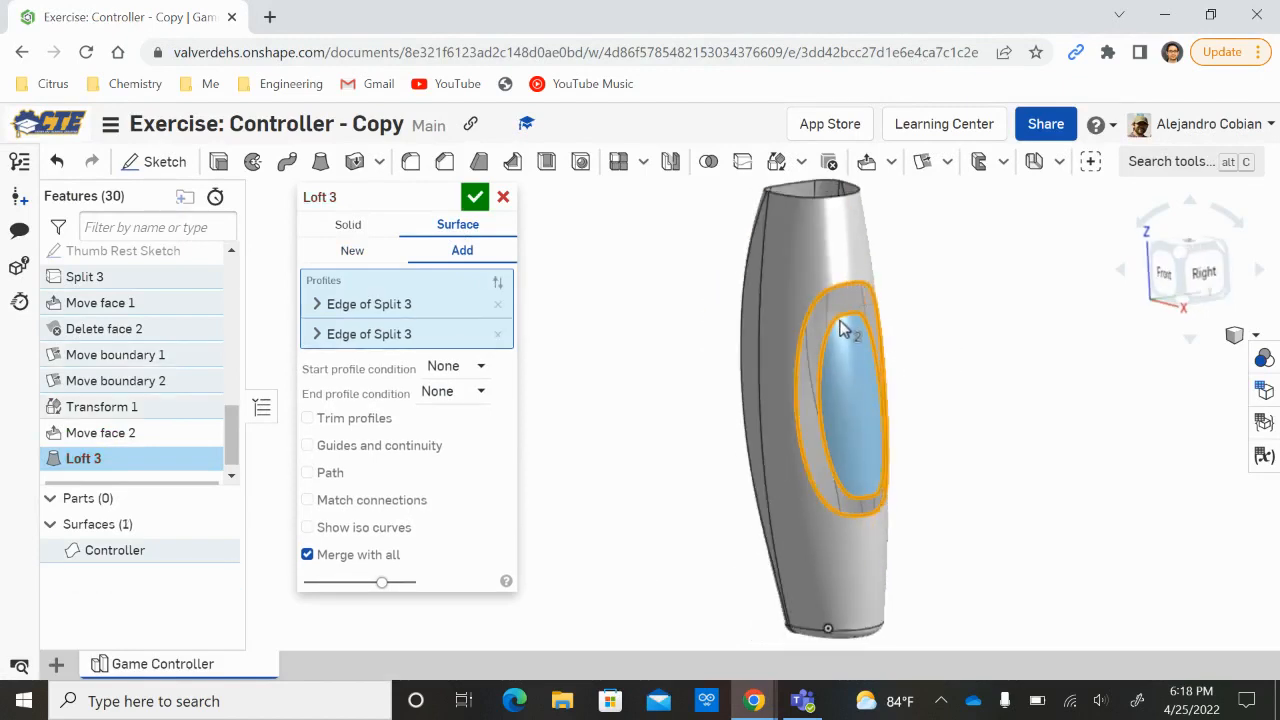
Set the loft's start profile condition to Match curvature with a start magnitude of 0.5.
key(alt+Tab)
key(alt+Tab)
click(470, 367)
click(480, 500)
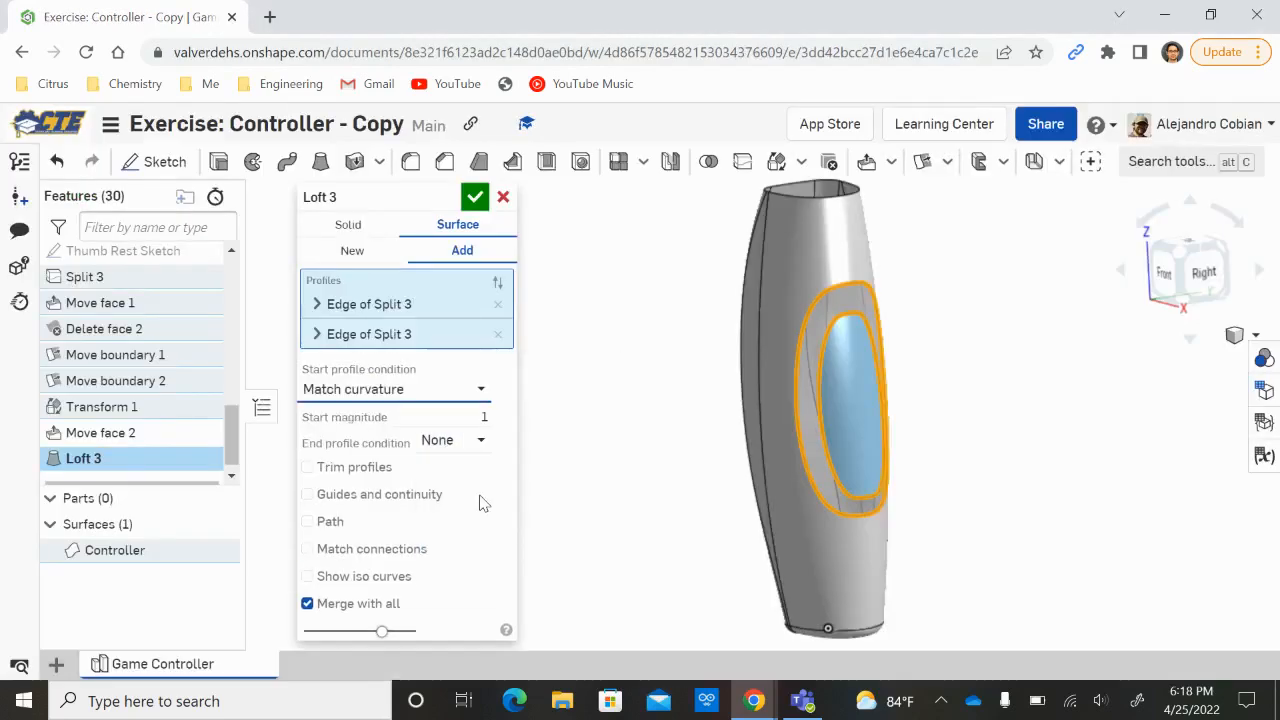
key(alt+Tab)
key(alt+Tab)
click(478, 417)
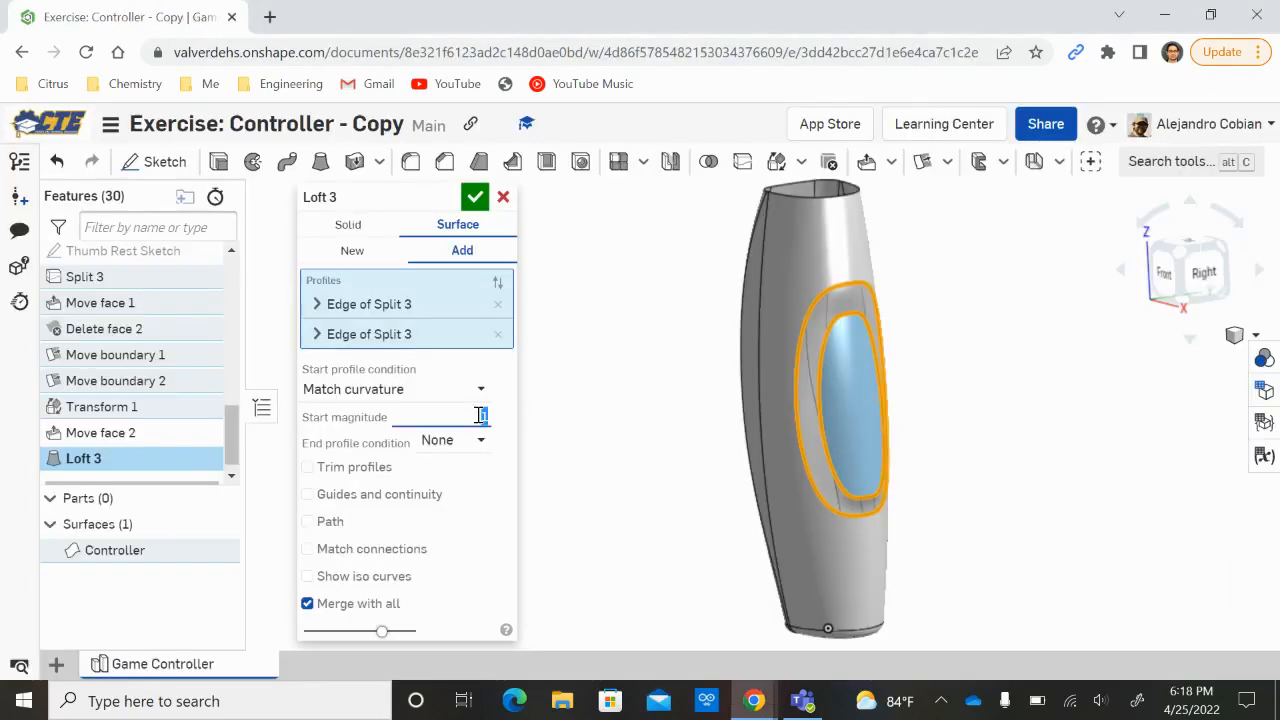
text(0.5)
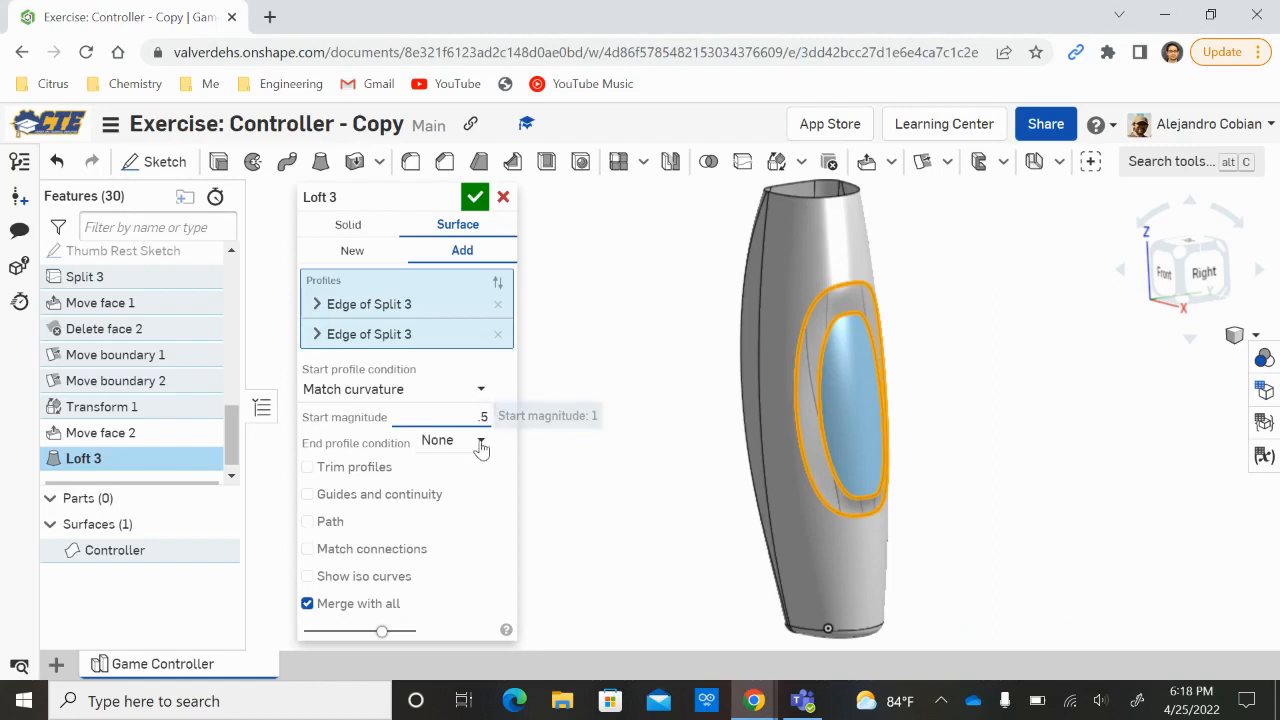
Set the loft's end profile condition to Match curvature with an end magnitude of 0.5, checking the exercise, and accept the loft.
click(480, 442)
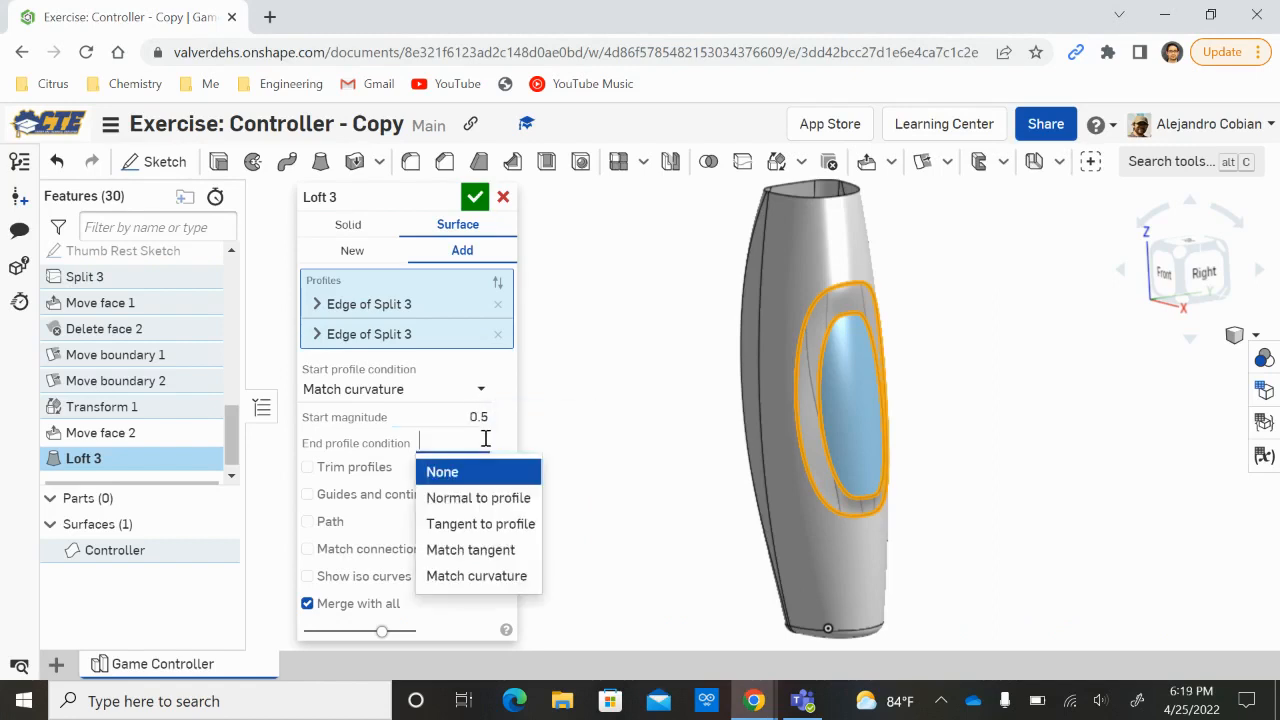
click(490, 574)
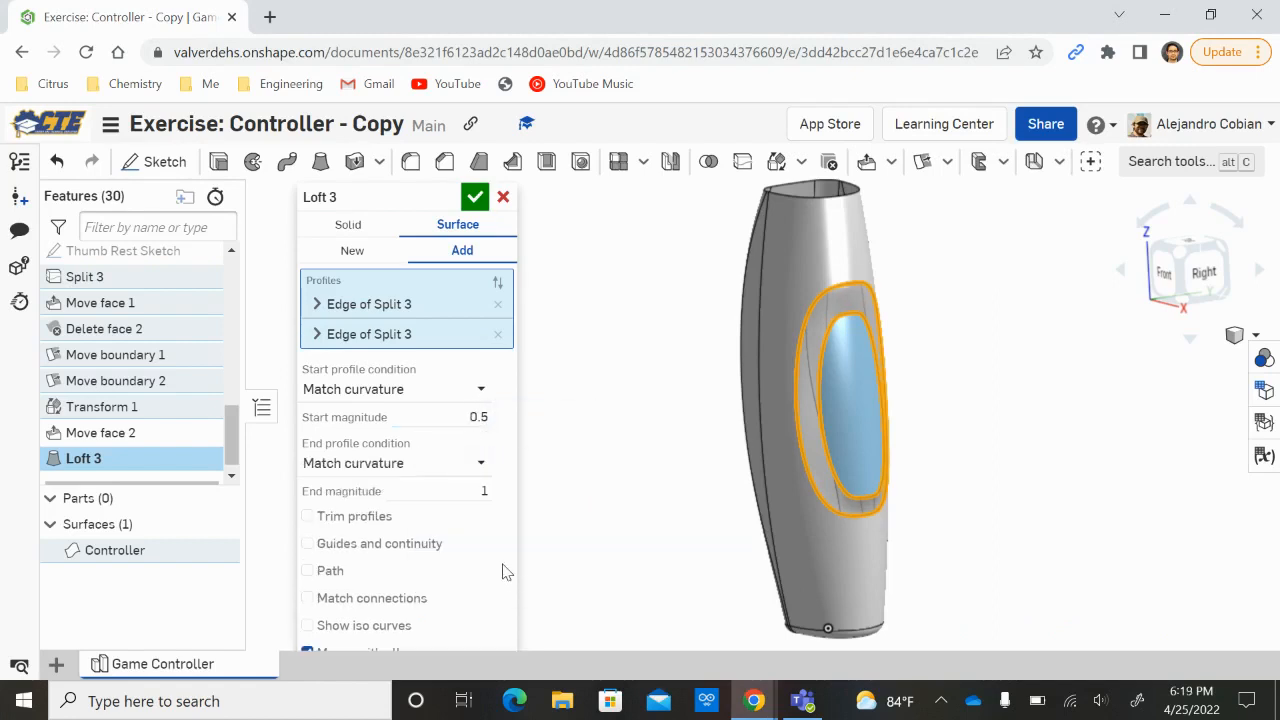
click(484, 489)
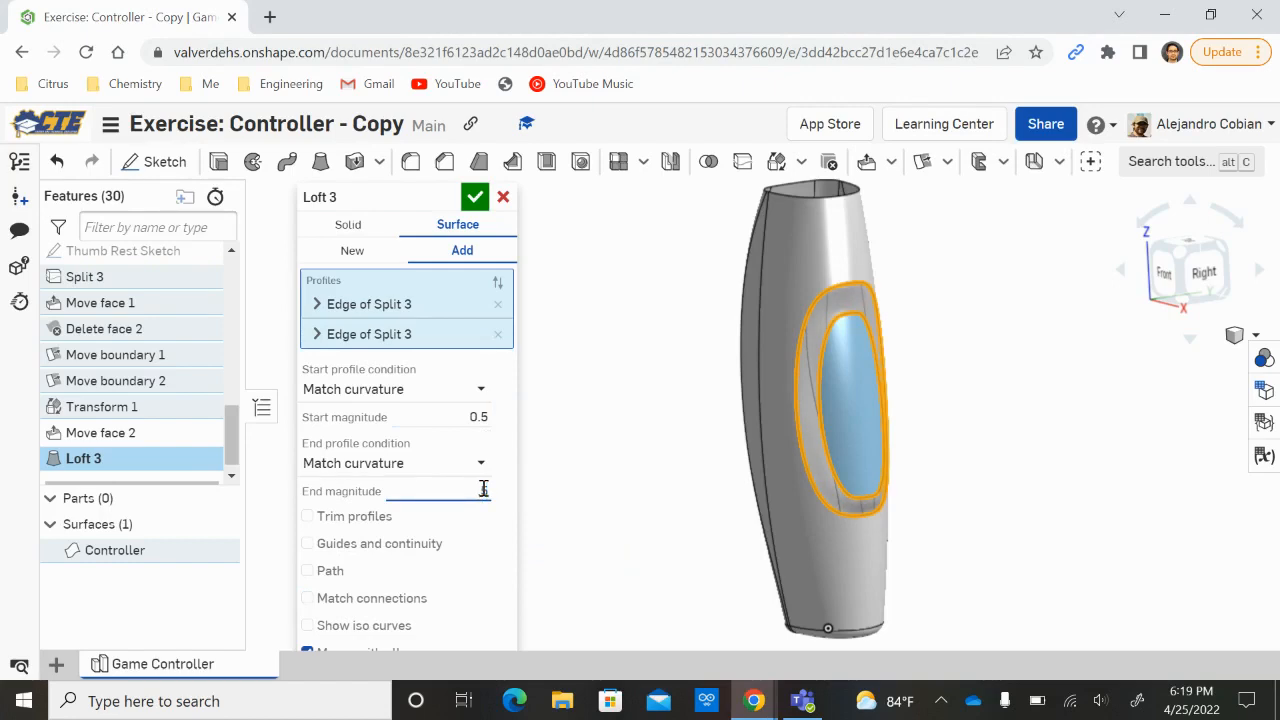
key(alt+Tab)
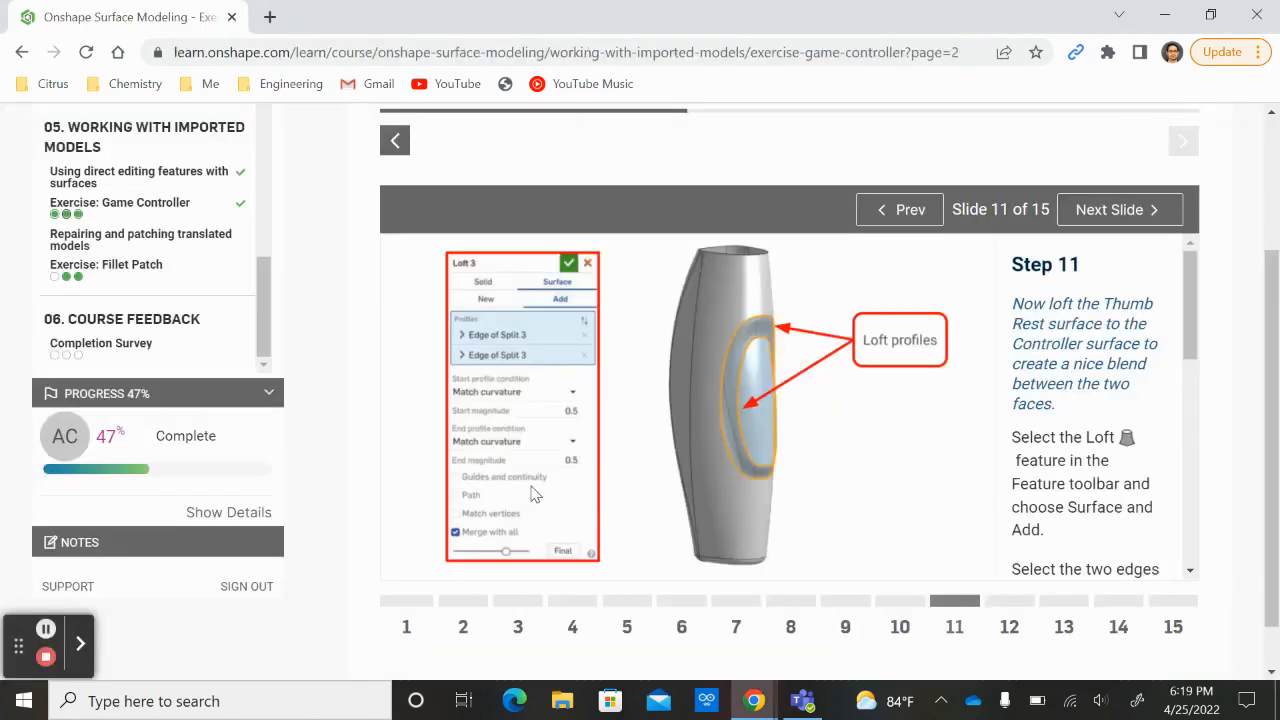
key(alt+Tab)
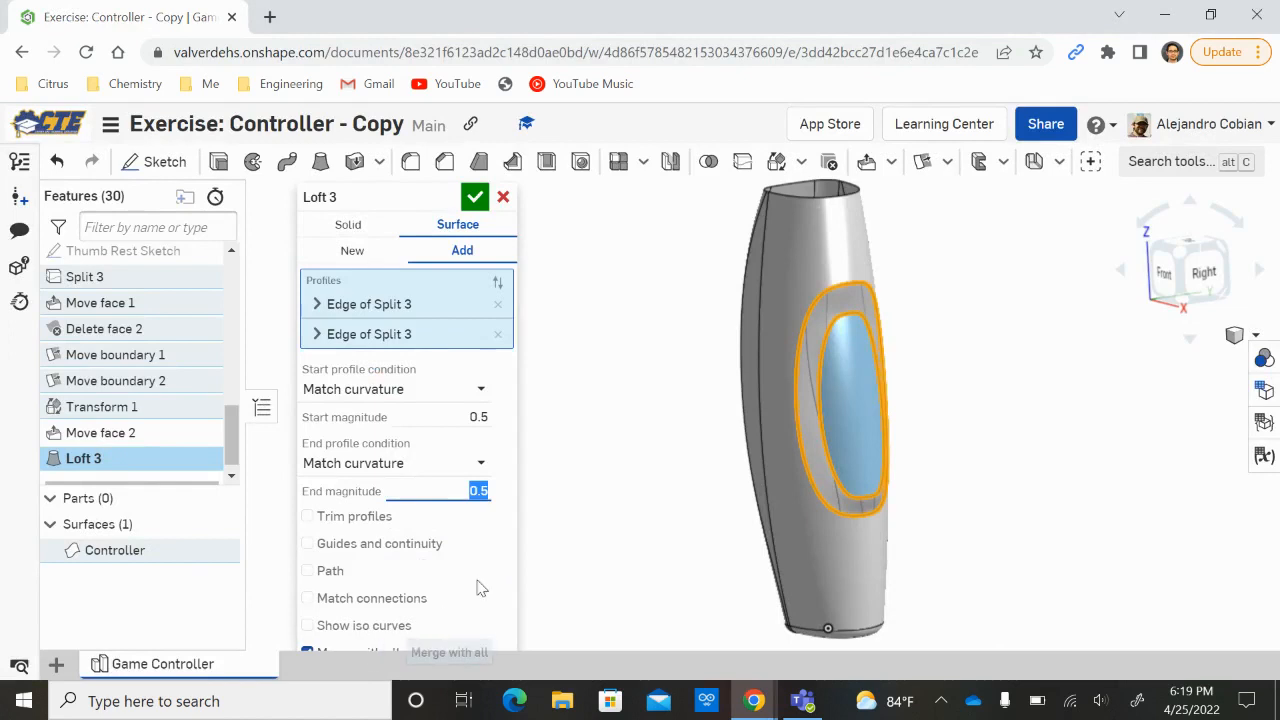
click(475, 199)
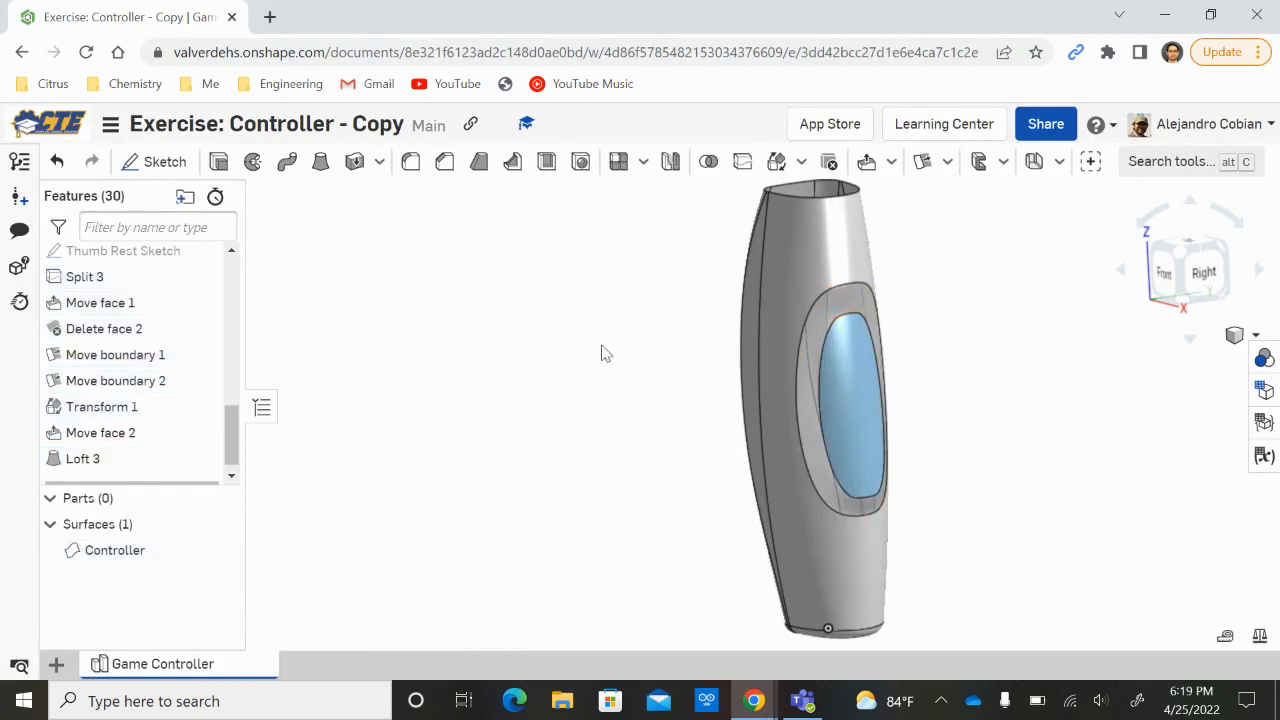
Compare the model with and without the thumb rest loft by undoing and redoing it.
right_drag(632, 495, 661, 487)
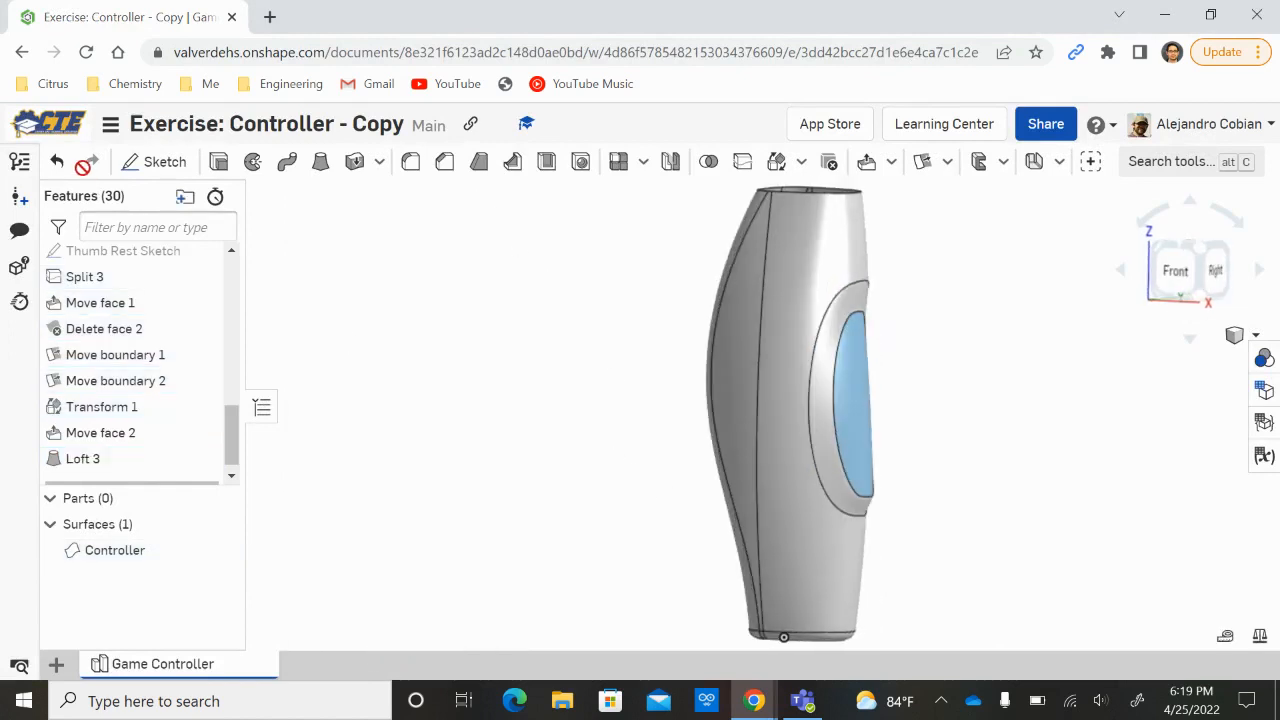
click(57, 162)
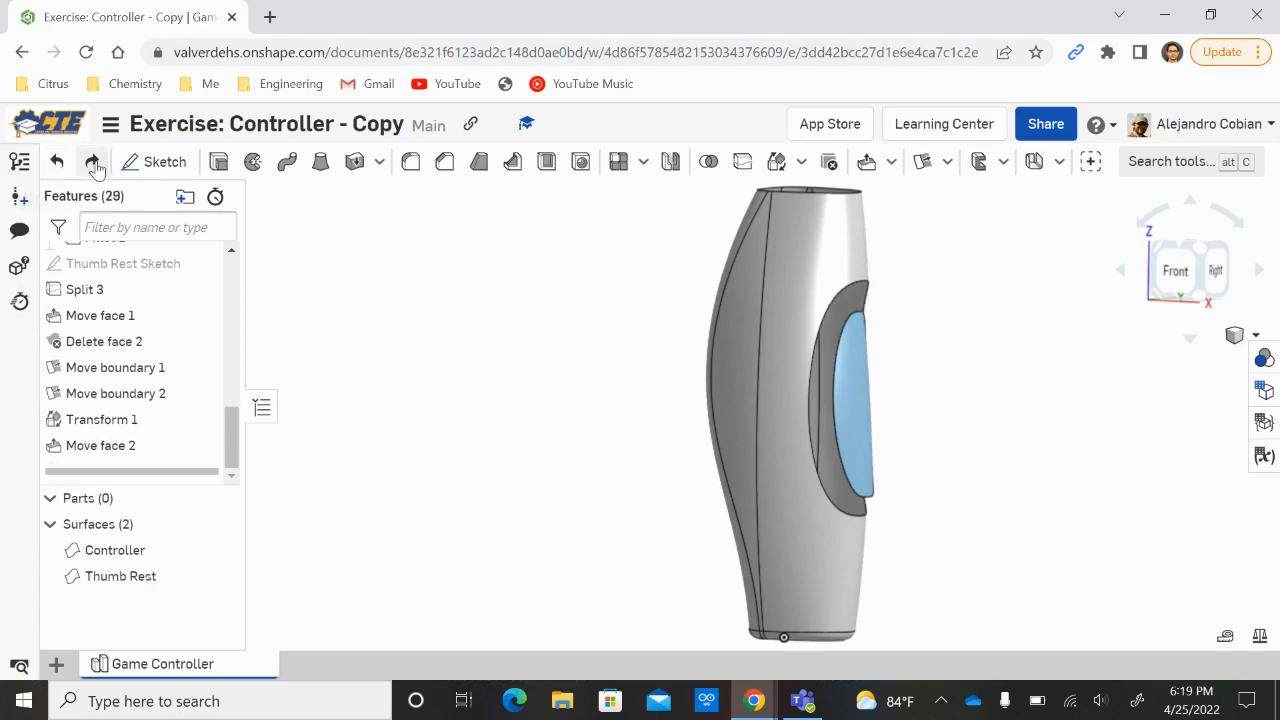
click(92, 164)
Turn on Highlight boundary edges, as described in step 12, and inspect the model's upper end for an opening.
key(alt+Tab)
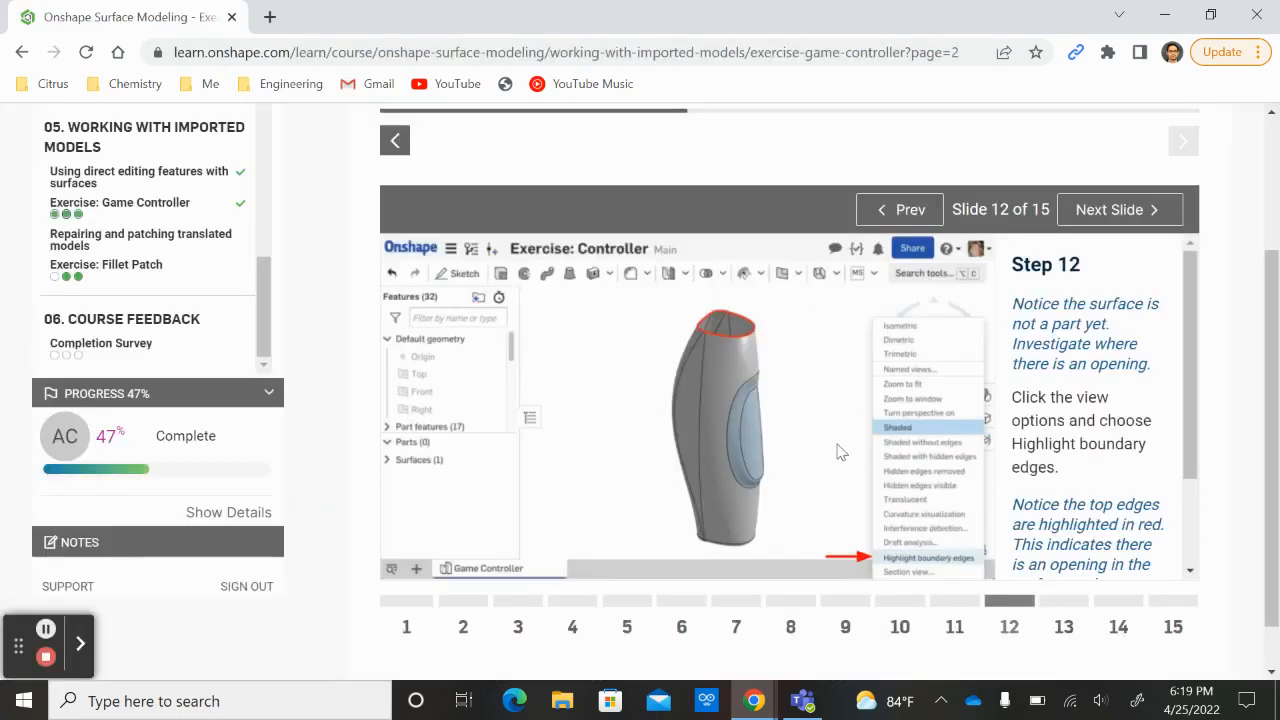
key(alt+Tab)
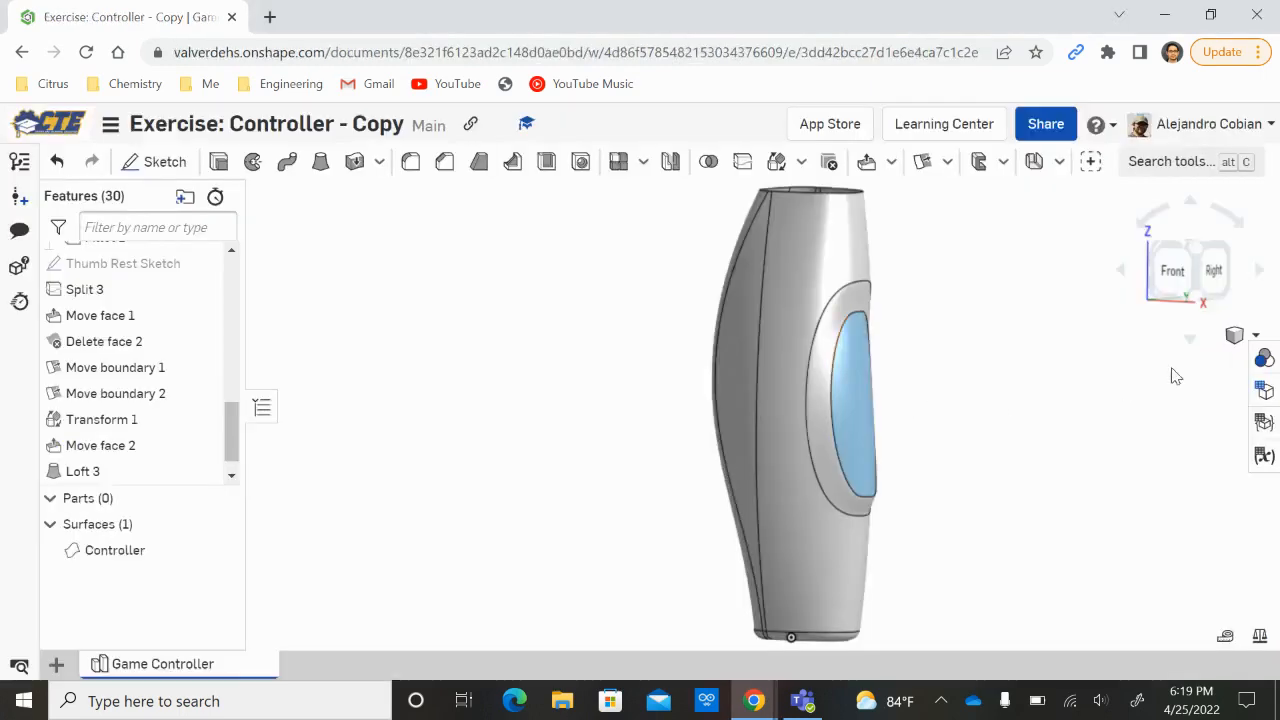
click(1245, 338)
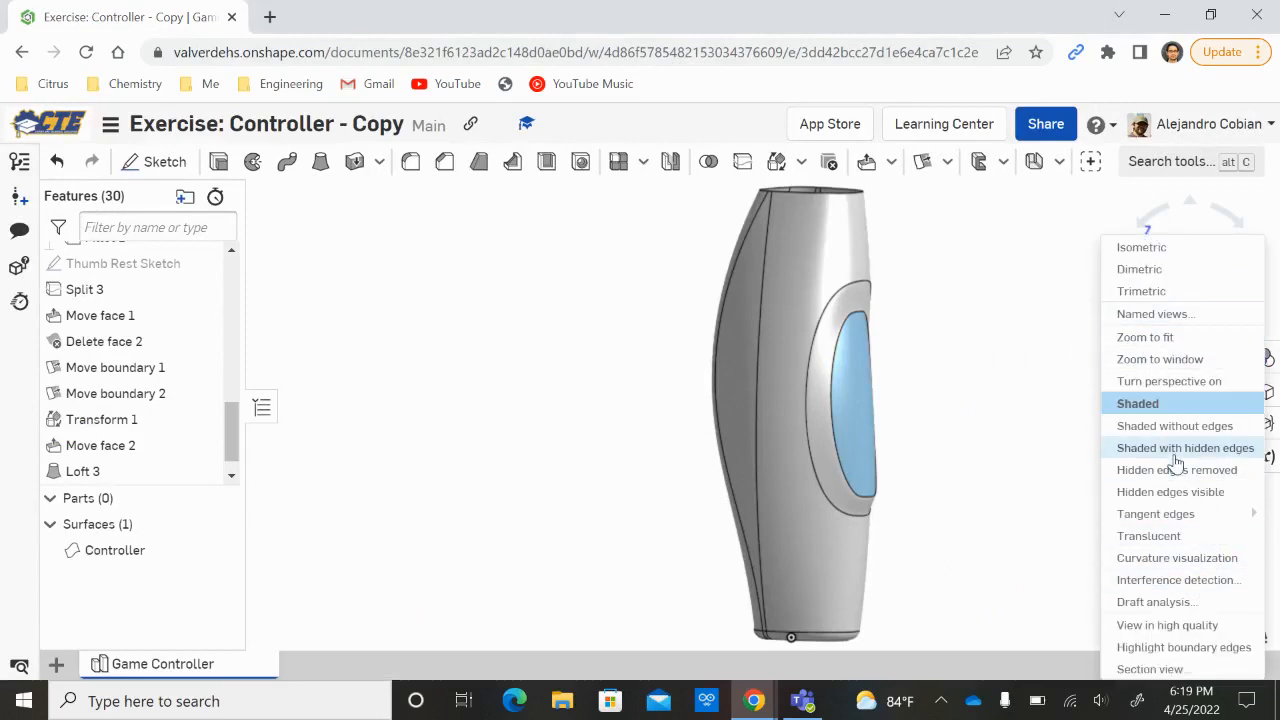
click(1203, 648)
right_drag(995, 420, 920, 251)
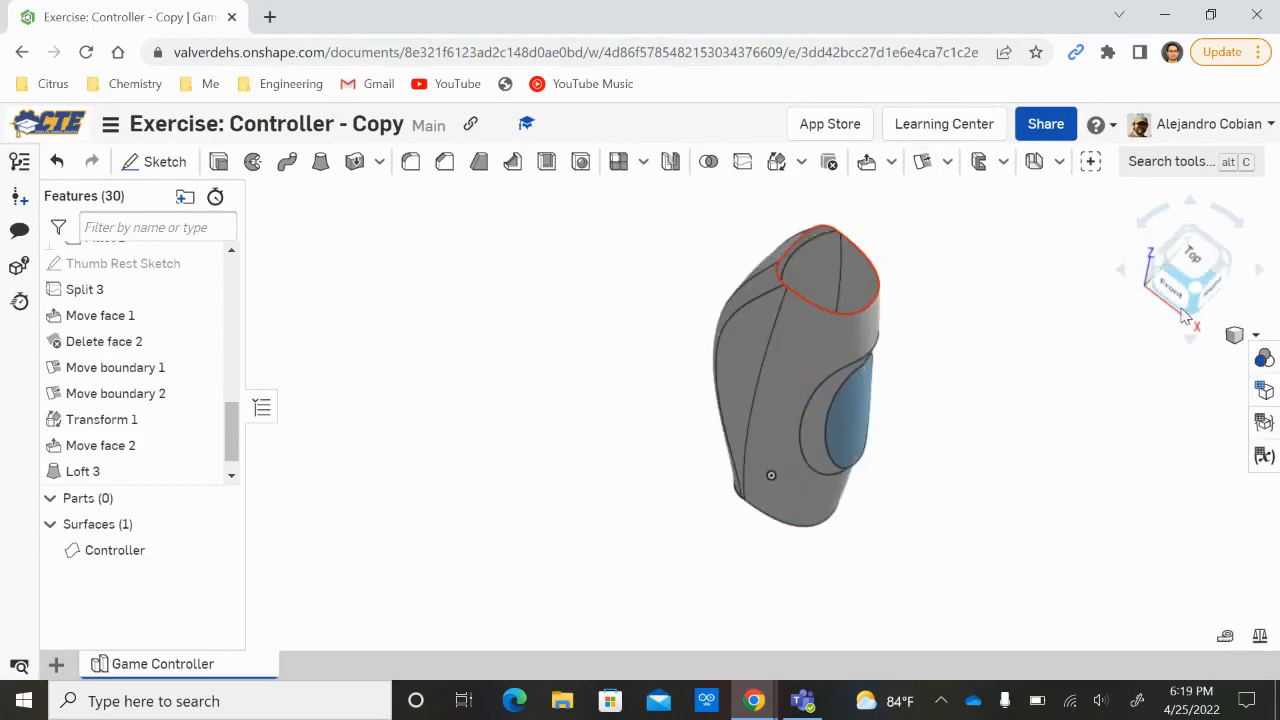
Read step 13 of the exercise and start a Fill feature set to Add.
key(alt+Tab)
scroll(1110, 467, down, 2)
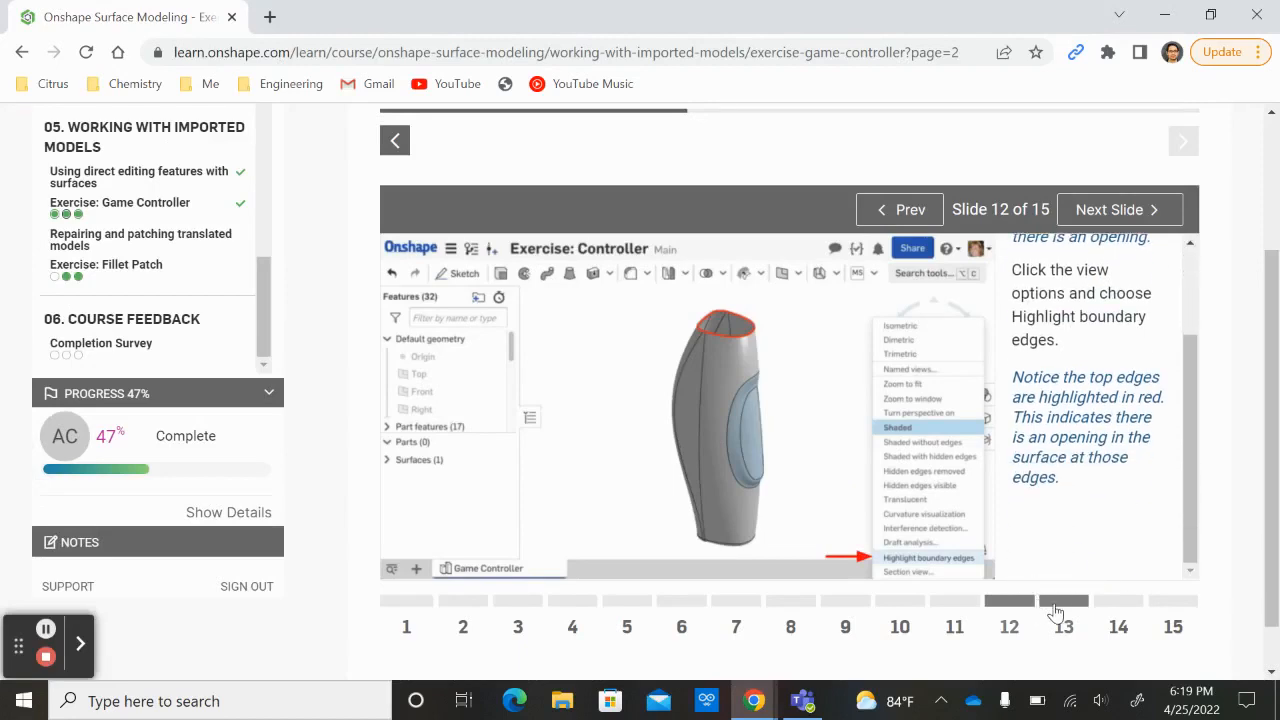
click(1055, 603)
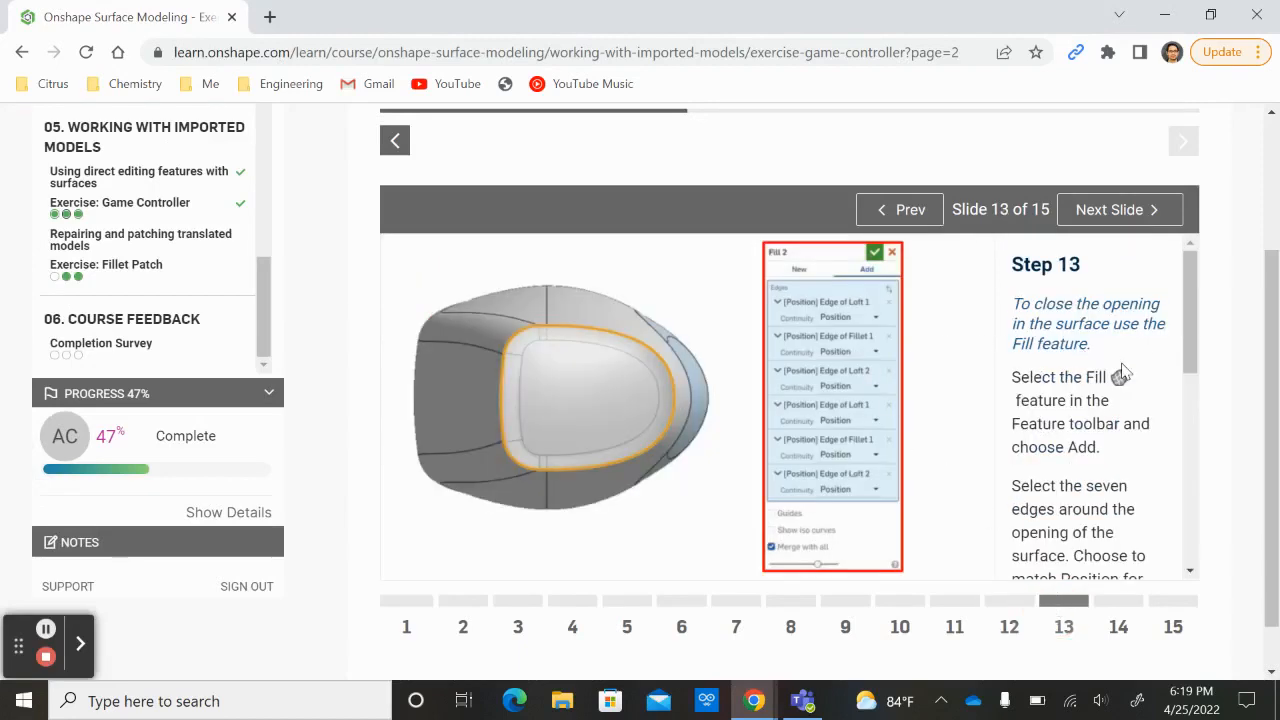
key(alt+Tab)
click(946, 162)
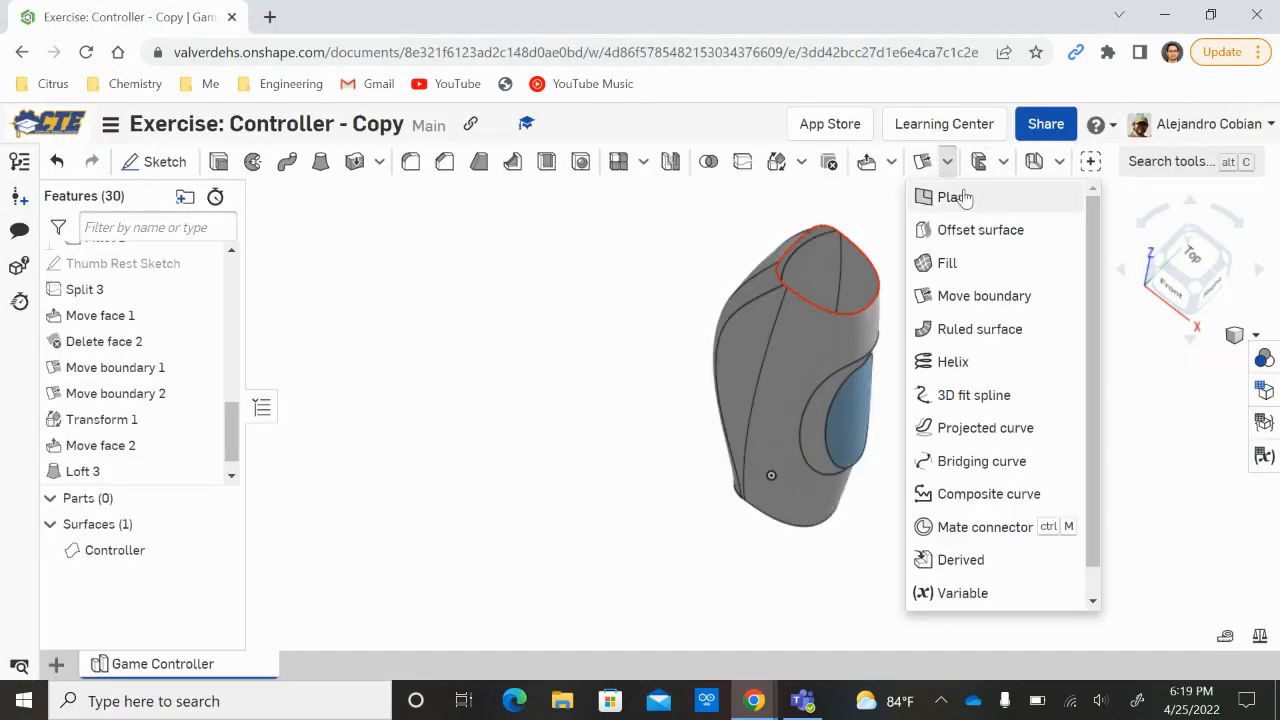
click(942, 263)
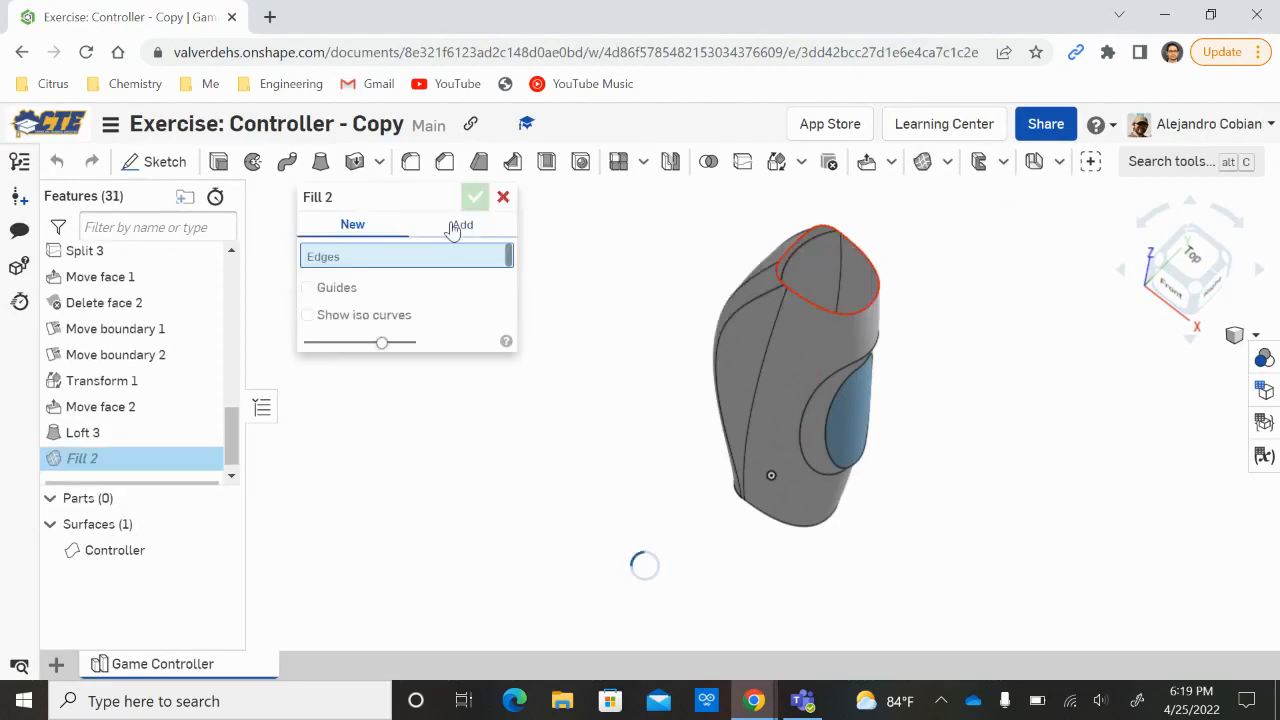
key(alt+Tab)
key(alt+Tab)
click(478, 229)
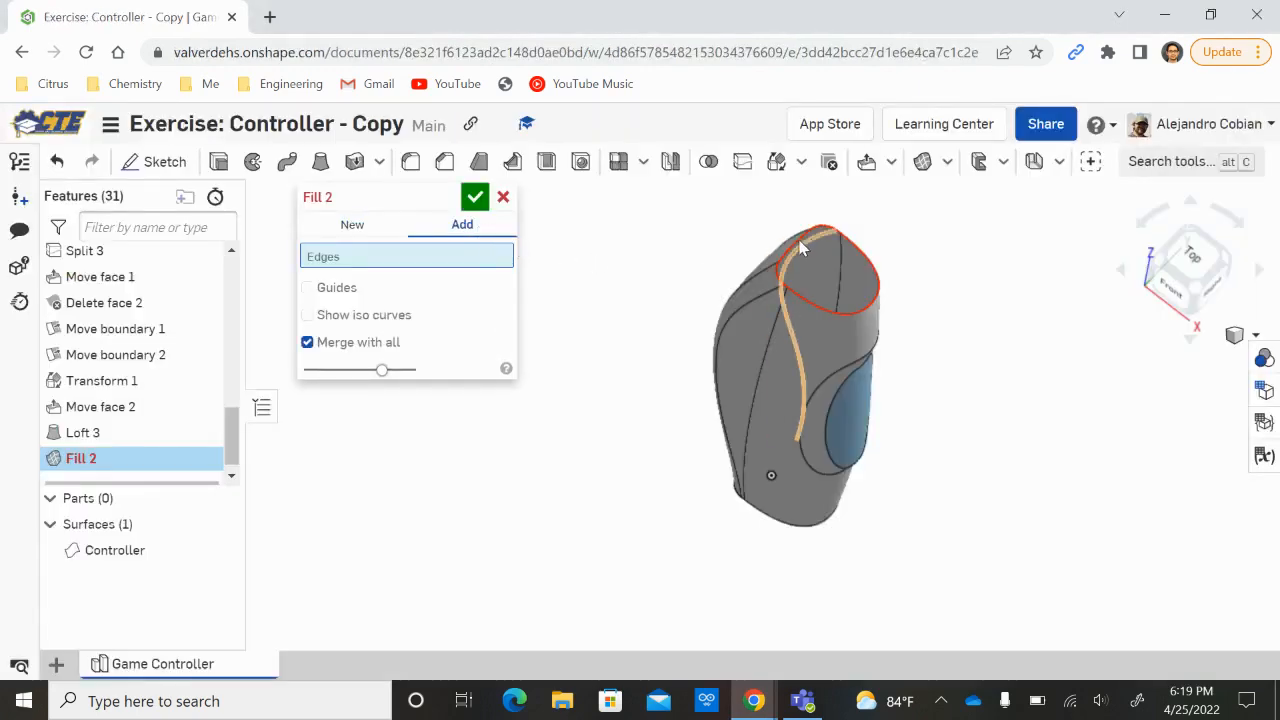
Select the five long boundary edges around the upper opening for the Fill, keeping Position continuity.
right_drag(946, 283, 927, 264)
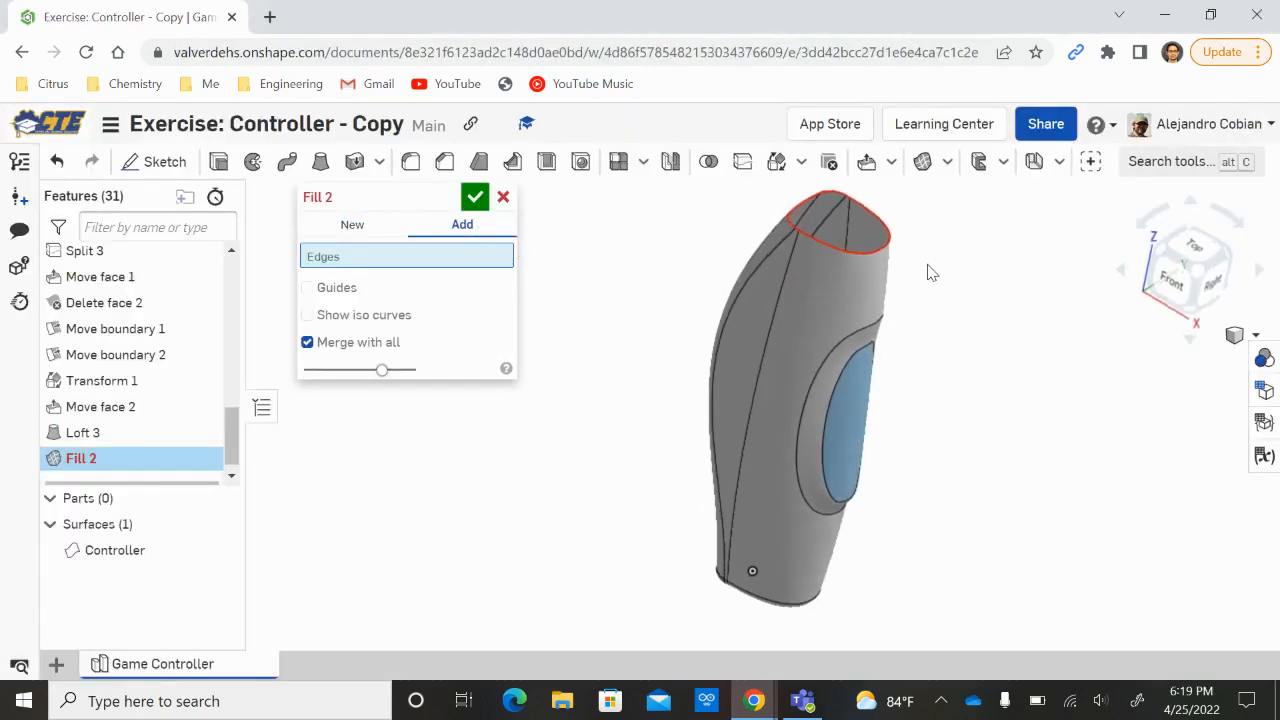
scroll(829, 233, up, 4)
right_drag(788, 306, 793, 412)
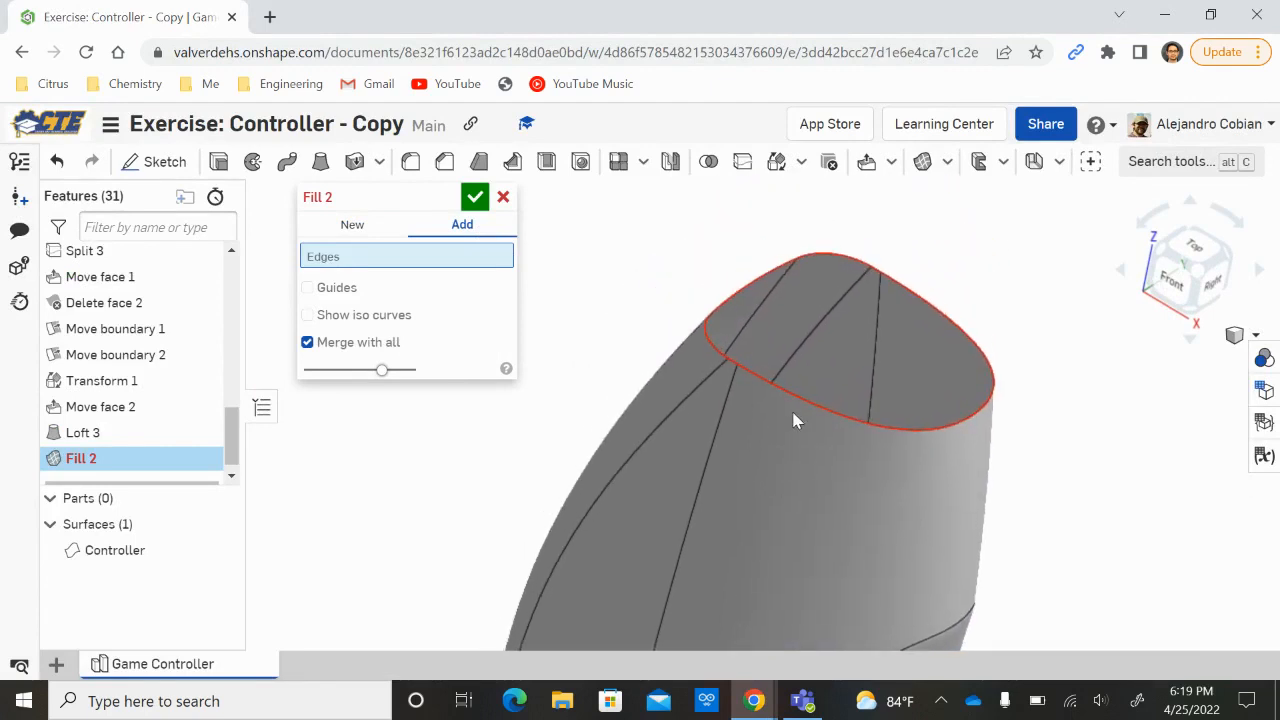
click(765, 280)
click(882, 273)
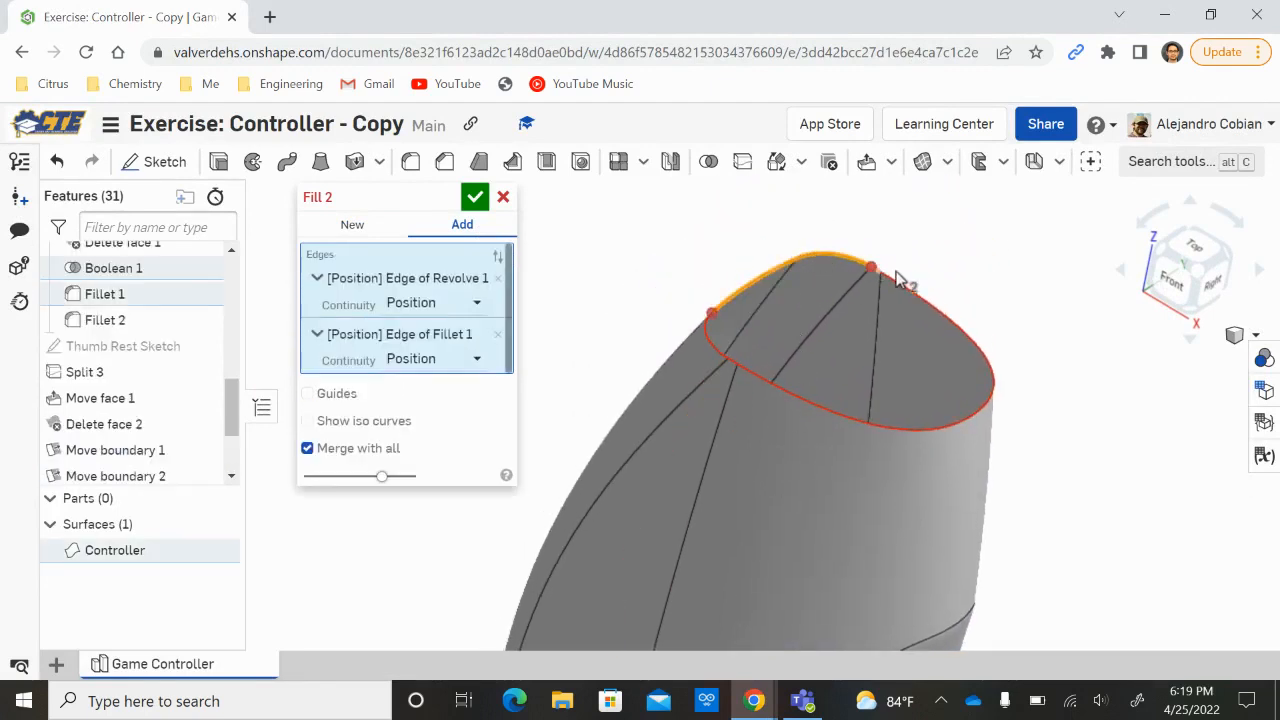
click(966, 420)
click(748, 378)
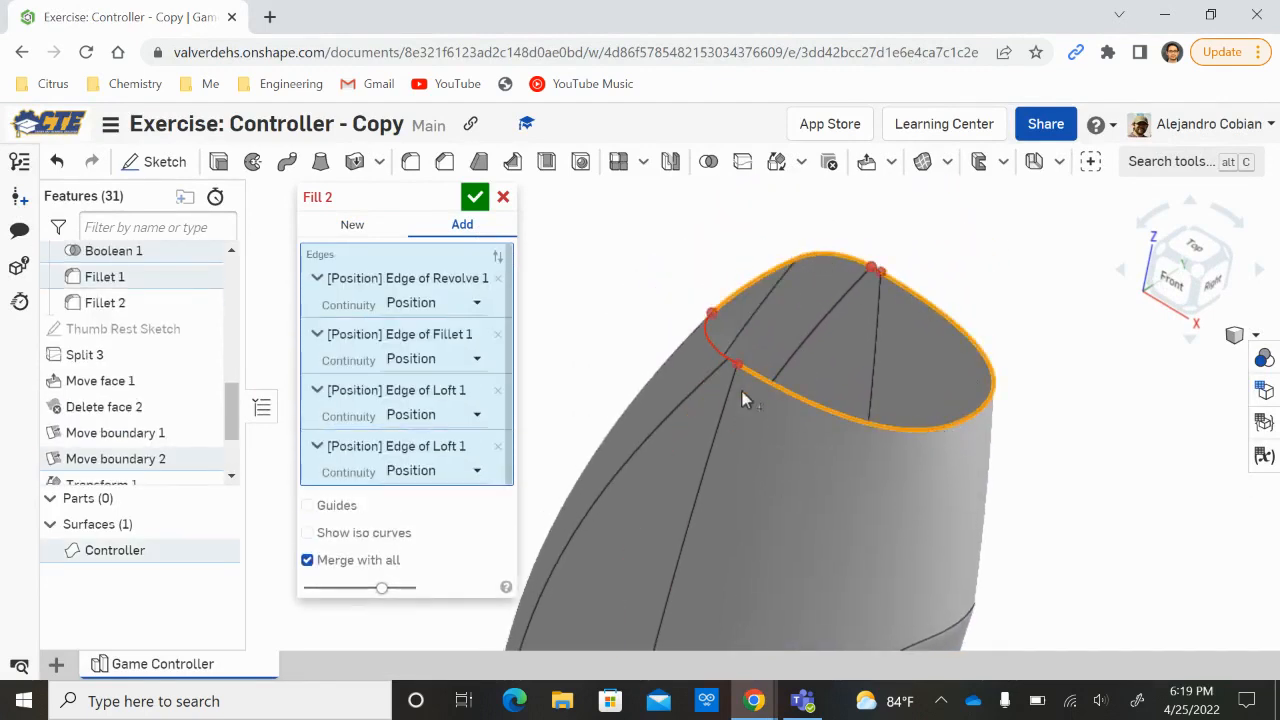
click(712, 348)
Add the two short Loft 2 edges to the Fill so its boundary loop around the opening closes.
scroll(723, 376, up, 3)
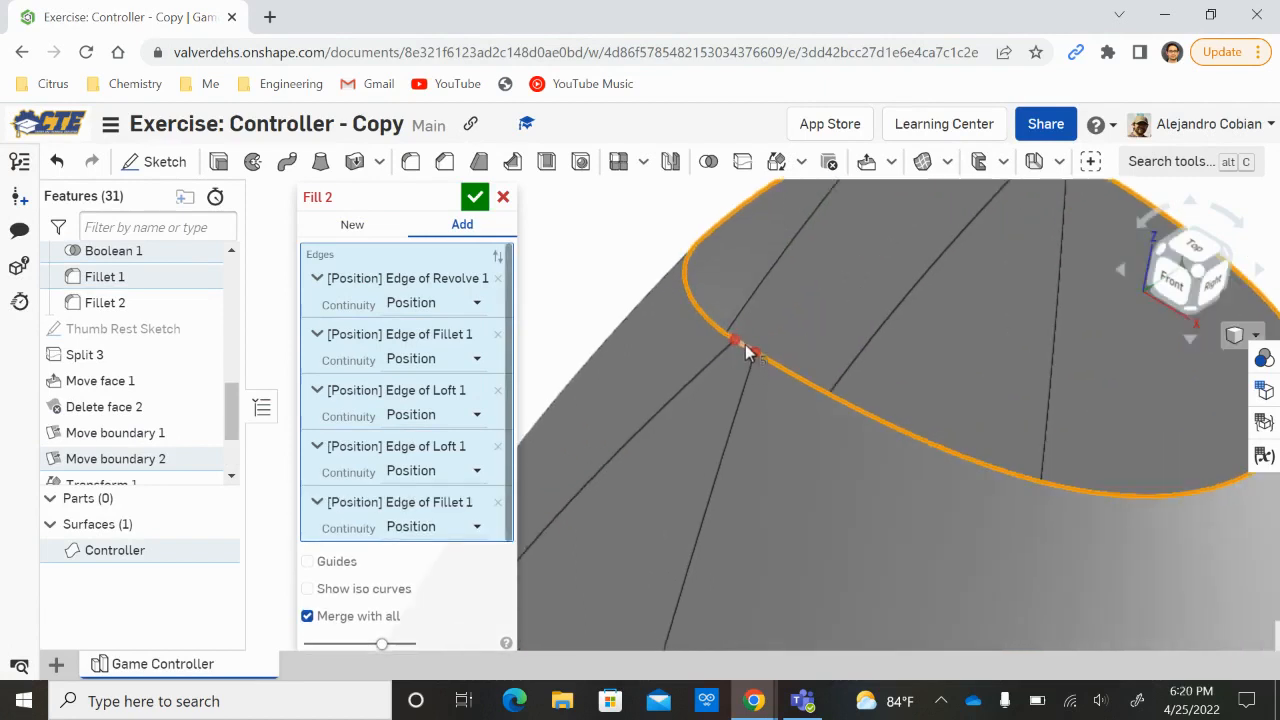
click(748, 350)
scroll(823, 349, down, 5)
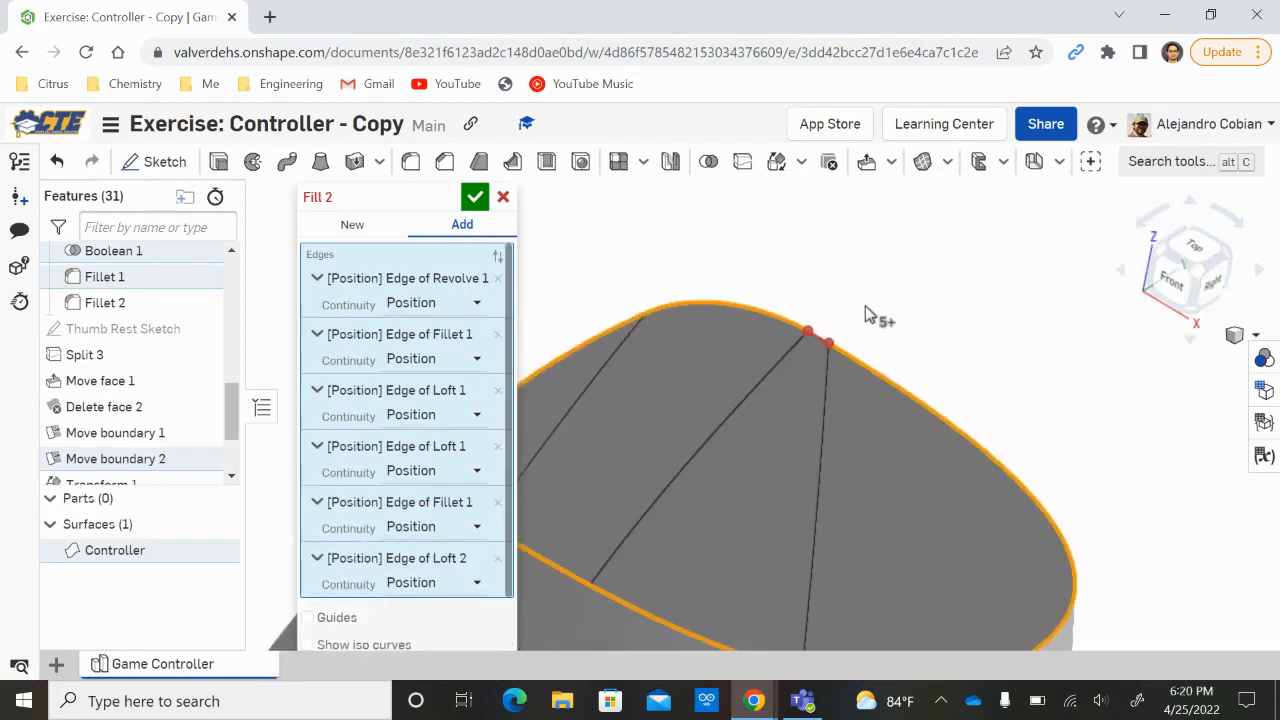
scroll(866, 314, up, 5)
click(749, 408)
middle_drag(712, 490, 955, 292)
scroll(871, 331, down, 3)
scroll(790, 450, down, 4)
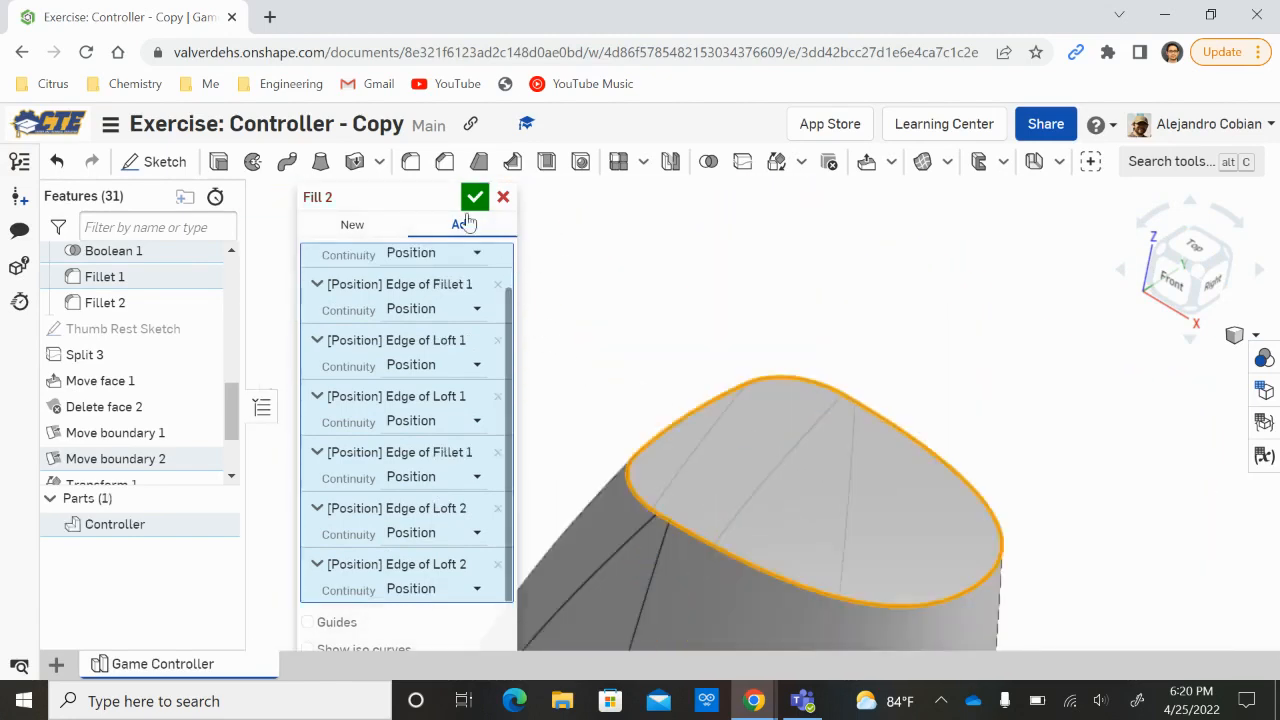
Check the Fill settings against the exercise and accept the Fill with Merge with all.
key(alt+Tab)
key(alt+Tab)
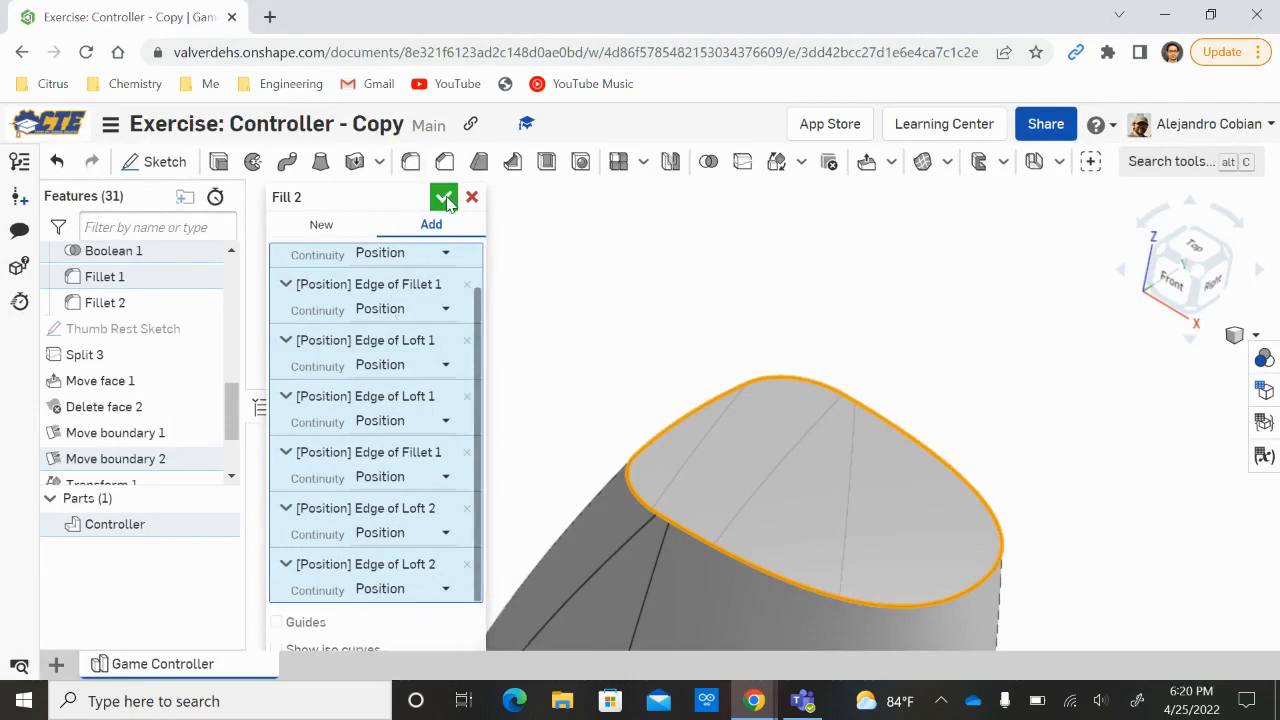
key(alt+Tab)
key(alt+Tab)
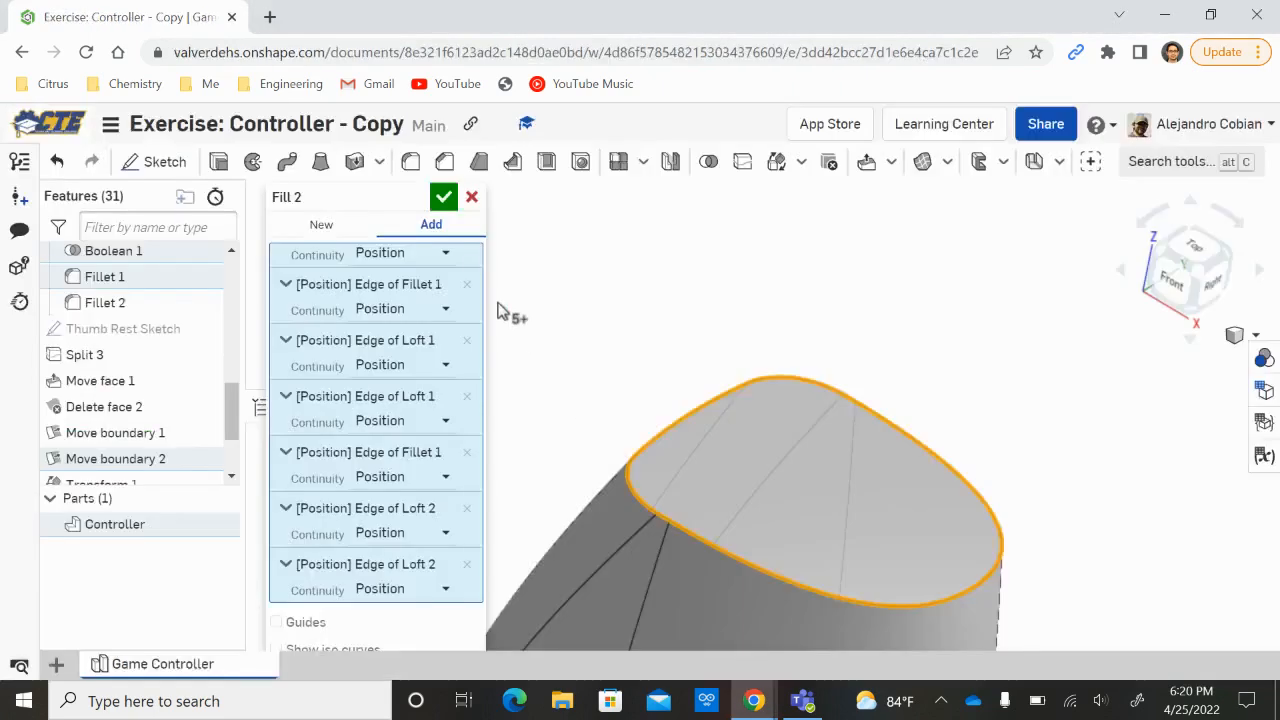
click(444, 198)
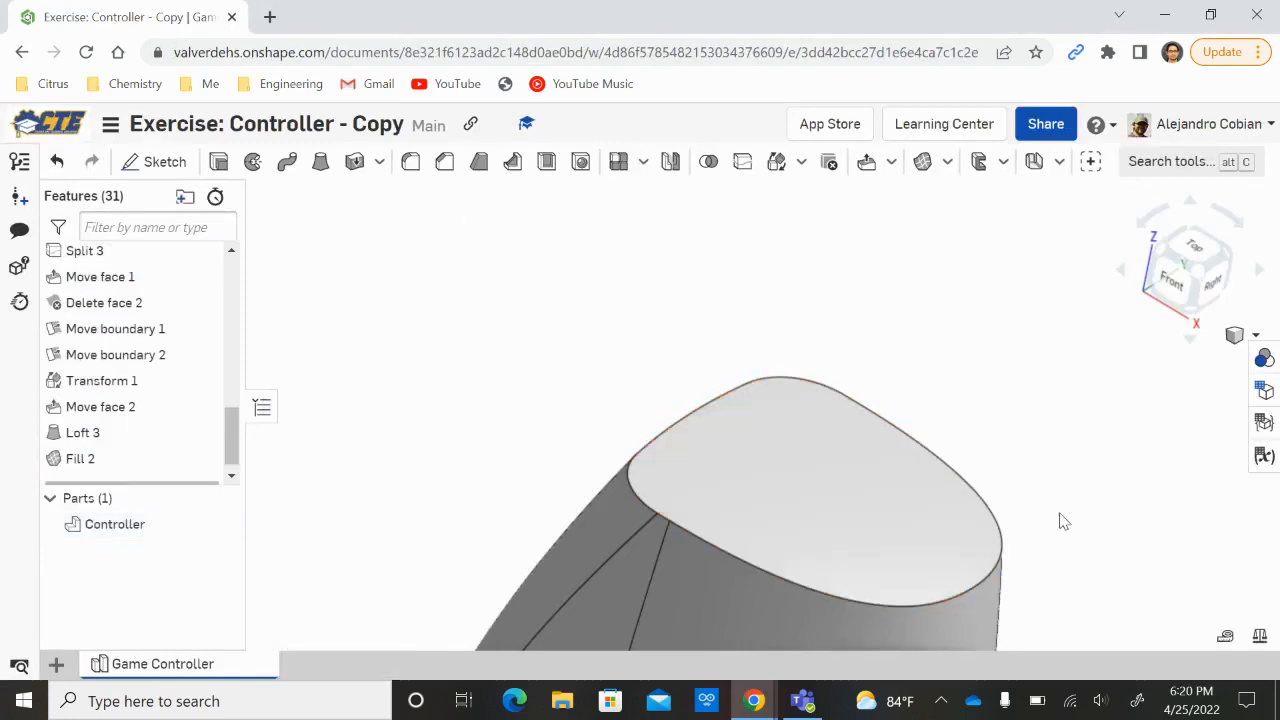
right_drag(1088, 542, 1051, 534)
middle_drag(1051, 534, 994, 329)
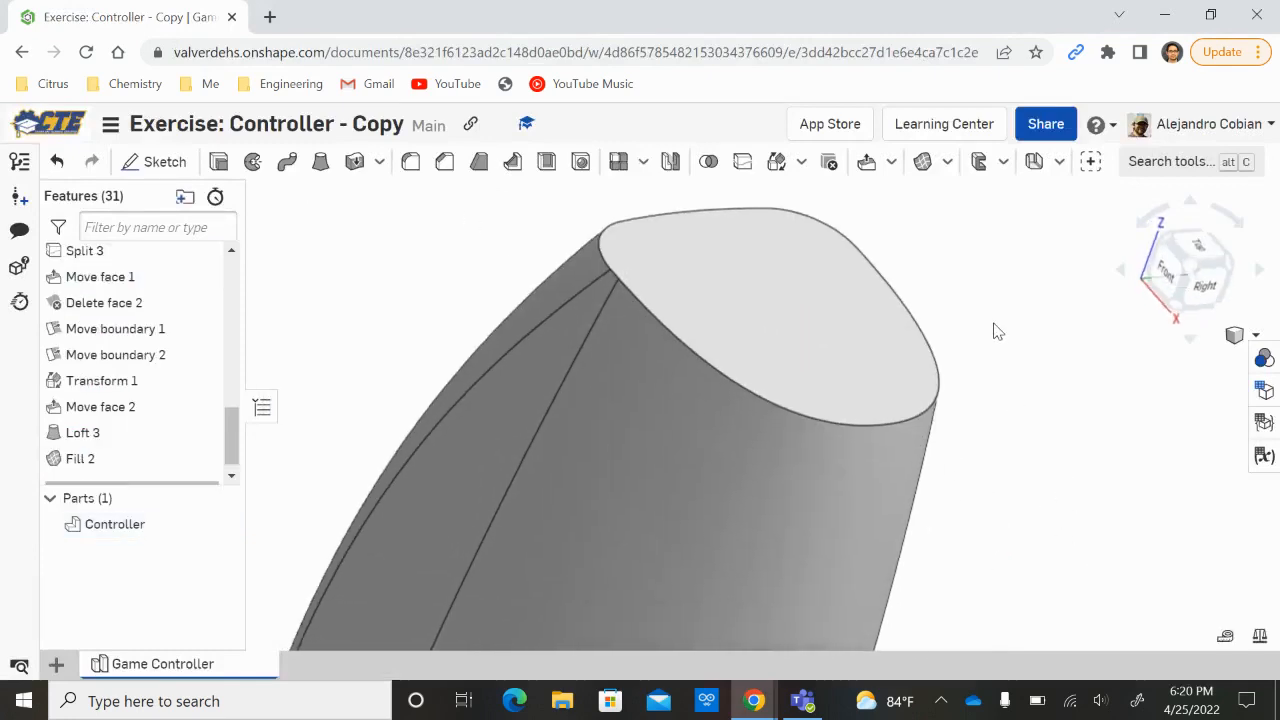
Fillet the filled end's perimeter with tangent propagation, Curvature cross section, 0.25 in radius and 0.5 magnitude, checking the settings against the exercise.
key(alt+Tab)
key(alt+Tab)
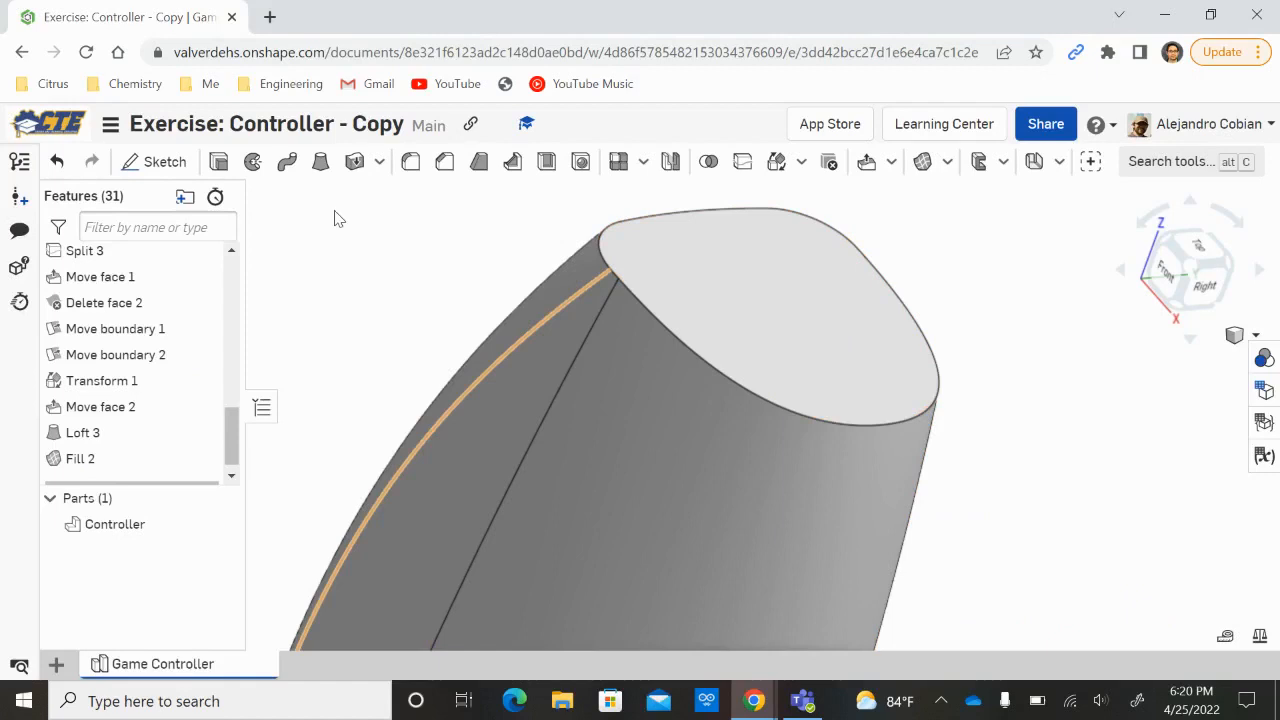
click(407, 166)
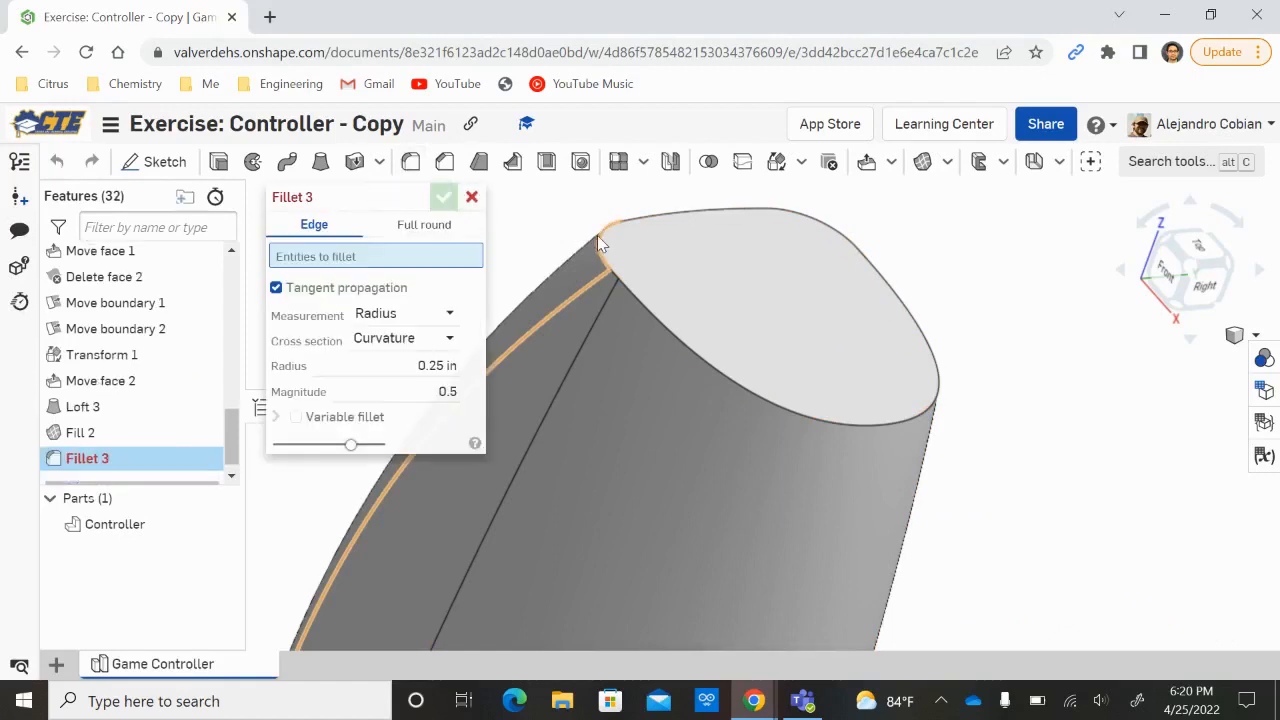
click(597, 235)
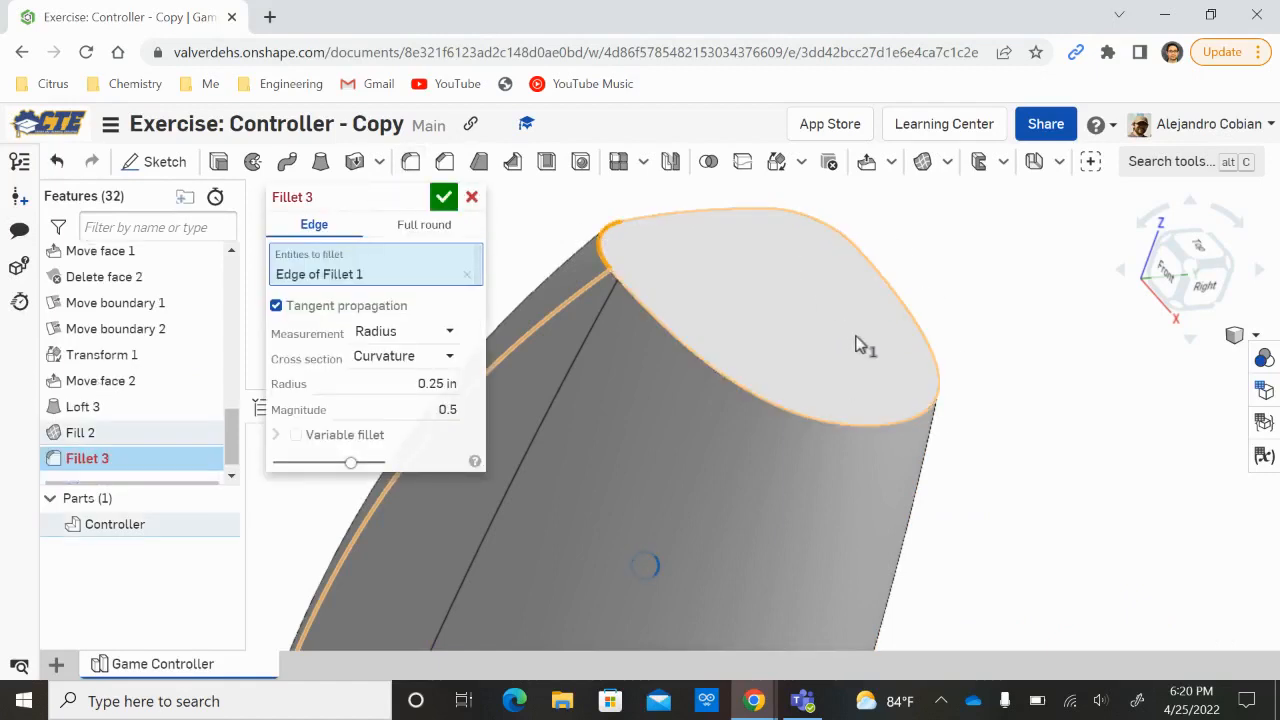
key(alt+Tab)
key(alt+Tab)
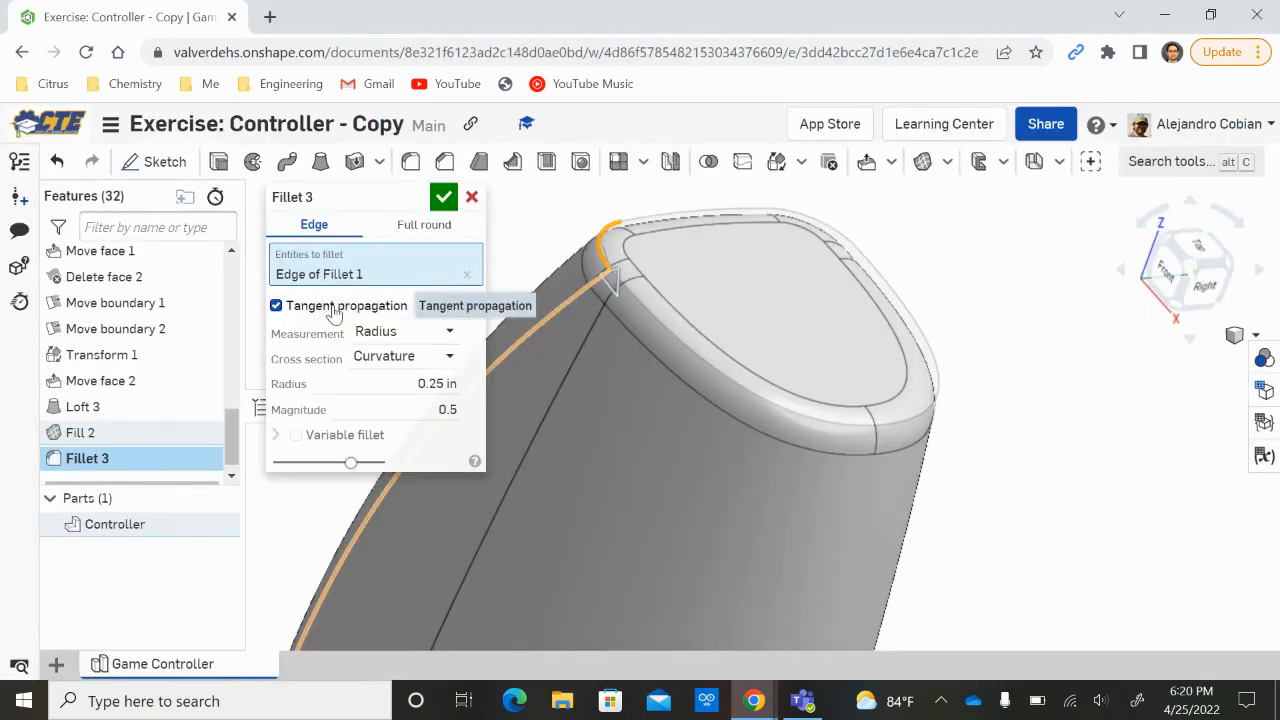
key(alt+Tab)
key(alt+Tab)
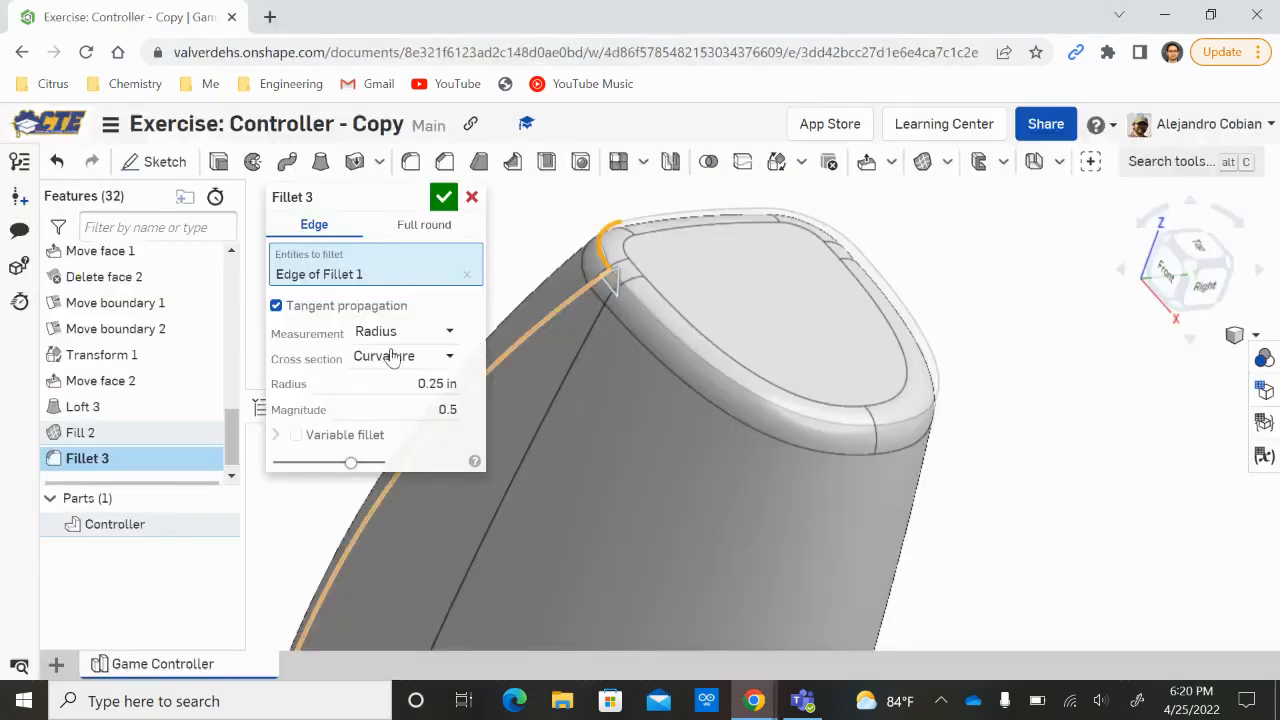
key(alt+Tab)
key(alt+Tab)
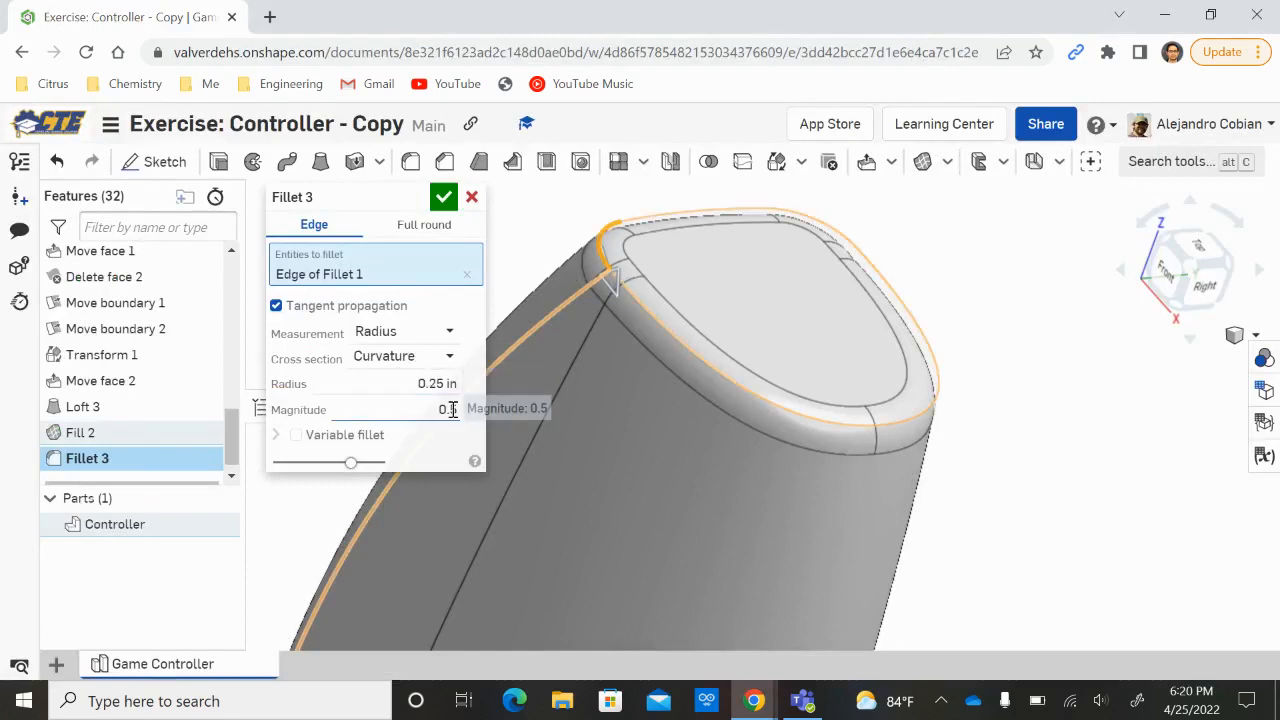
click(443, 198)
Read step 15 of the exercise and calculate the Mass properties of the Controller part for its surface area.
key(alt+Tab)
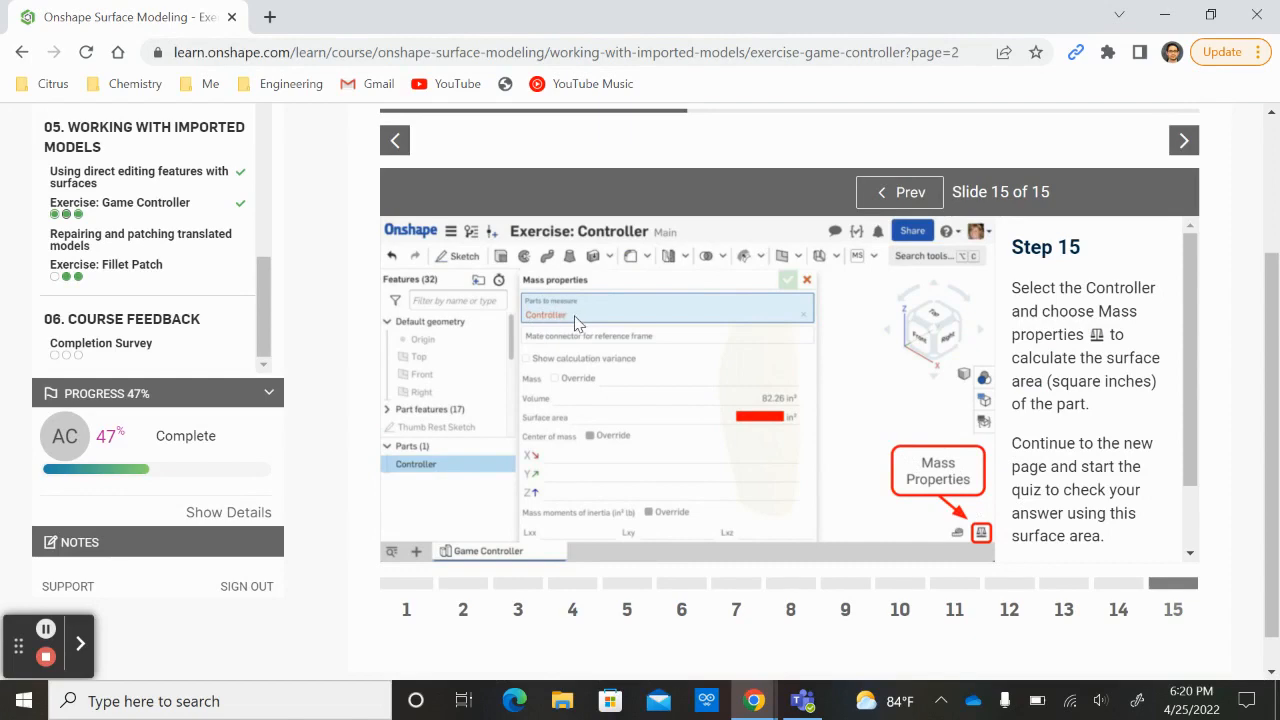
key(alt+Tab)
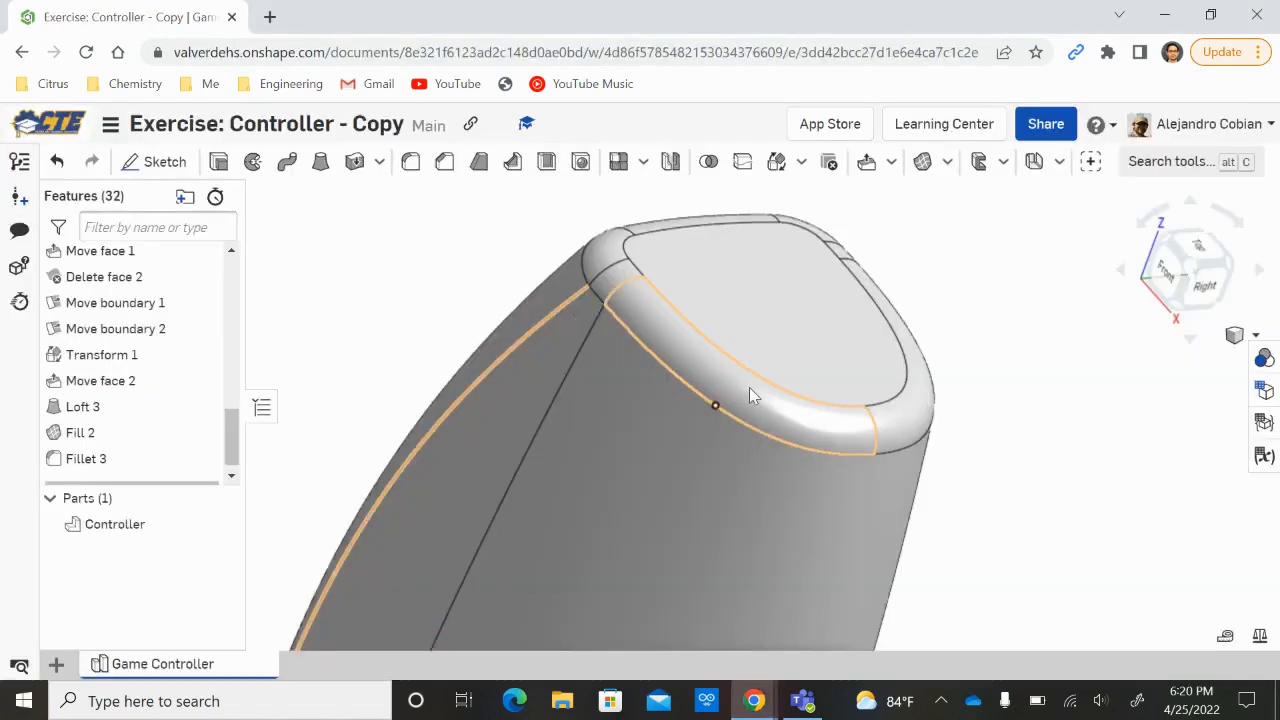
click(1258, 639)
click(125, 528)
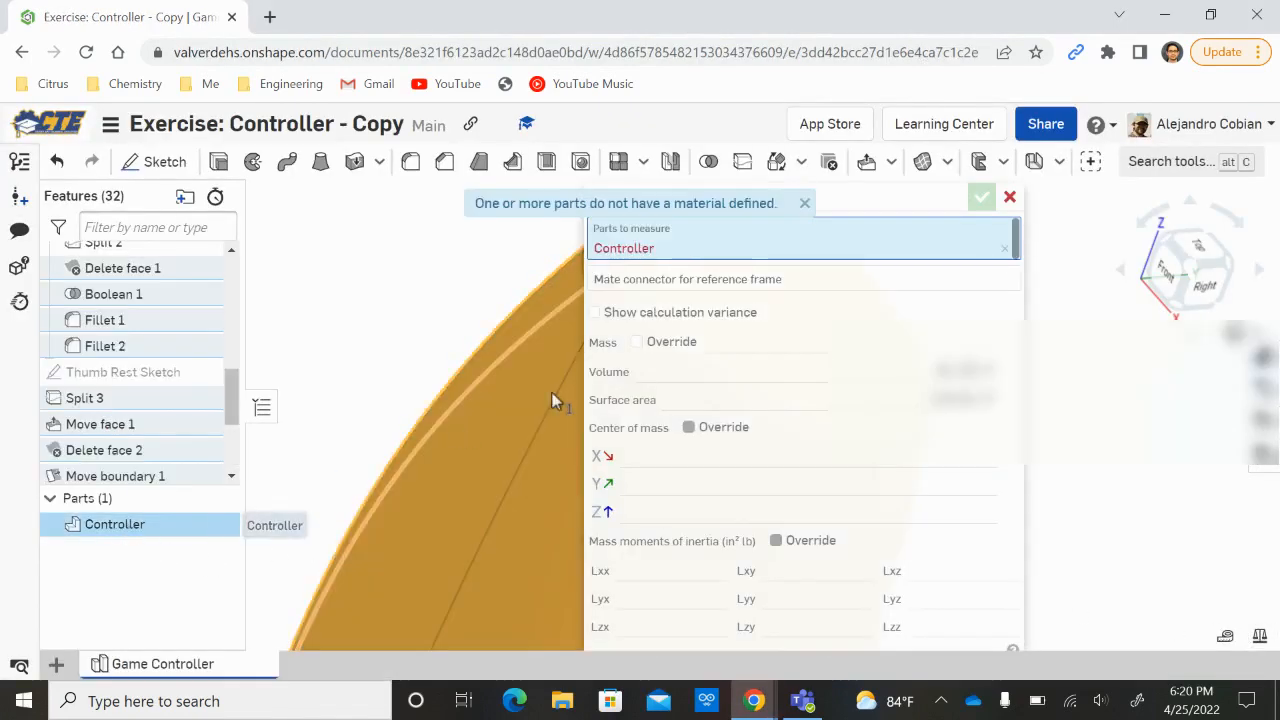